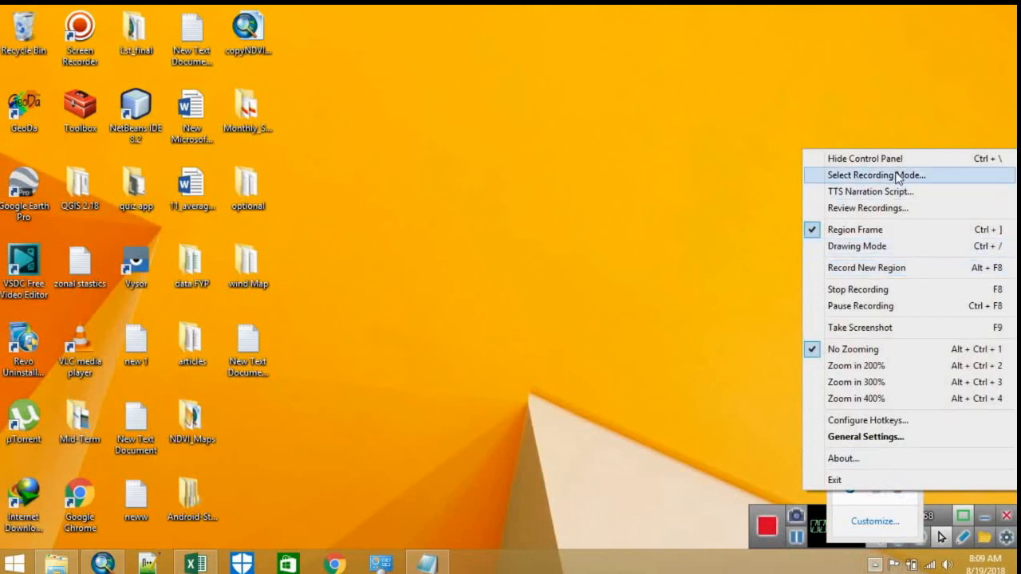
left_click(885, 158)
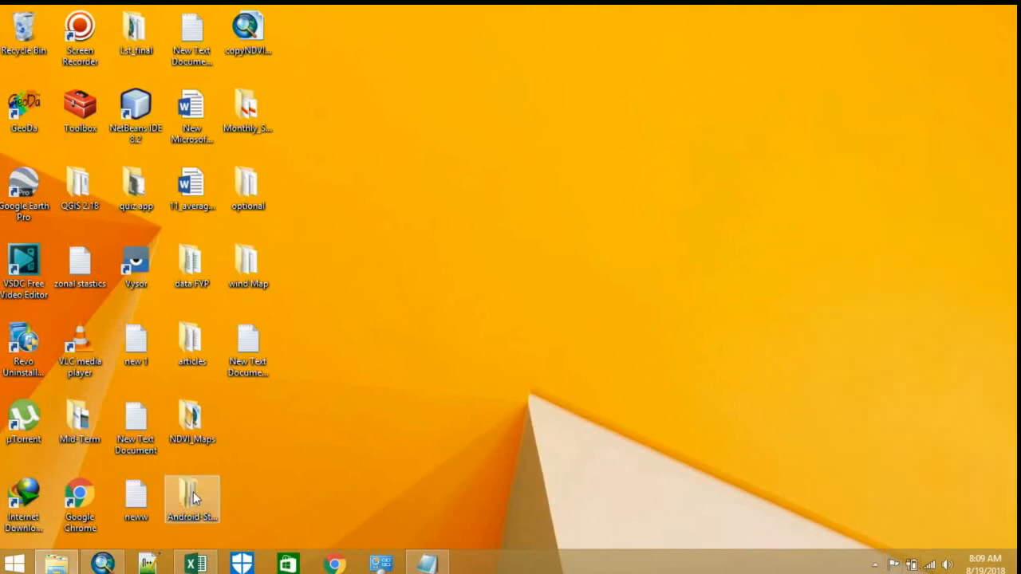
left_click(103, 564)
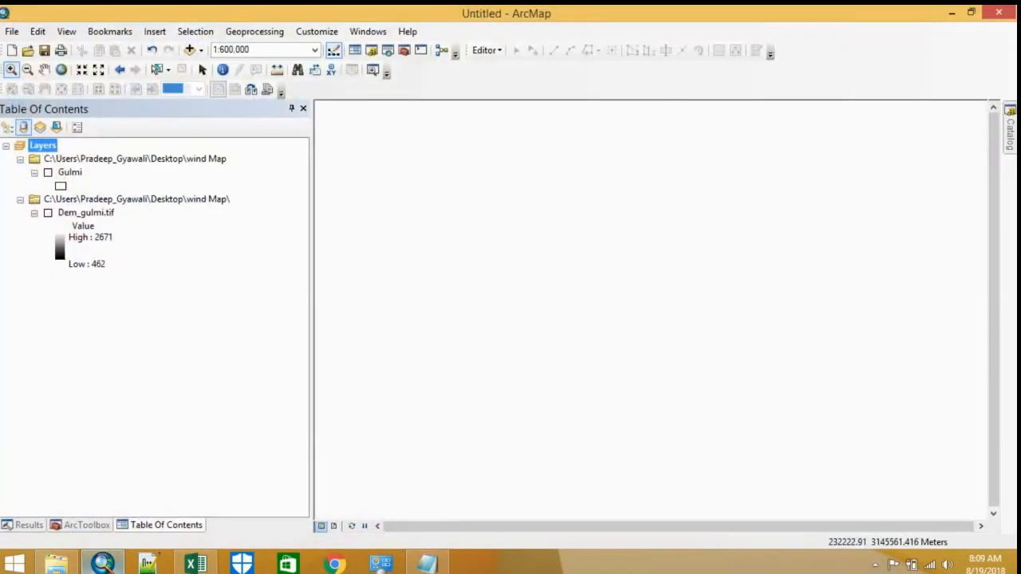
left_click(953, 13)
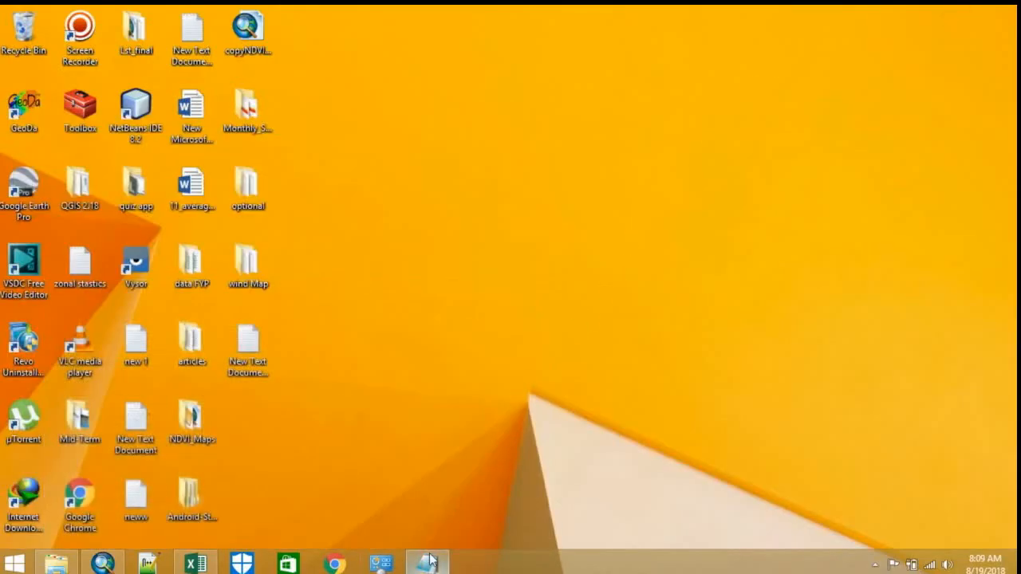
Step: Switch to Notepad and read the introduction on deriving river flow direction, accumulation and network from the Gulmi District DEM
left_click(429, 562)
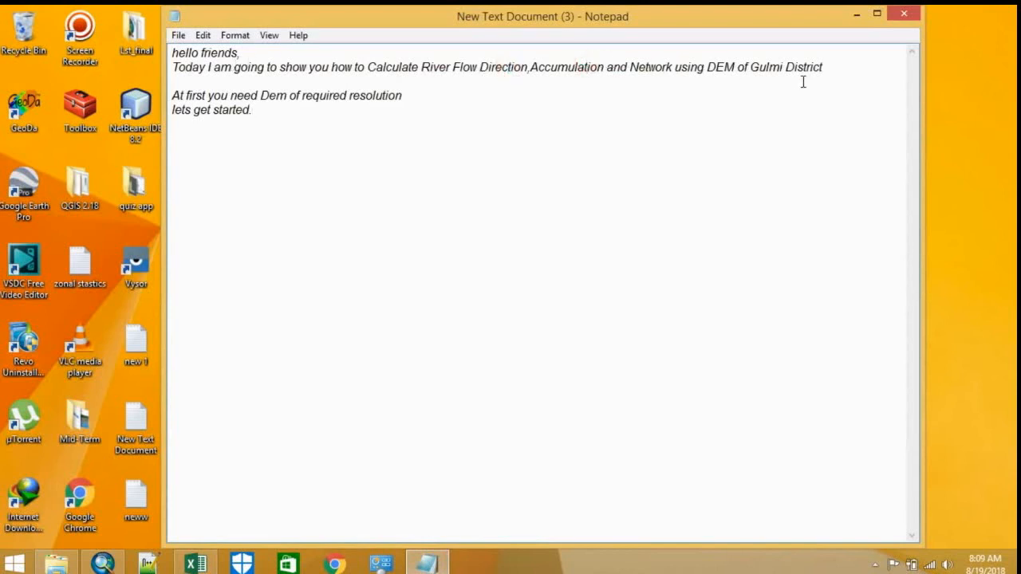
left_click(721, 67)
left_click(266, 101)
left_click(857, 15)
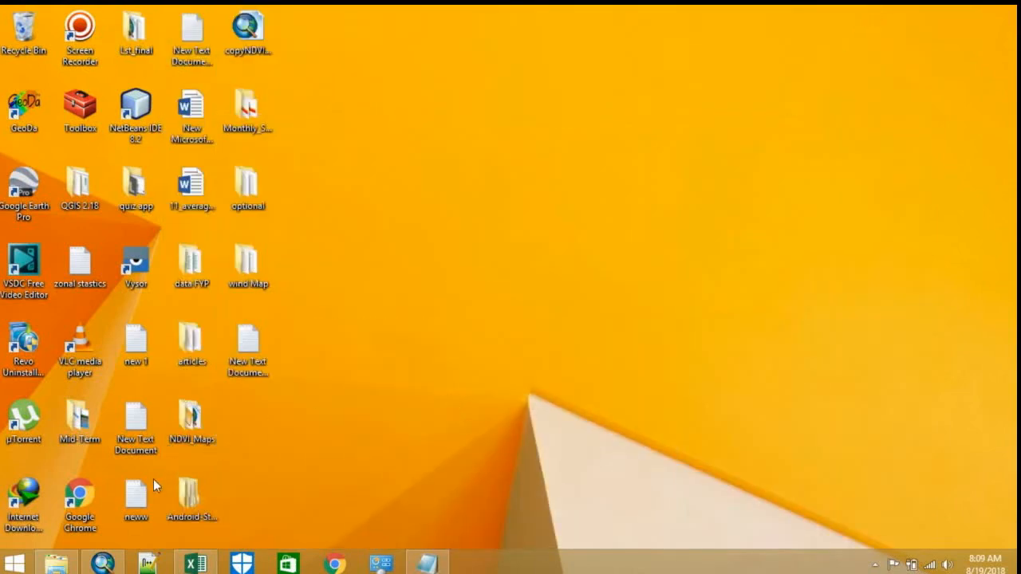
Step: Switch to ArcMap and make both the Gulmi boundary and Dem_gulmi.tif layers visible on the map
left_click(102, 563)
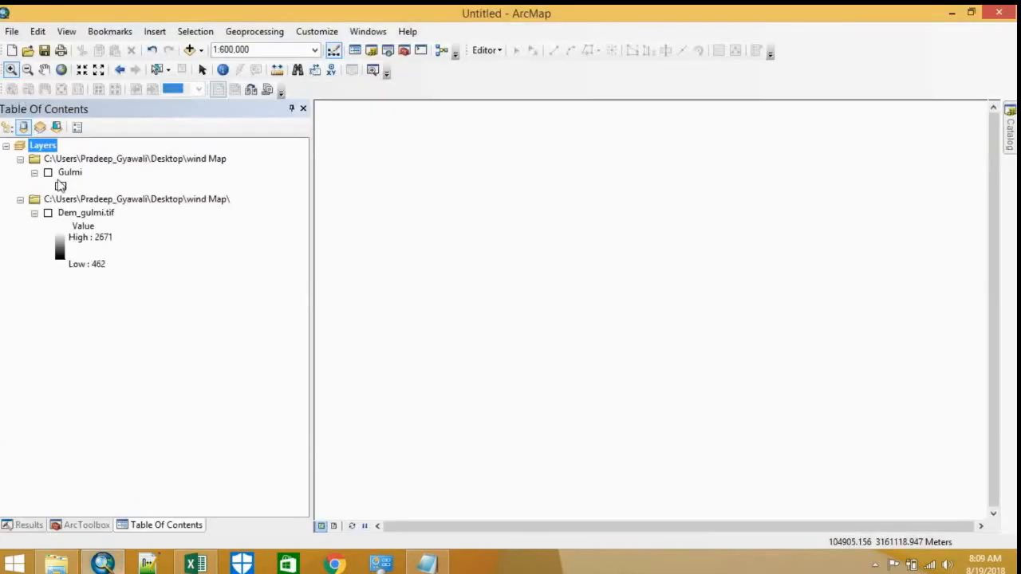
left_click(48, 172)
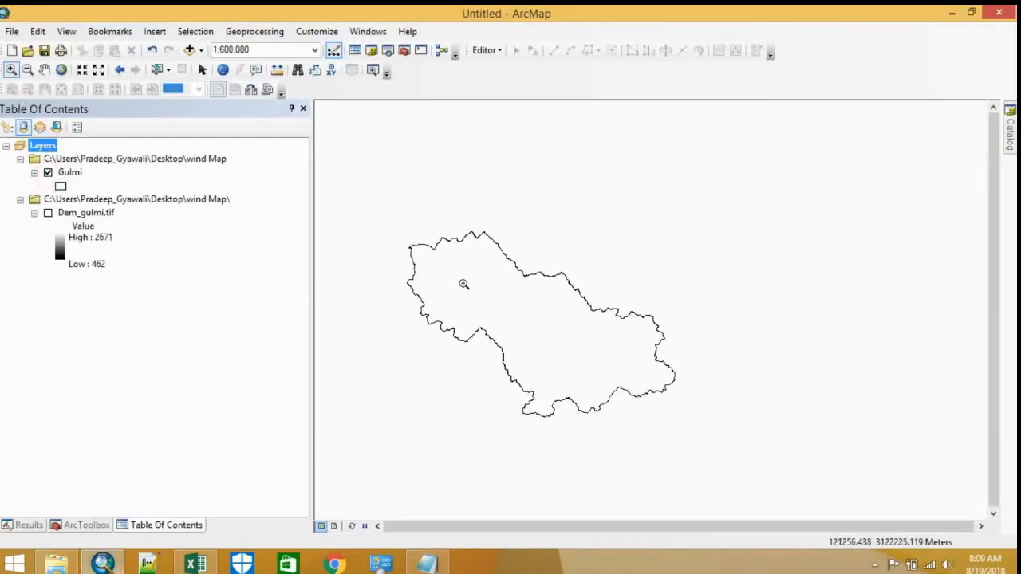
left_click(48, 173)
left_click(48, 213)
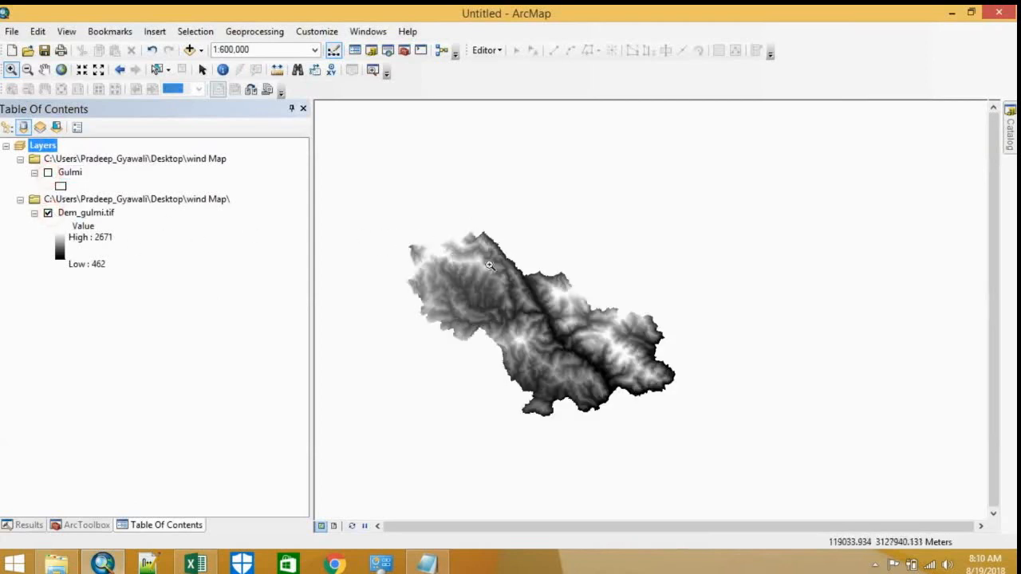
left_click(48, 173)
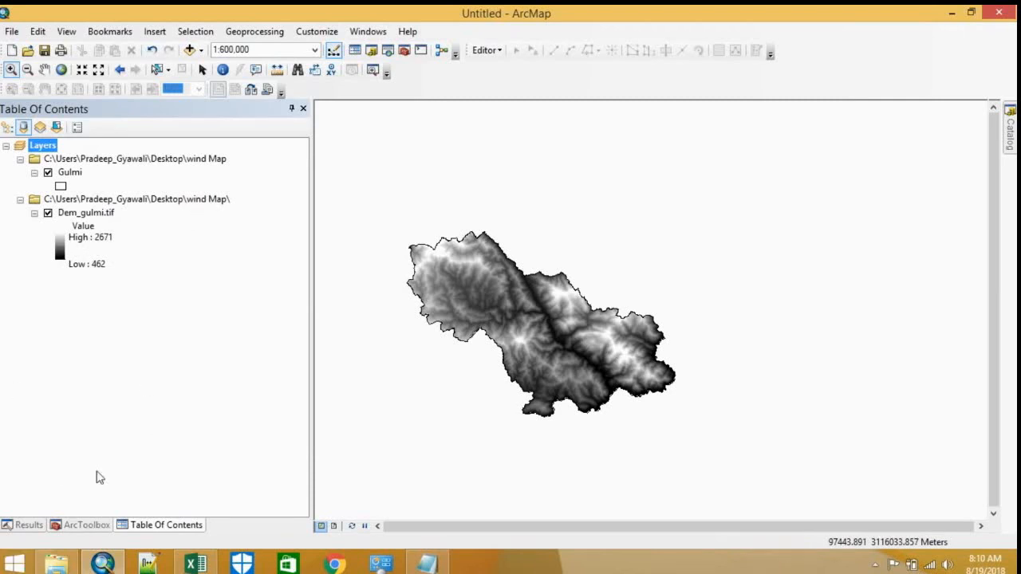
Step: Open the Fill tool from the Hydrology toolset of the Spatial Analyst Tools
left_click(80, 525)
left_click(20, 286)
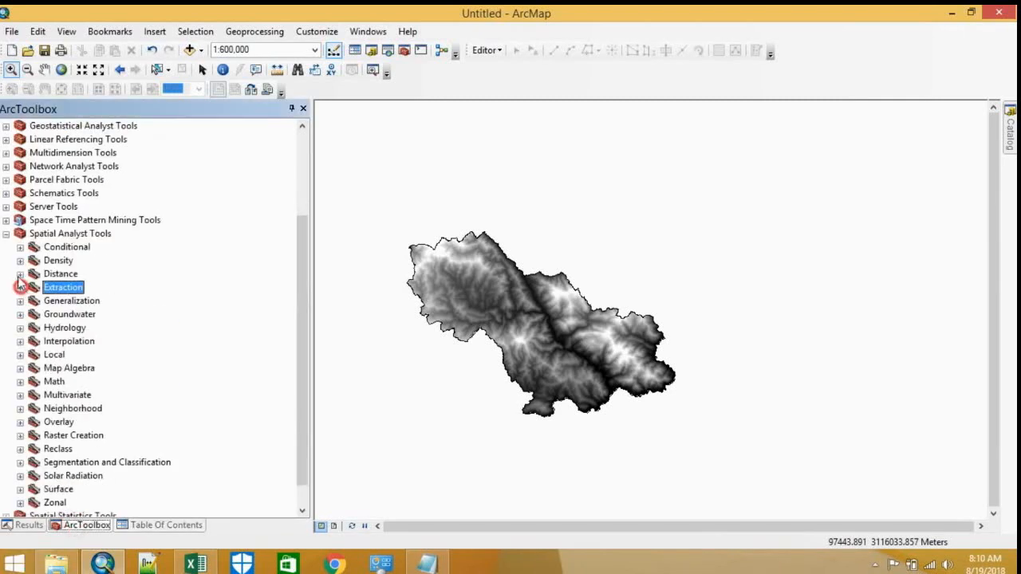
left_click(5, 233)
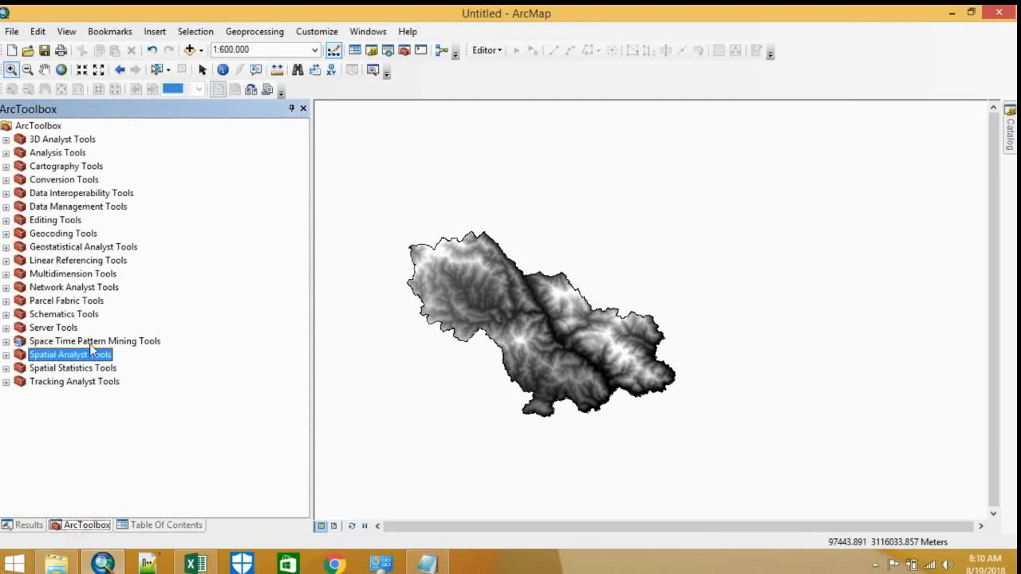
left_click(5, 355)
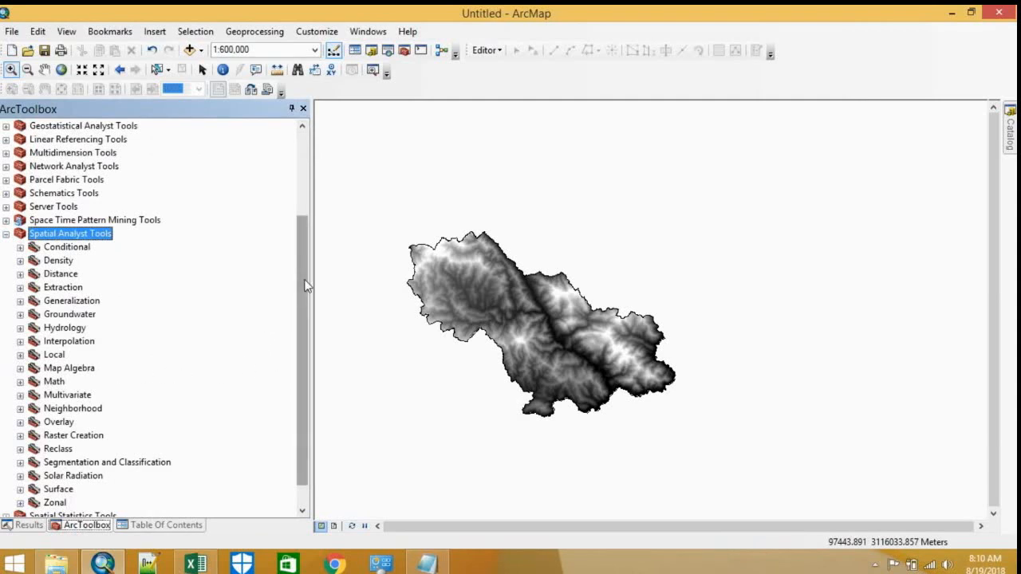
left_click_drag(306, 285, 296, 332)
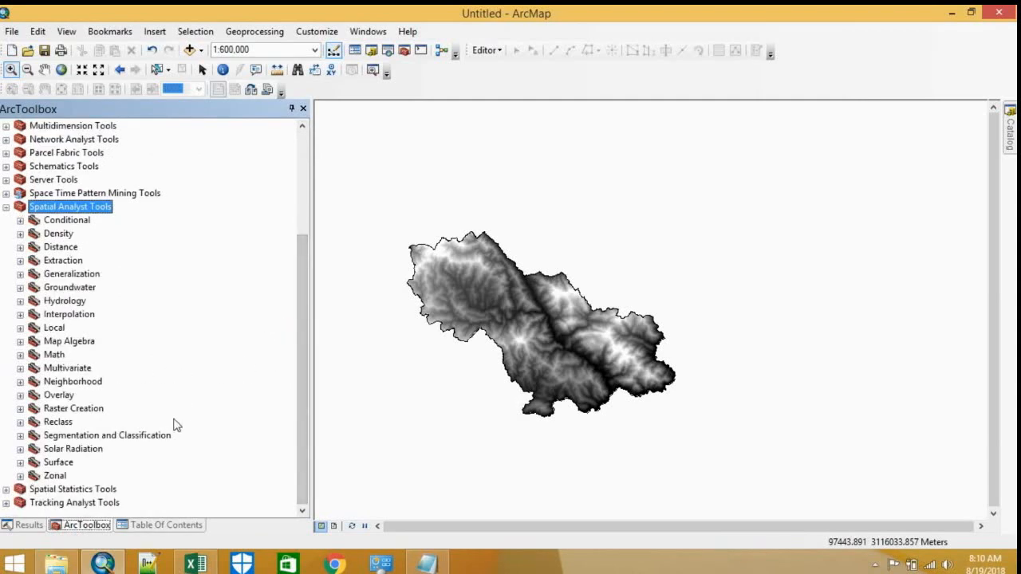
left_click(20, 302)
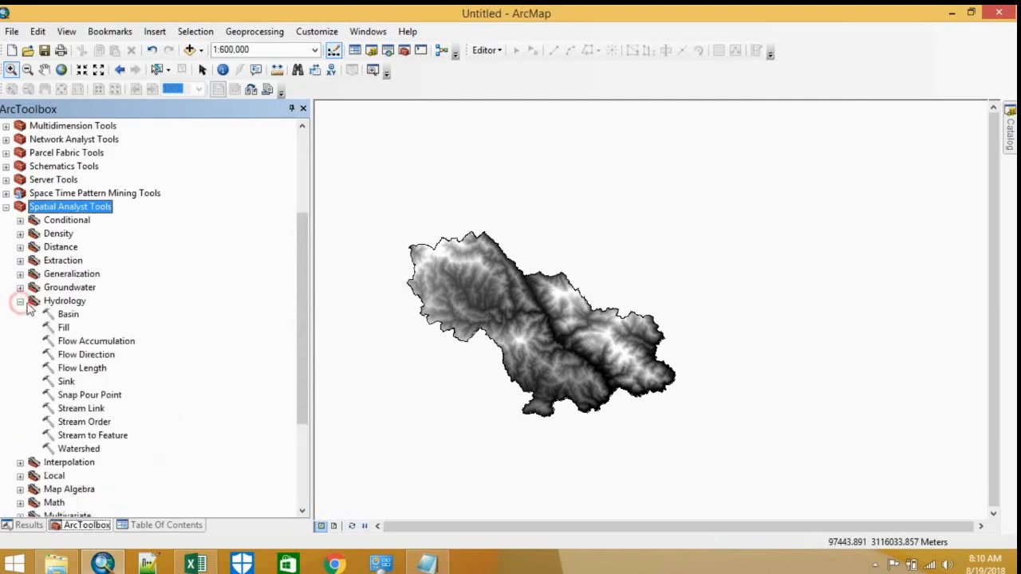
left_click(63, 327)
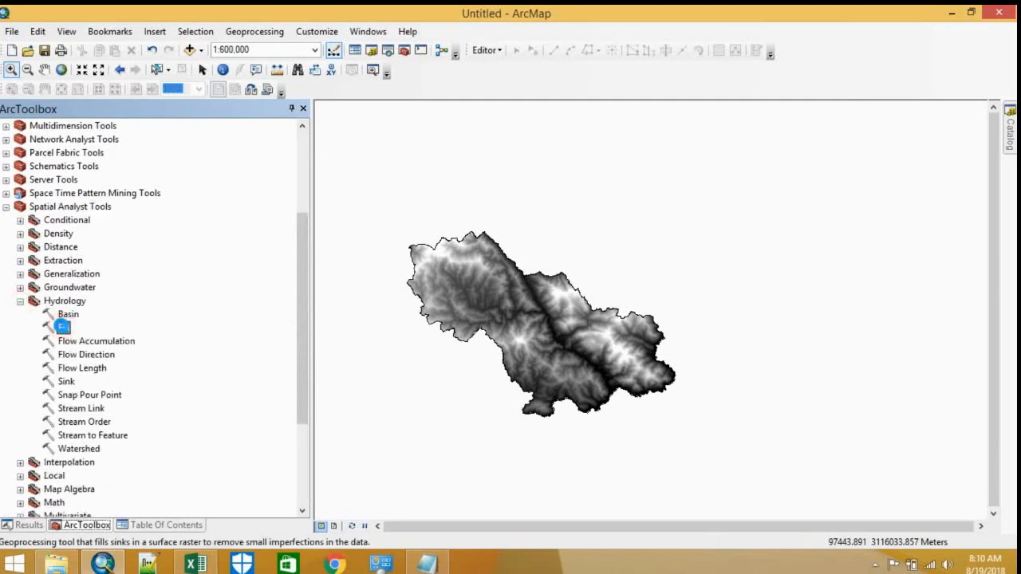
double_click(63, 328)
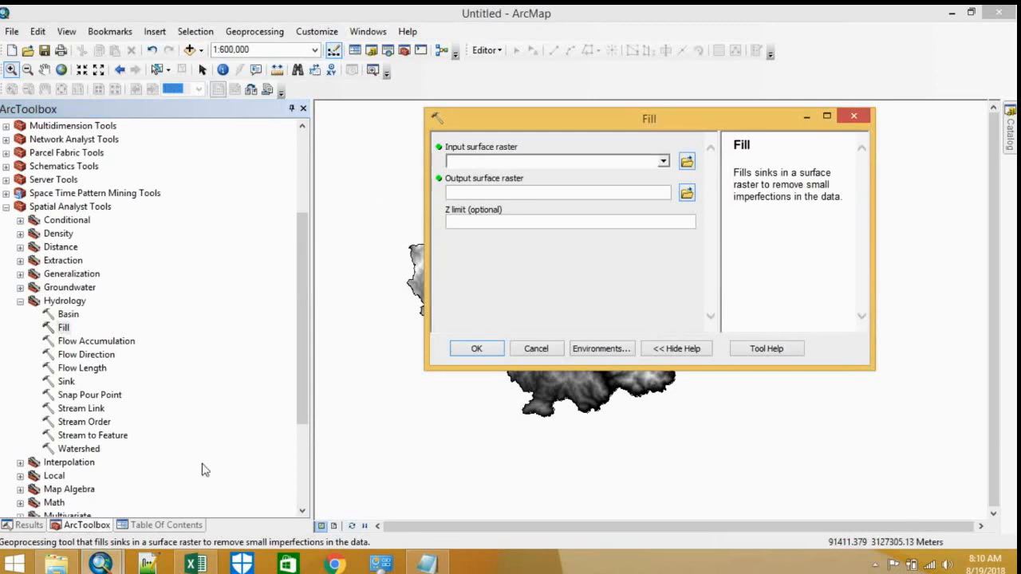
Step: Fill the sinks in Dem_gulmi.tif, saving the output surface raster as Fill in the wind Map folder
left_click(177, 525)
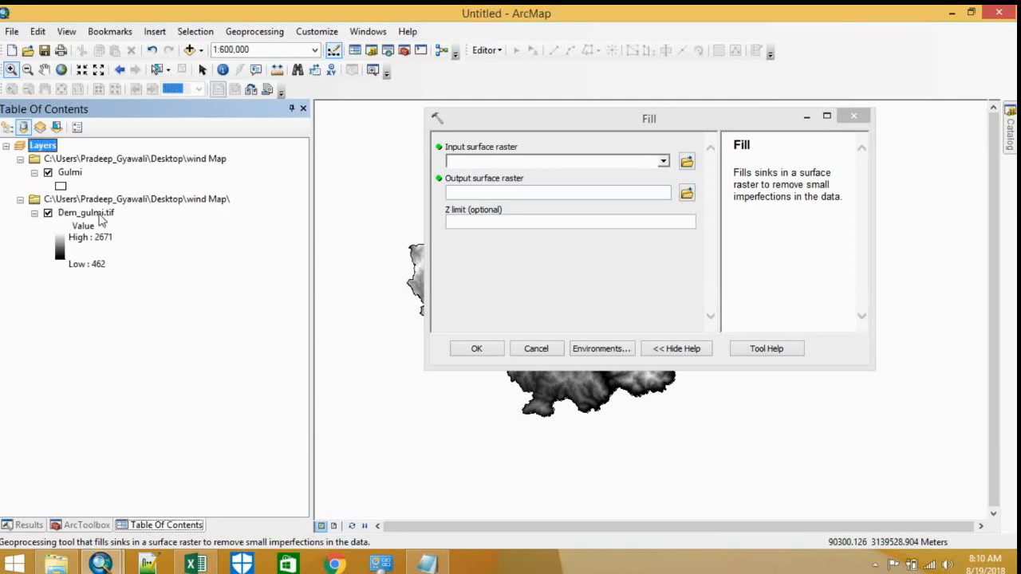
left_click_drag(102, 221, 491, 159)
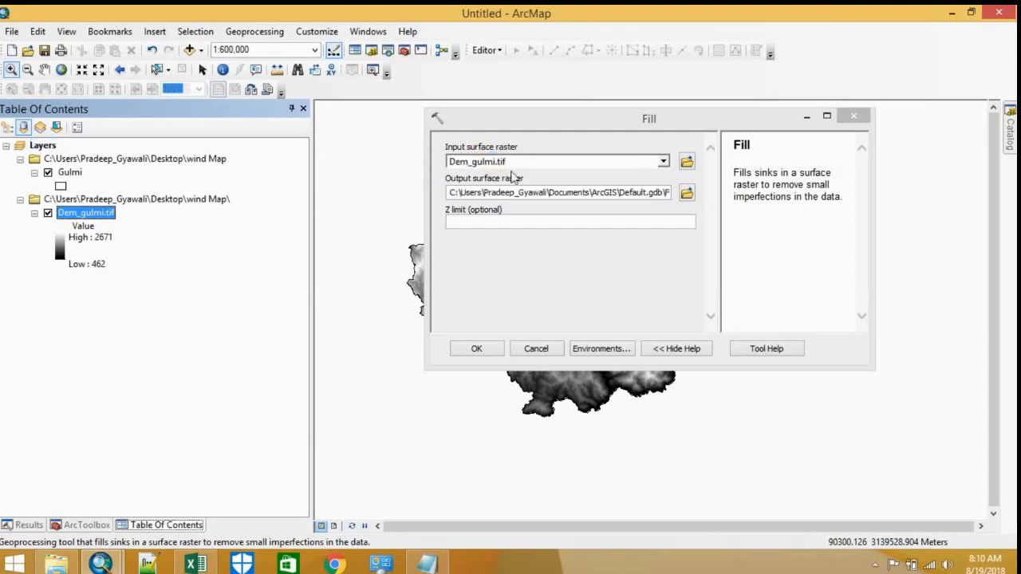
left_click(688, 194)
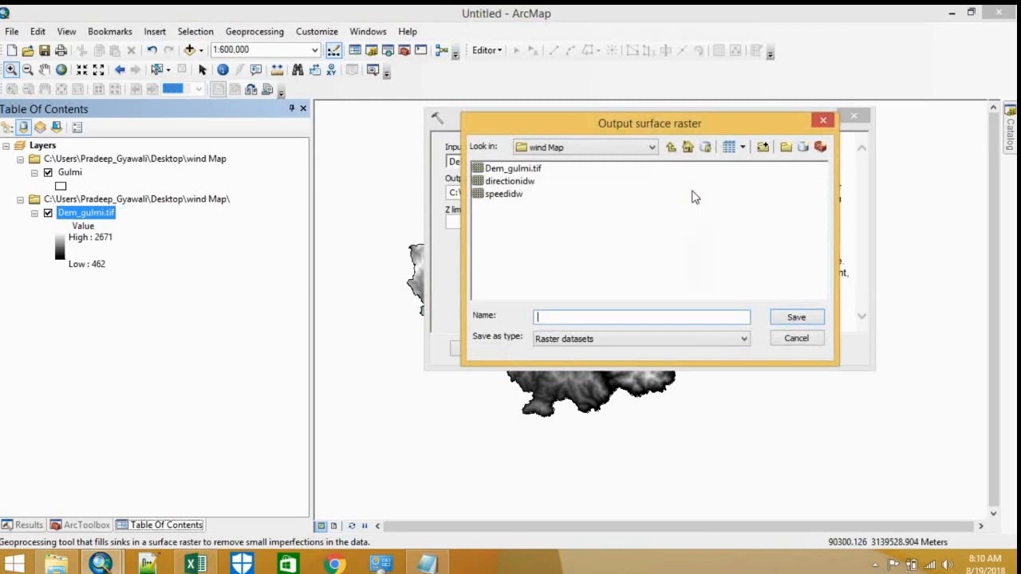
left_click(582, 318)
left_click(784, 319)
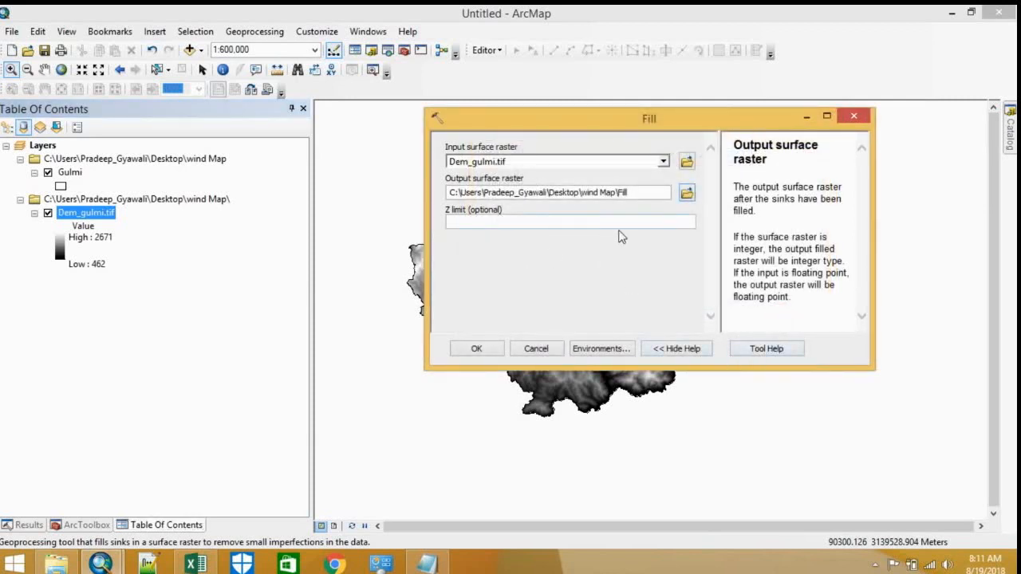
left_click(476, 351)
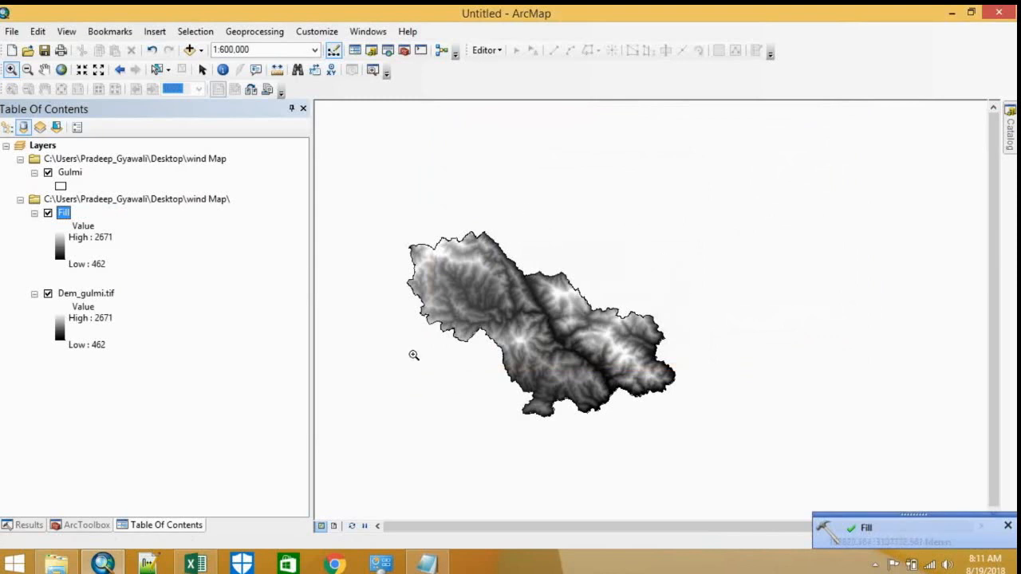
Step: Toggle the visibility of the Dem_gulmi.tif layer to compare it with the filled raster
left_click(49, 294)
left_click(48, 295)
left_click(49, 294)
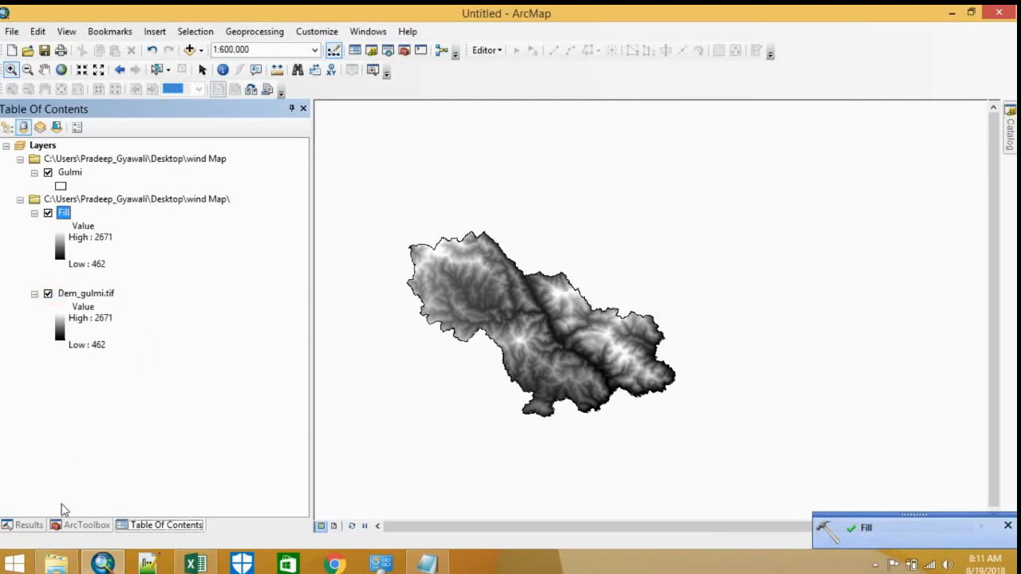
Step: Run the Flow Direction tool on the Fill raster, saving the output as flow_dirn in the wind Map folder
left_click(82, 527)
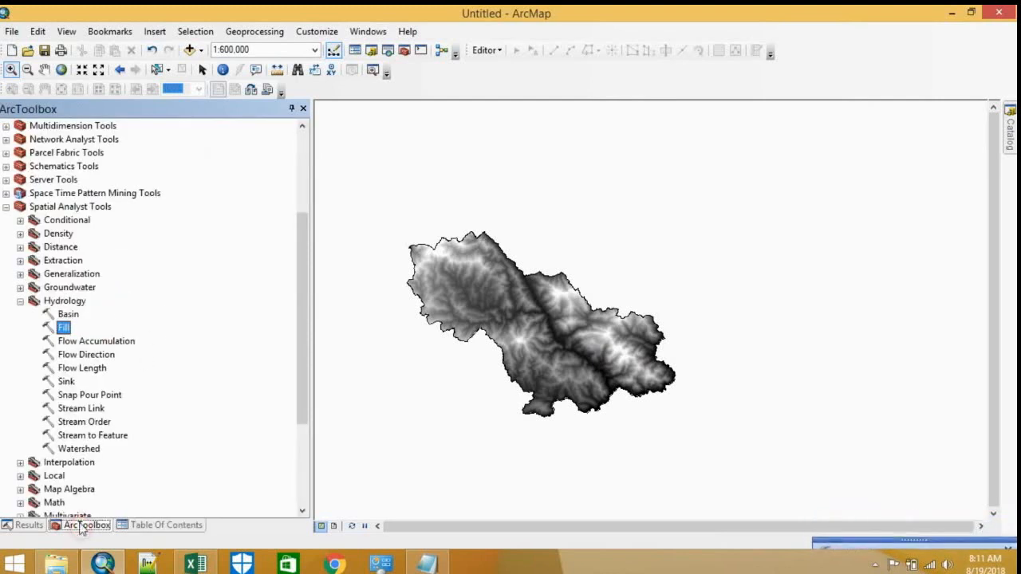
double_click(79, 355)
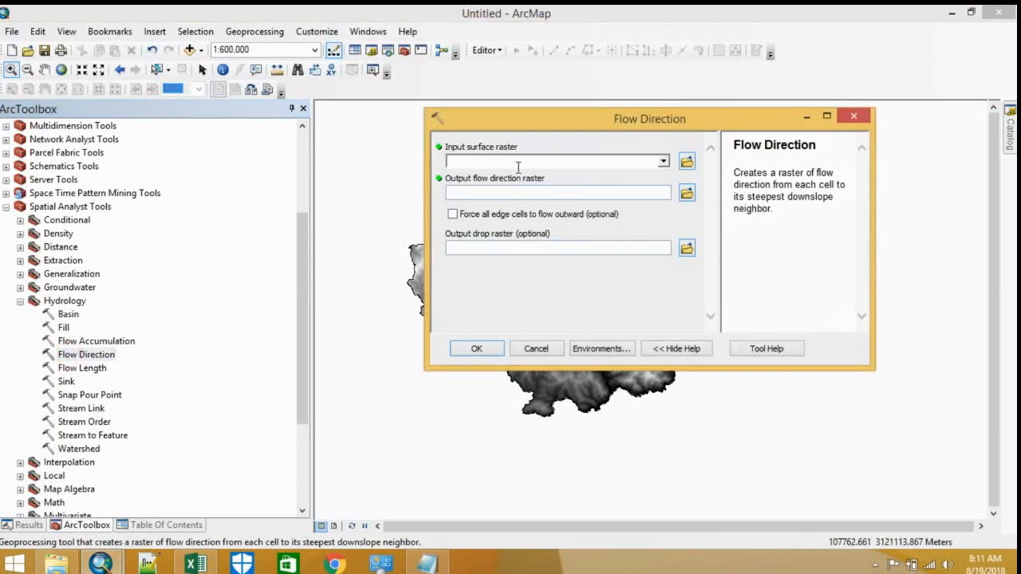
left_click(663, 162)
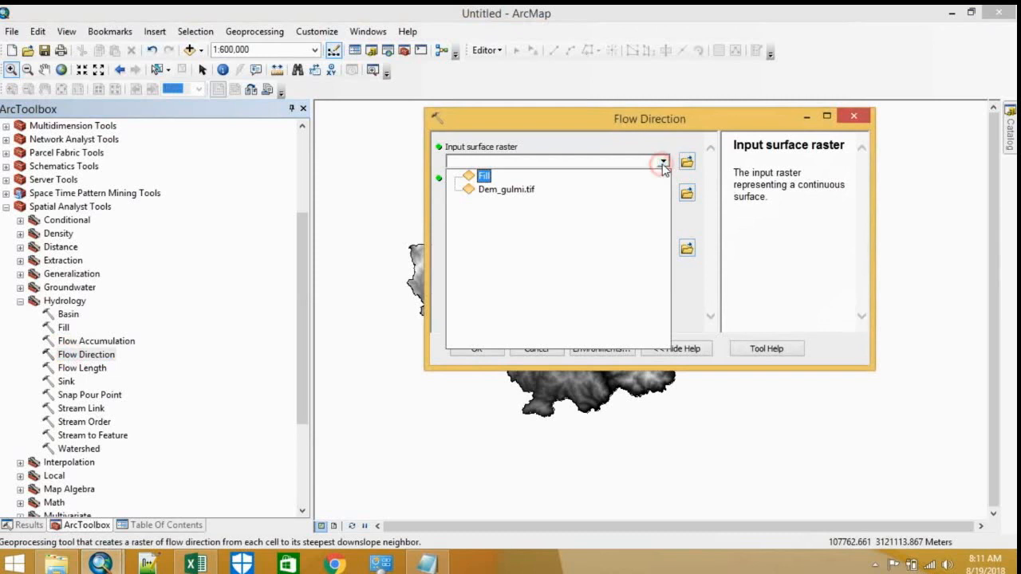
left_click(484, 177)
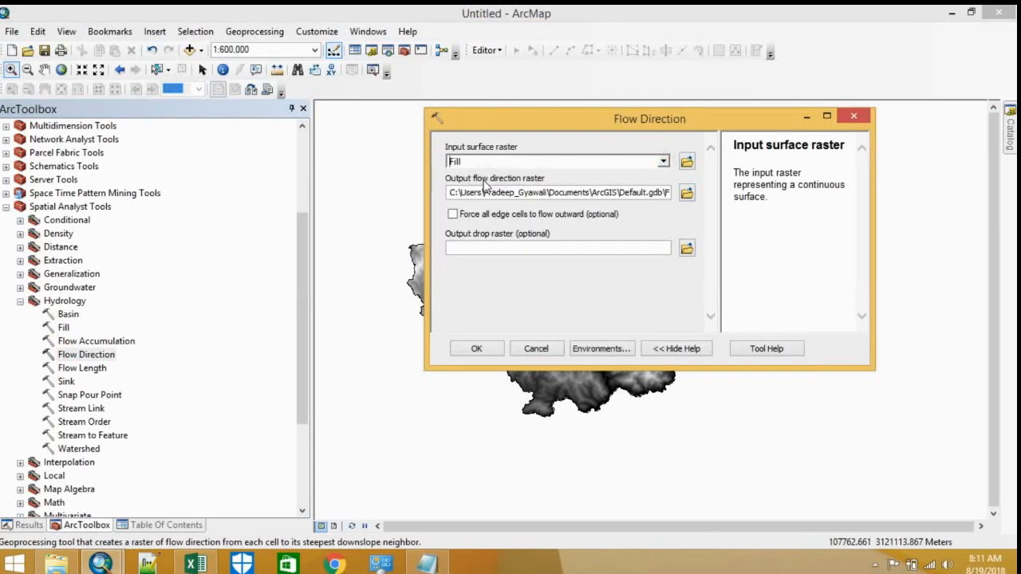
left_click(686, 194)
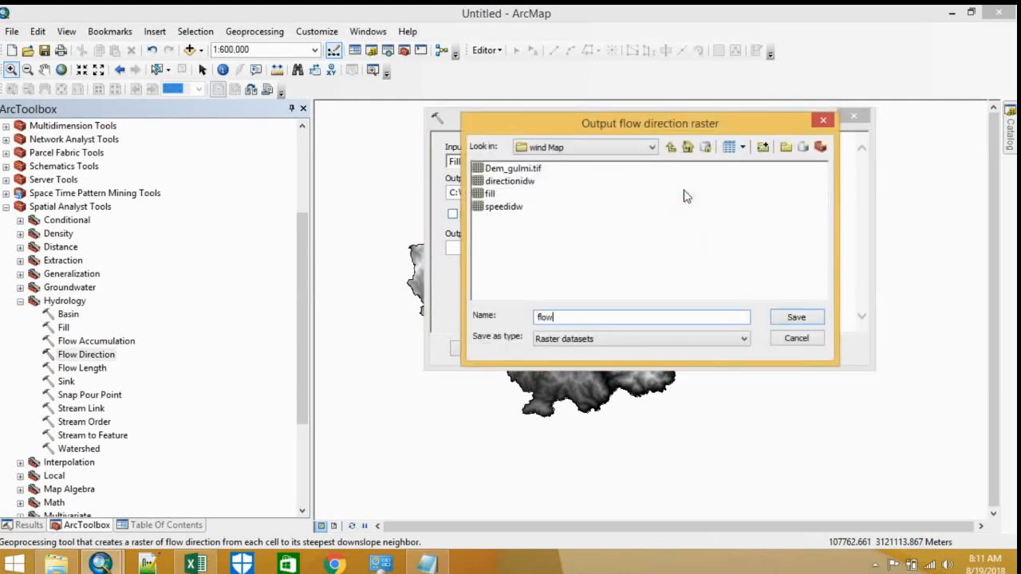
type("flow_dirn")
left_click(806, 320)
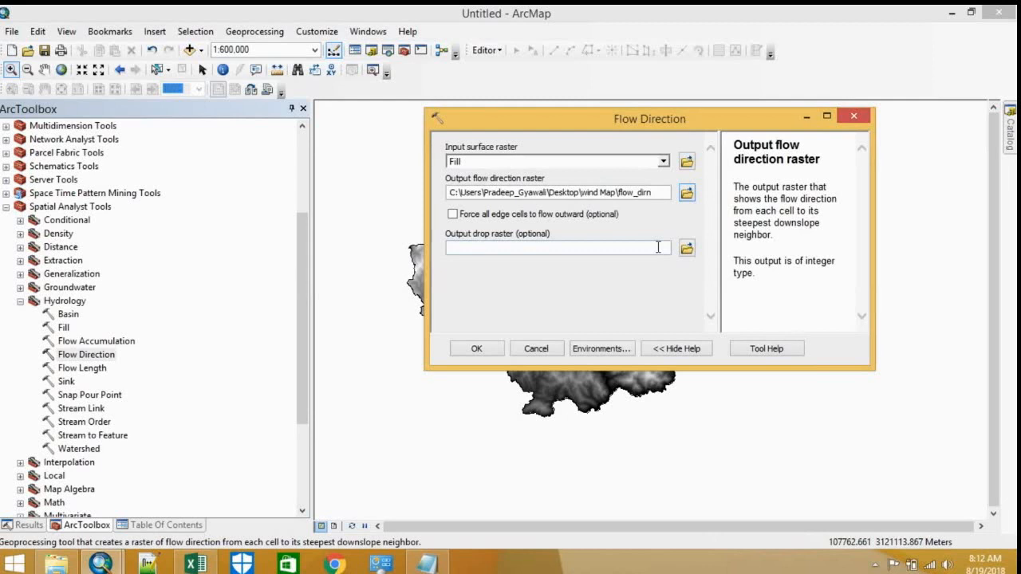
left_click(740, 188)
left_click_drag(739, 188, 770, 237)
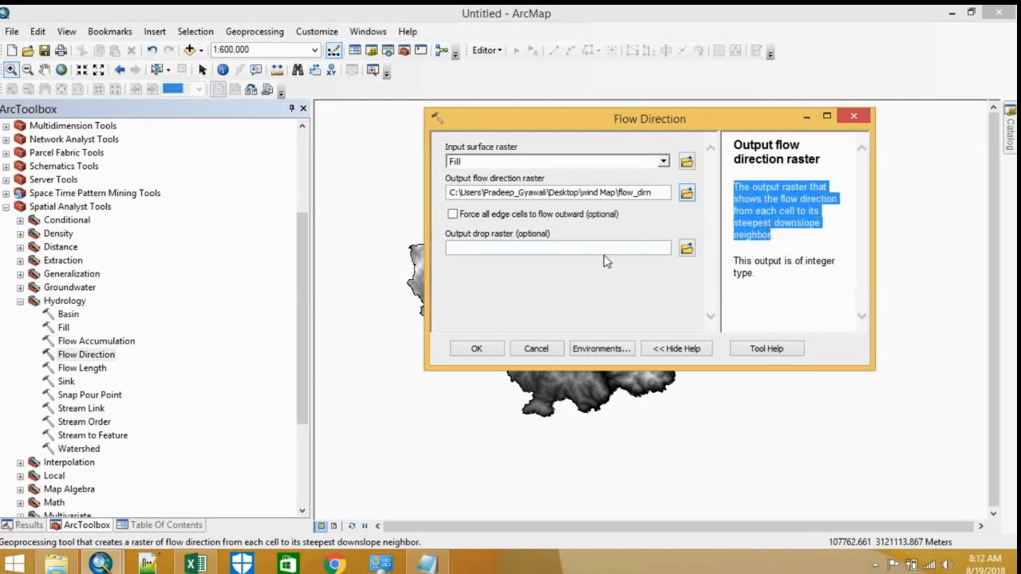
left_click(477, 351)
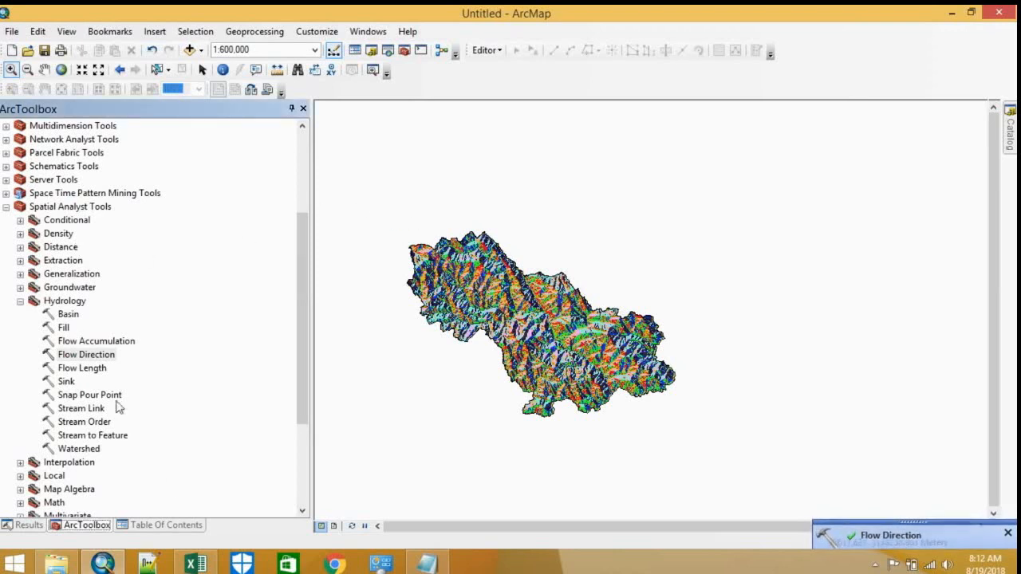
Step: Examine the flow_dirn layer's classes and inspect its cells along the western part of the district
left_click(165, 525)
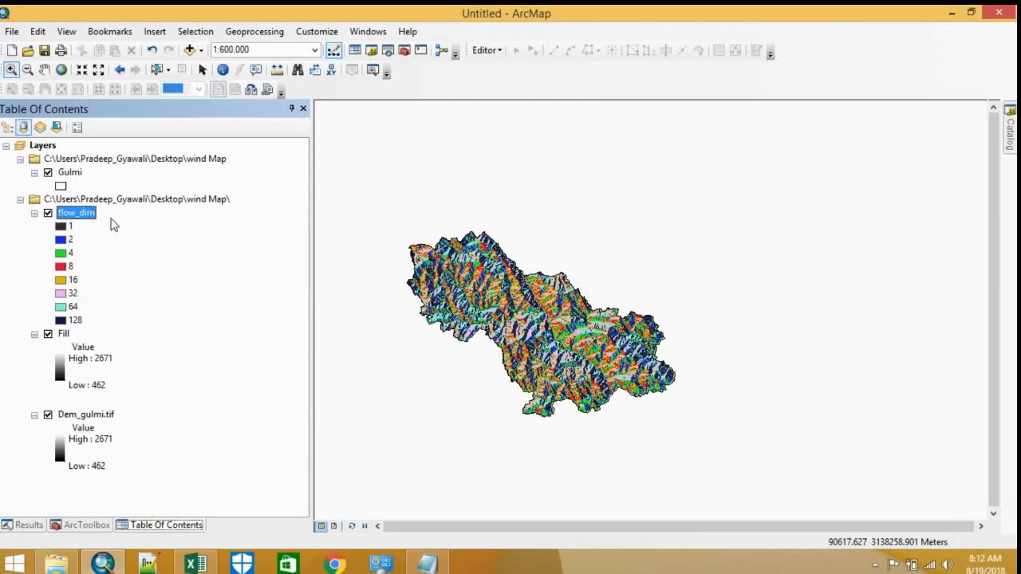
left_click_drag(413, 297, 462, 336)
scroll(612, 332, "down", 3)
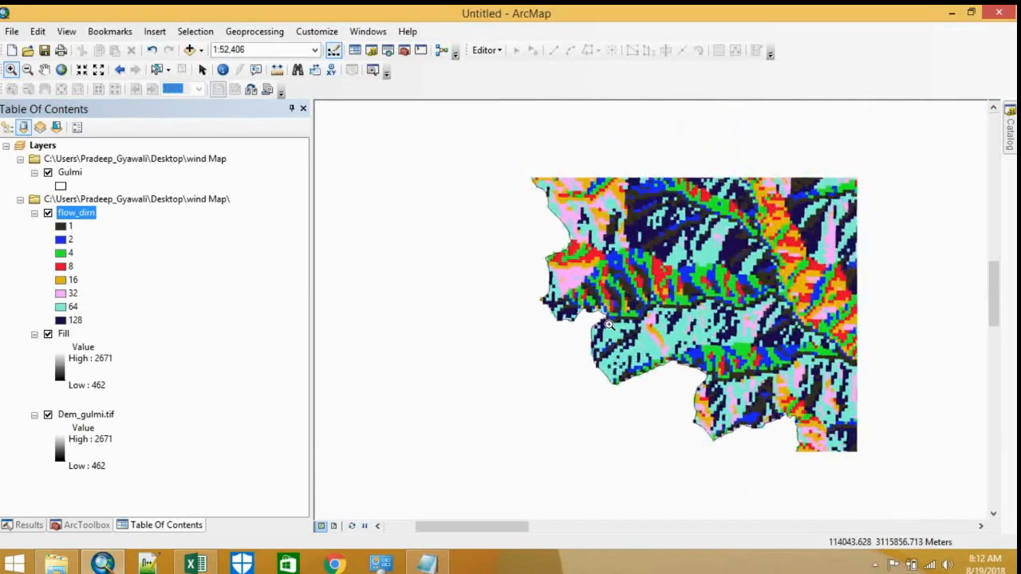
scroll(604, 326, "down", 5)
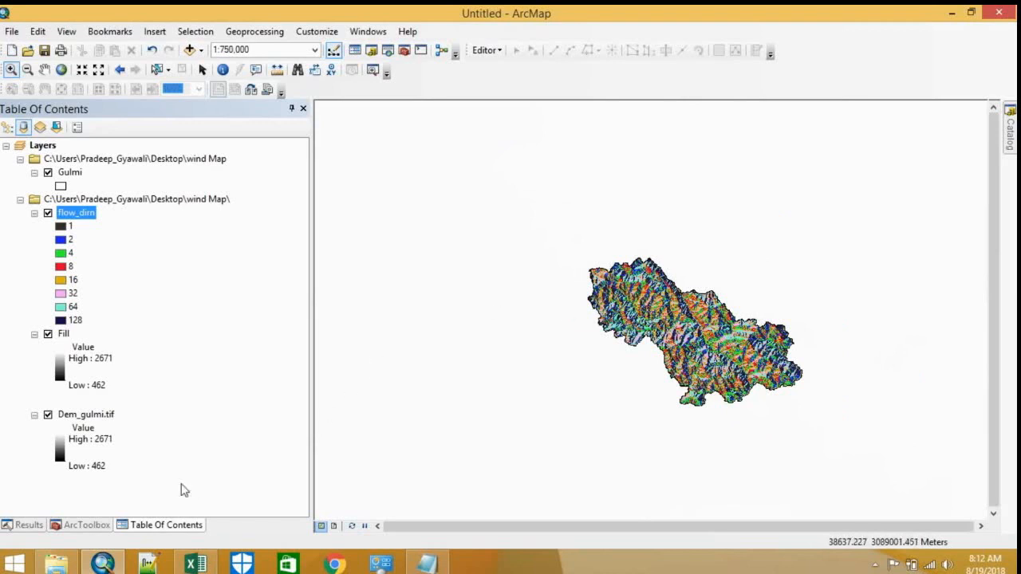
Step: Run the Flow Accumulation tool on flow_dirn, saving the output accumulation raster as flow_accu in the wind Map folder
left_click(87, 525)
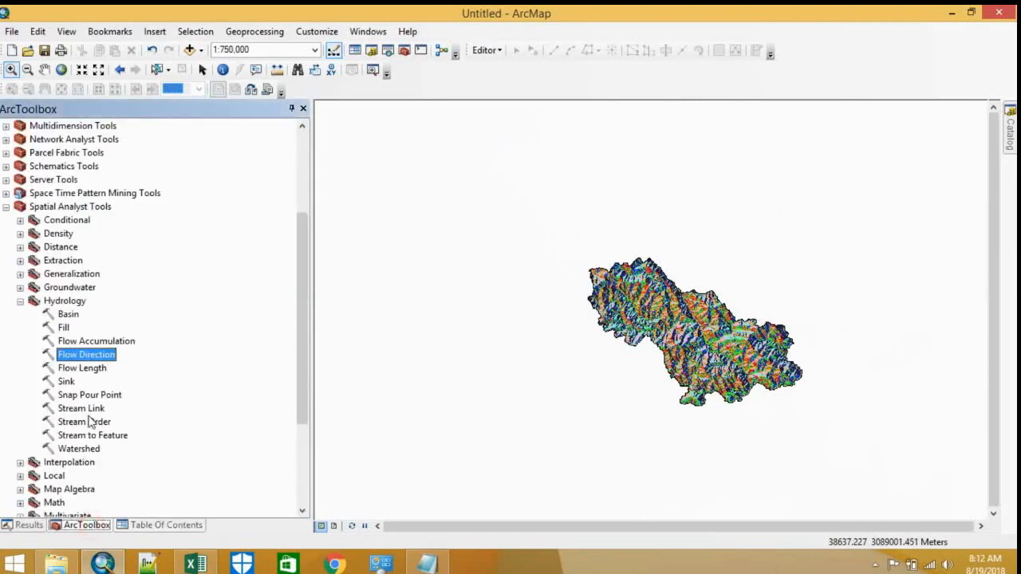
left_click(103, 340)
double_click(104, 340)
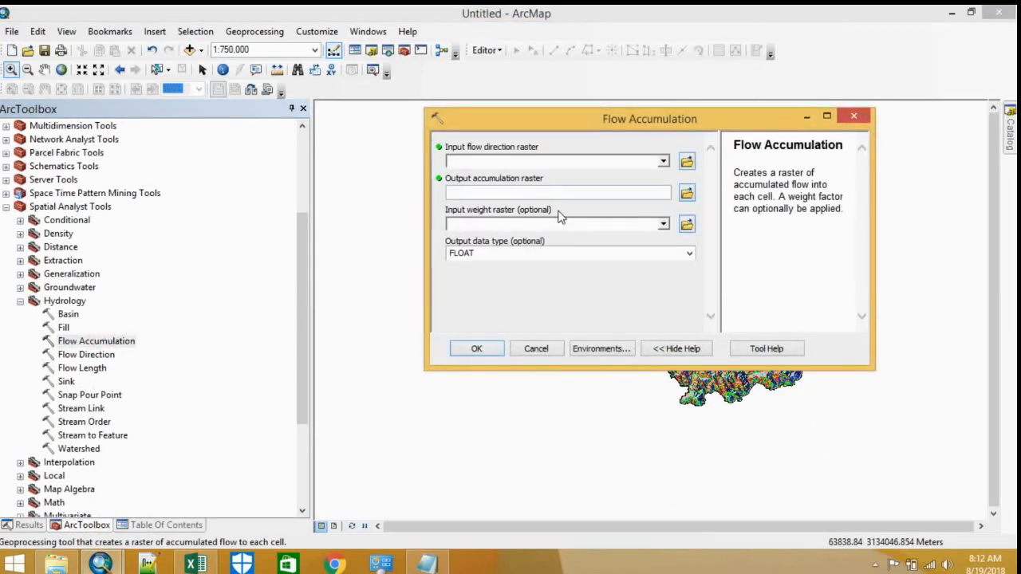
left_click(663, 161)
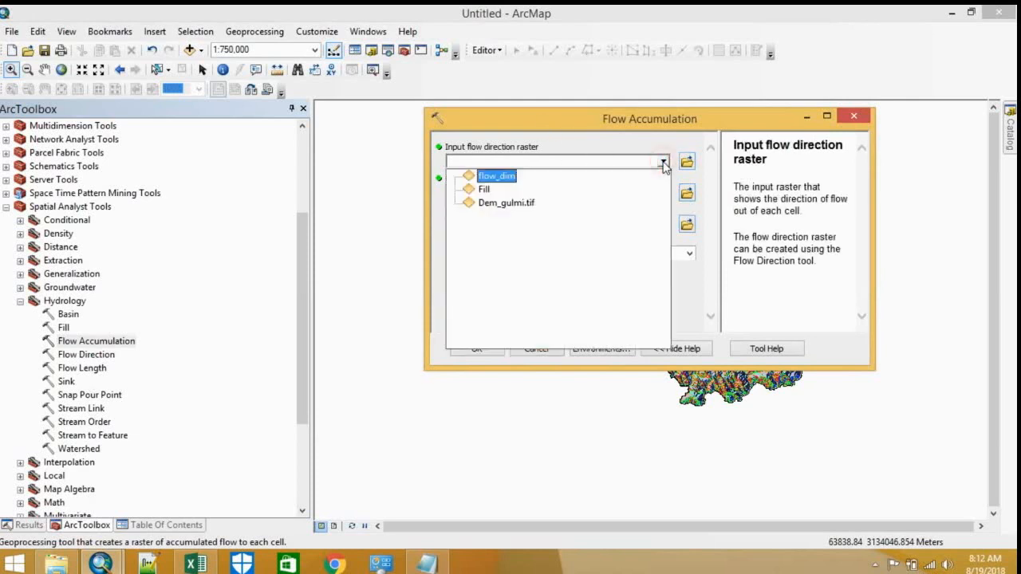
left_click(488, 176)
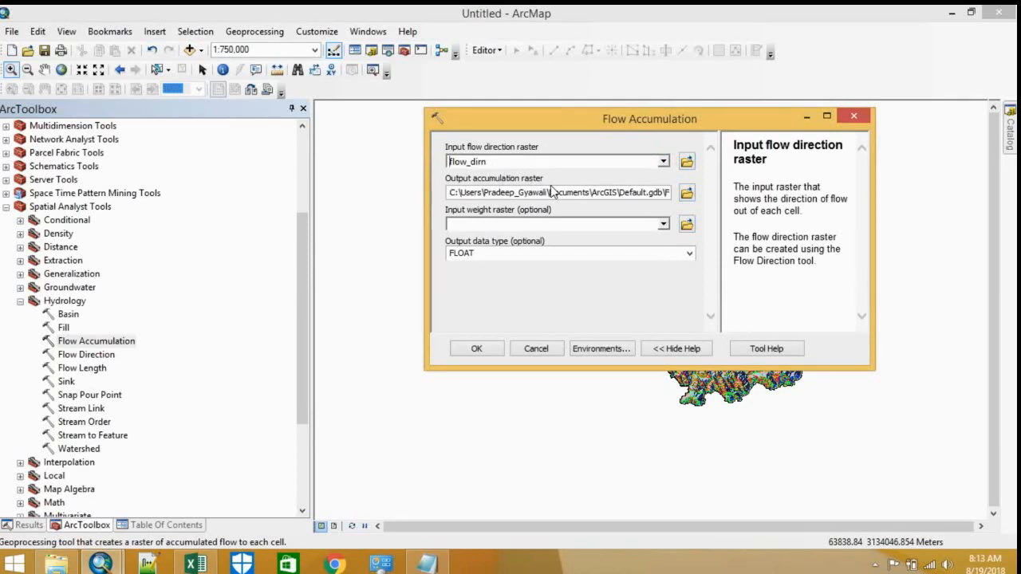
left_click(686, 192)
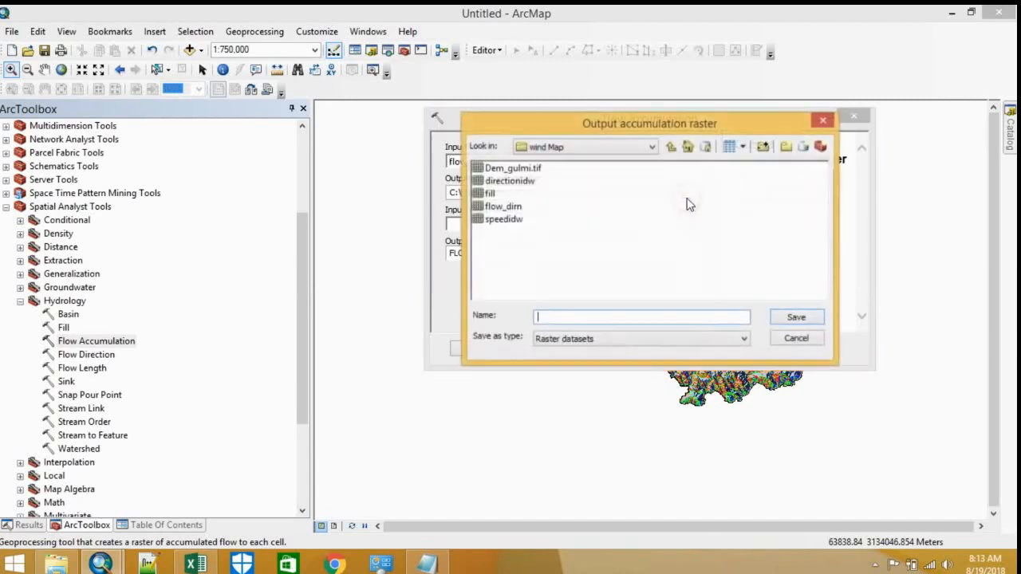
type("flow_accu")
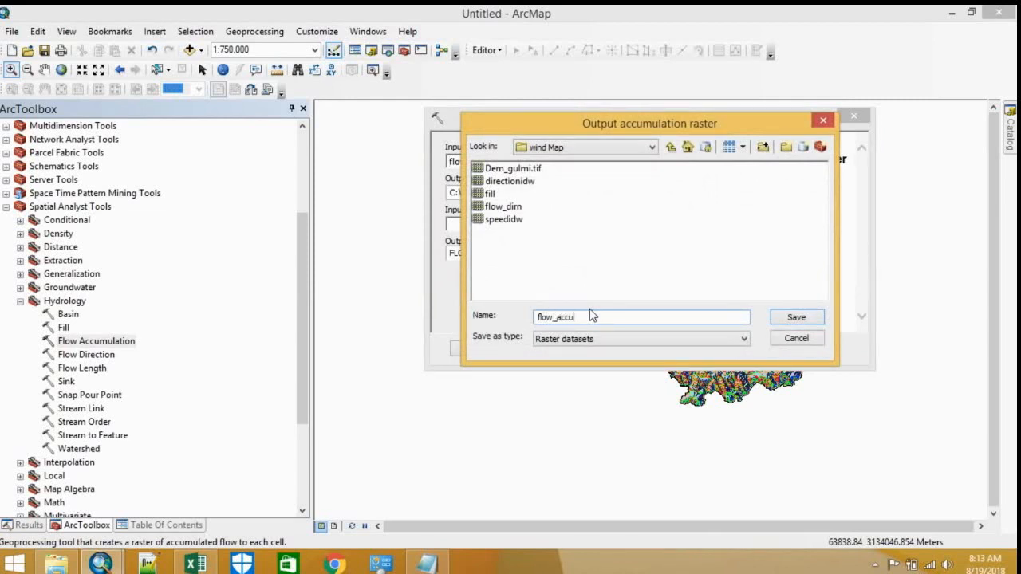
left_click(800, 322)
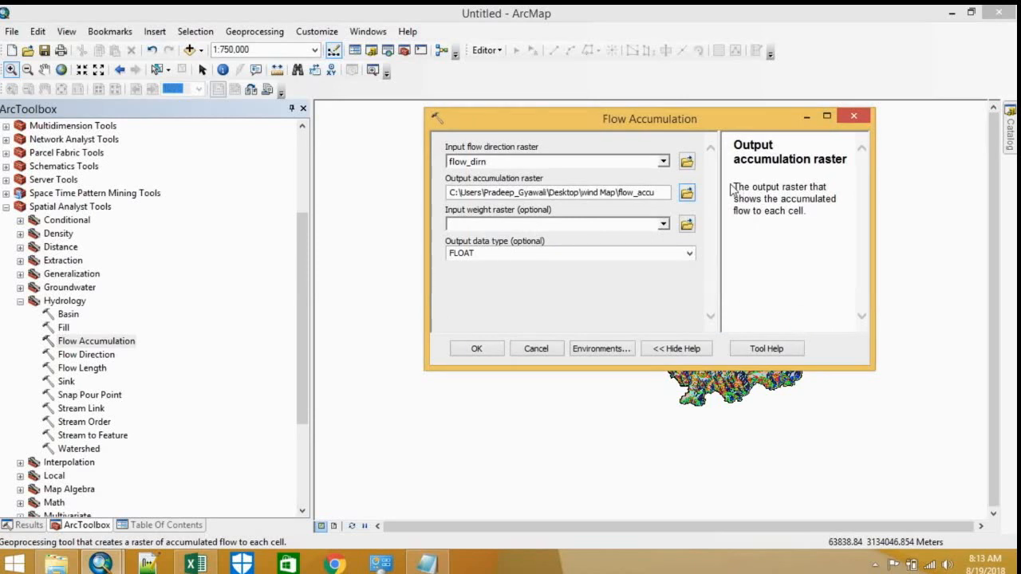
left_click_drag(733, 186, 790, 222)
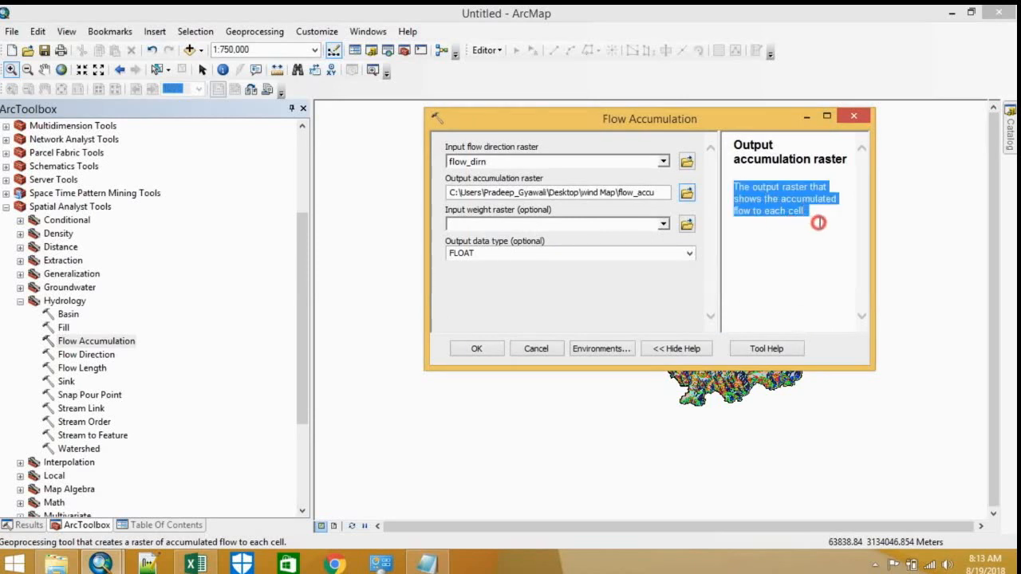
left_click(817, 225)
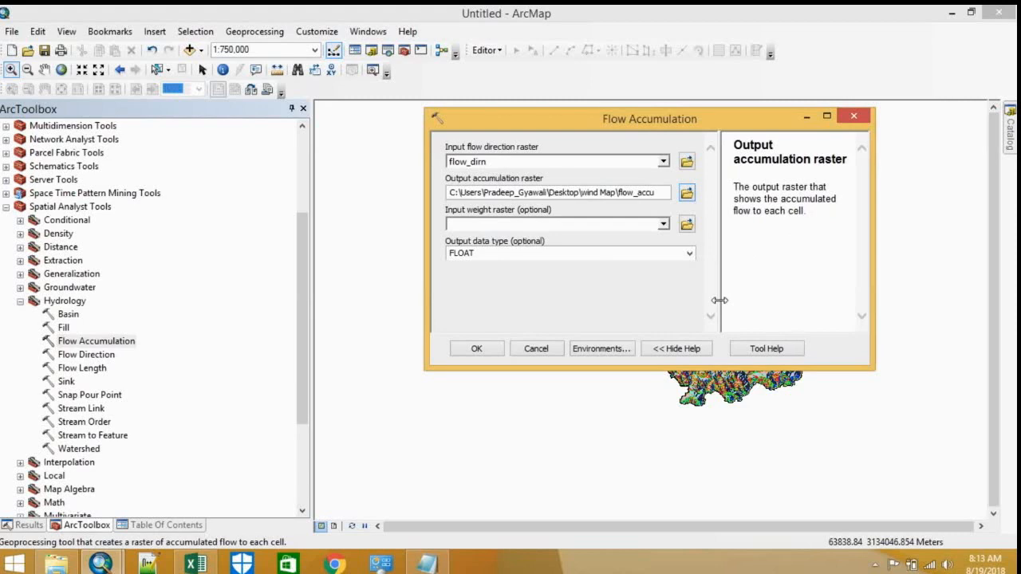
left_click(478, 349)
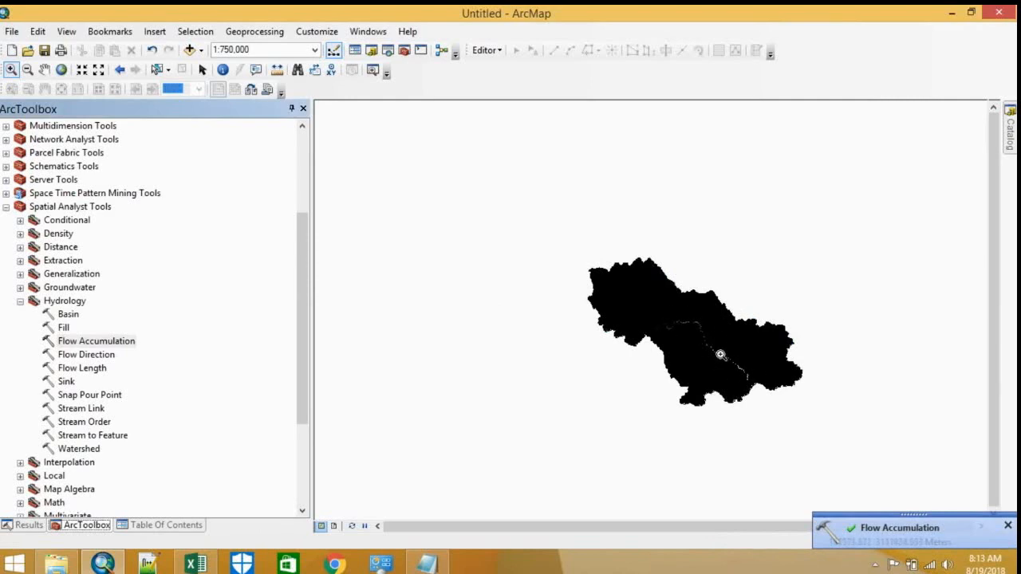
Step: Inspect the main drainage line in the flow_accu raster up close and check the layer's value range
left_click(703, 339)
left_click_drag(704, 338, 778, 394)
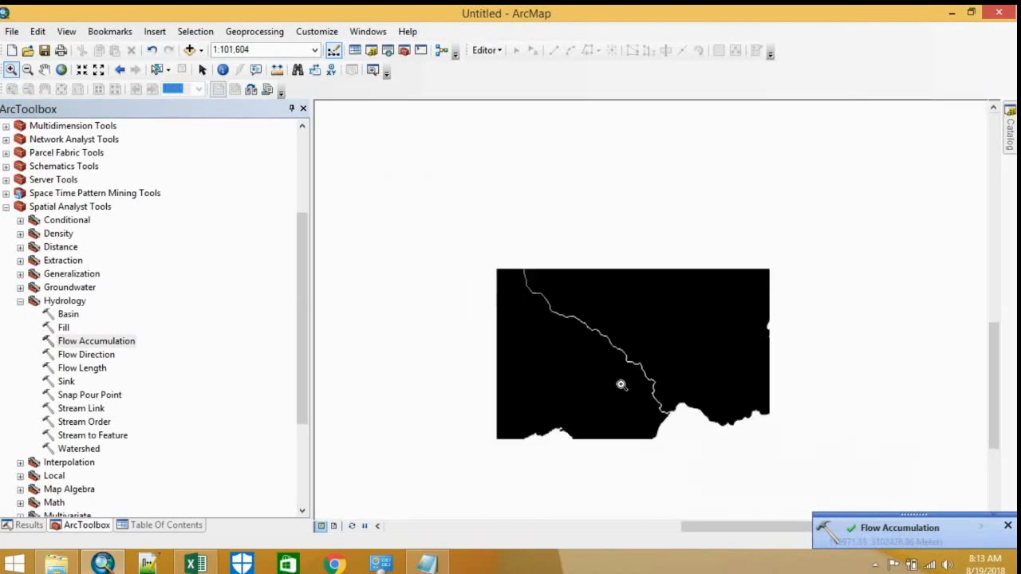
scroll(624, 387, "up", 3)
scroll(570, 304, "up", 2)
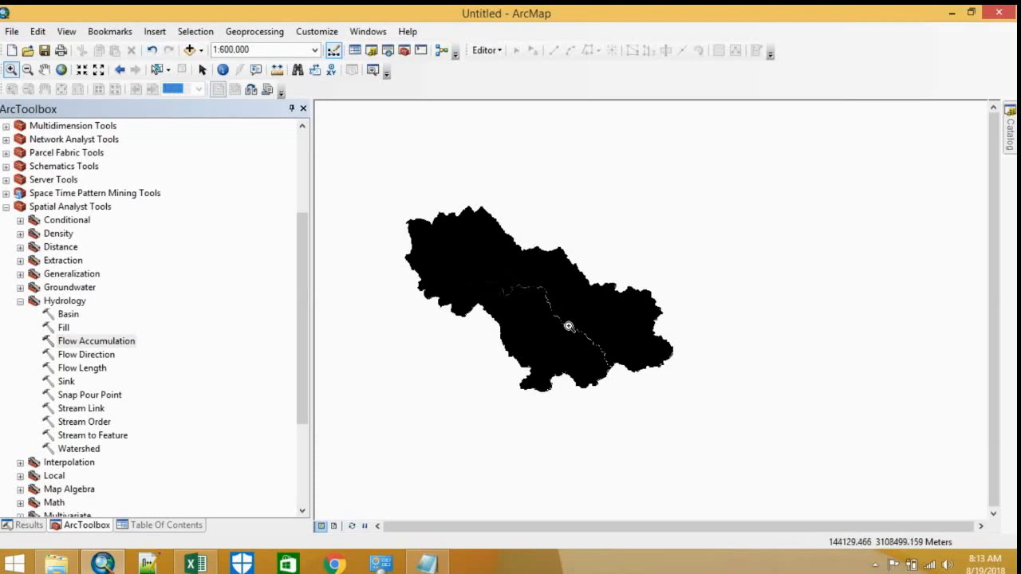
left_click(163, 526)
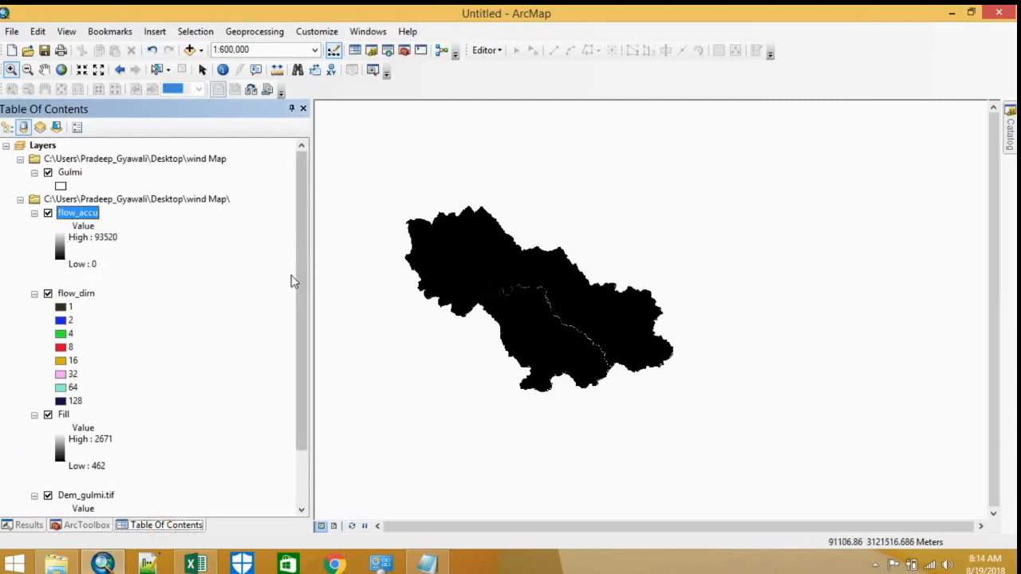
mouse_move(308, 281)
left_mouse_down()
mouse_move(301, 326)
mouse_move(305, 281)
left_mouse_up()
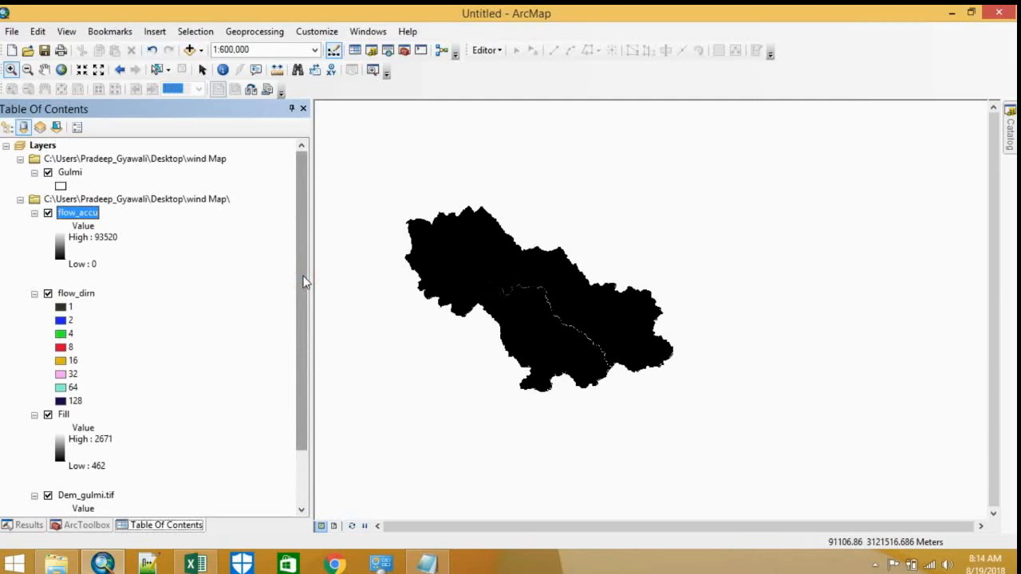
Step: Set up the Greater Than tool from the Math Logical tools with flow_accu as the first input and constant 5000 as the second
left_click(99, 525)
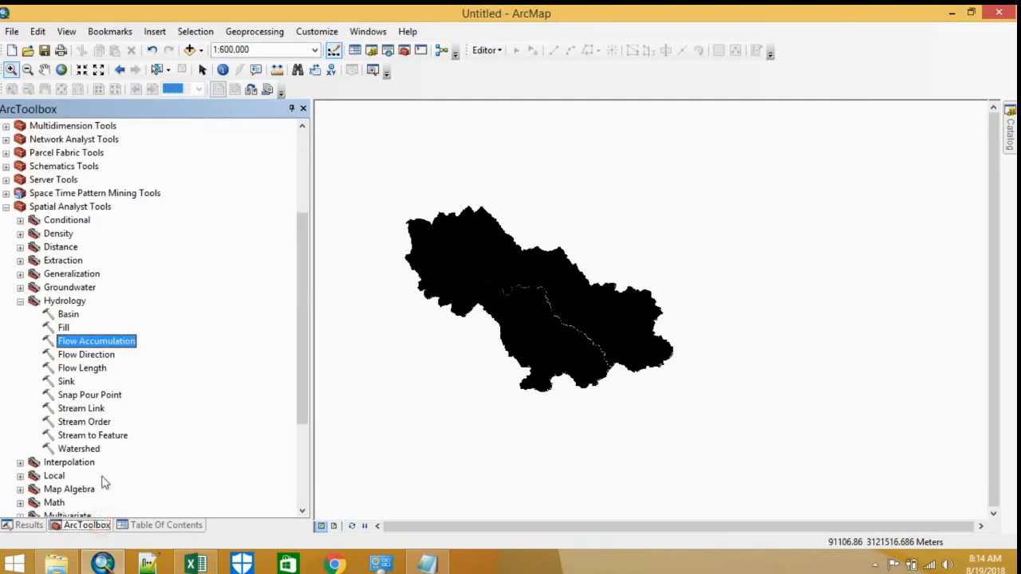
left_click(20, 301)
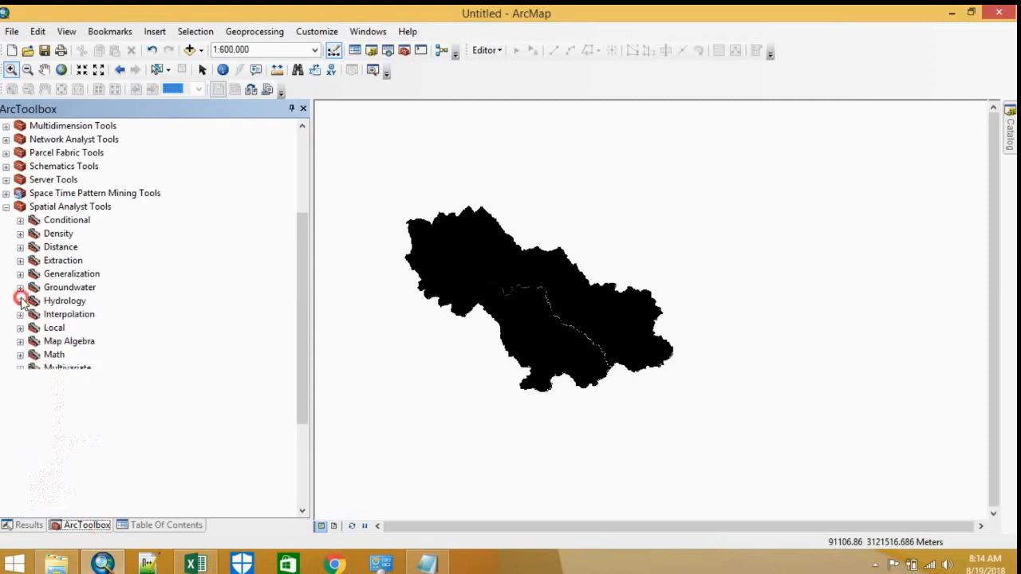
left_click(20, 354)
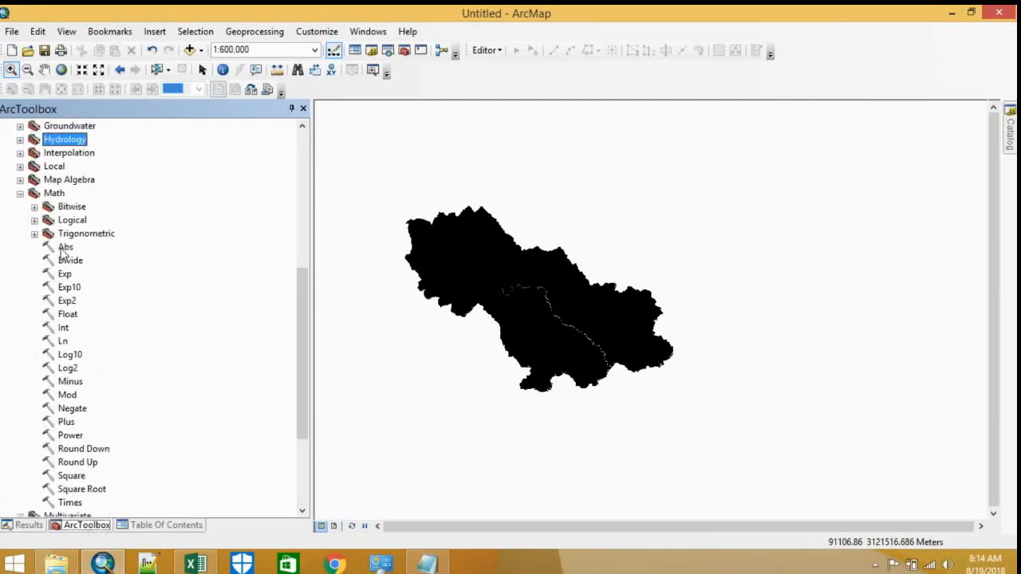
left_click(34, 220)
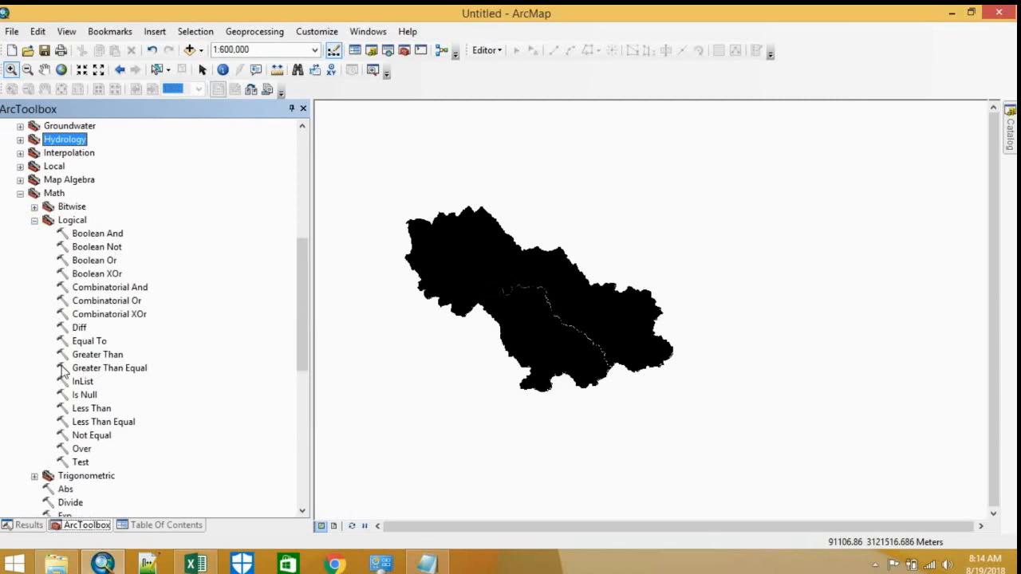
double_click(99, 357)
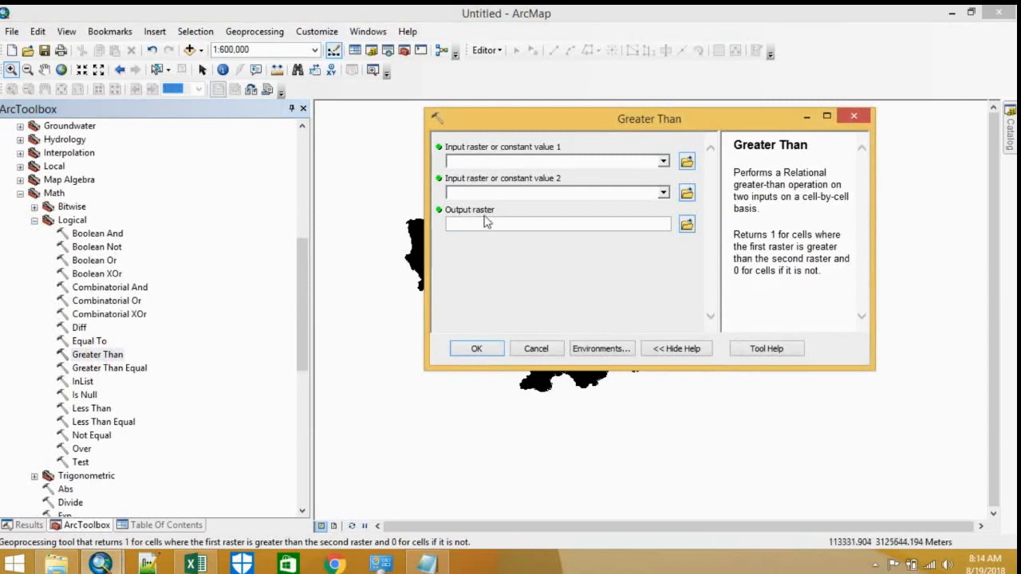
left_click(663, 162)
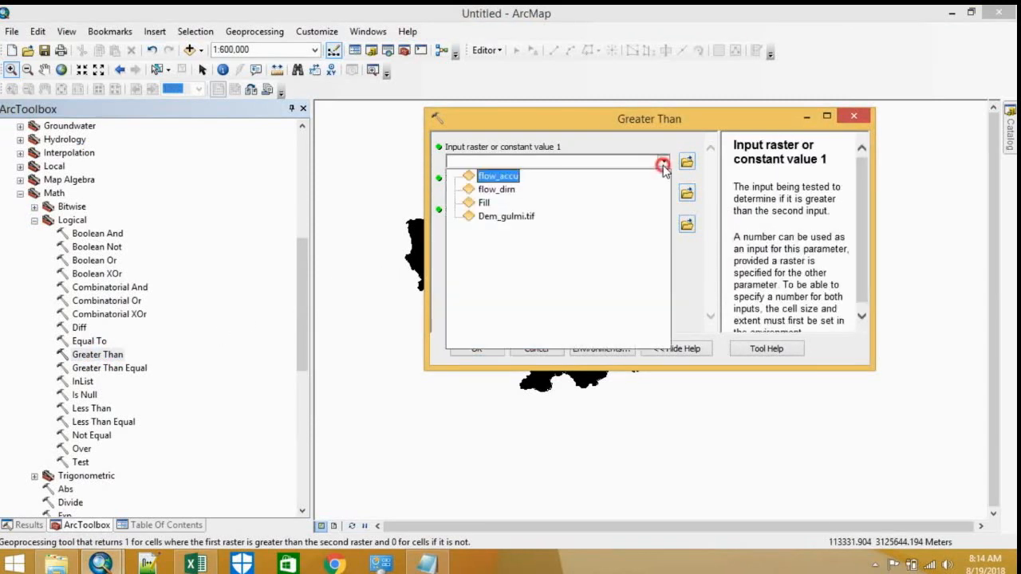
left_click(498, 176)
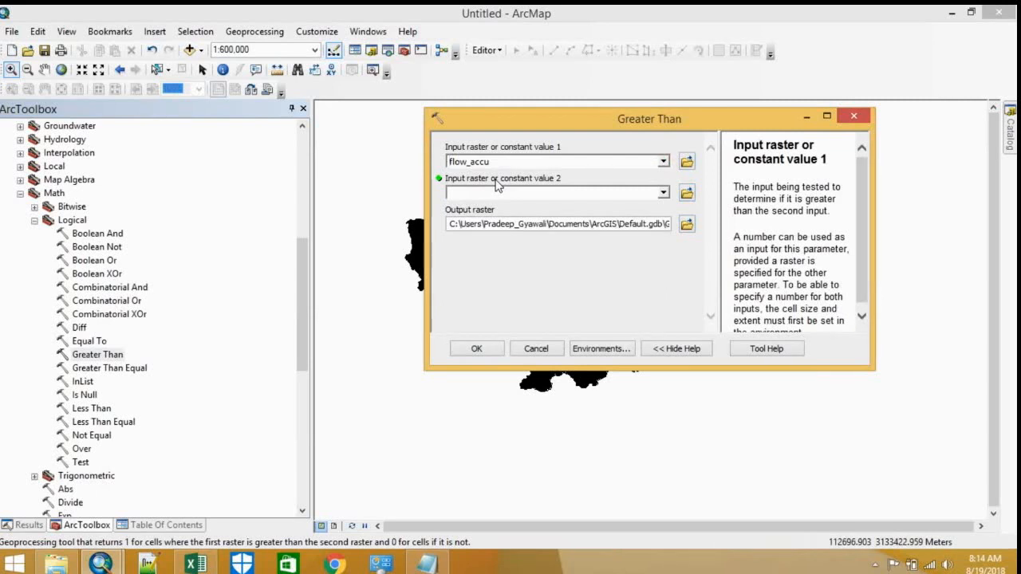
left_click(177, 526)
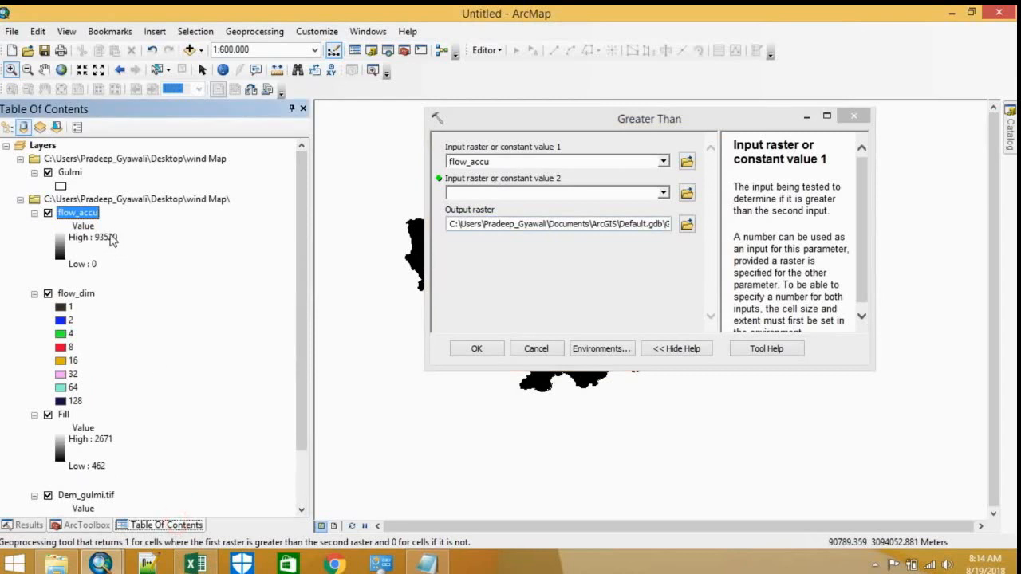
left_click(483, 193)
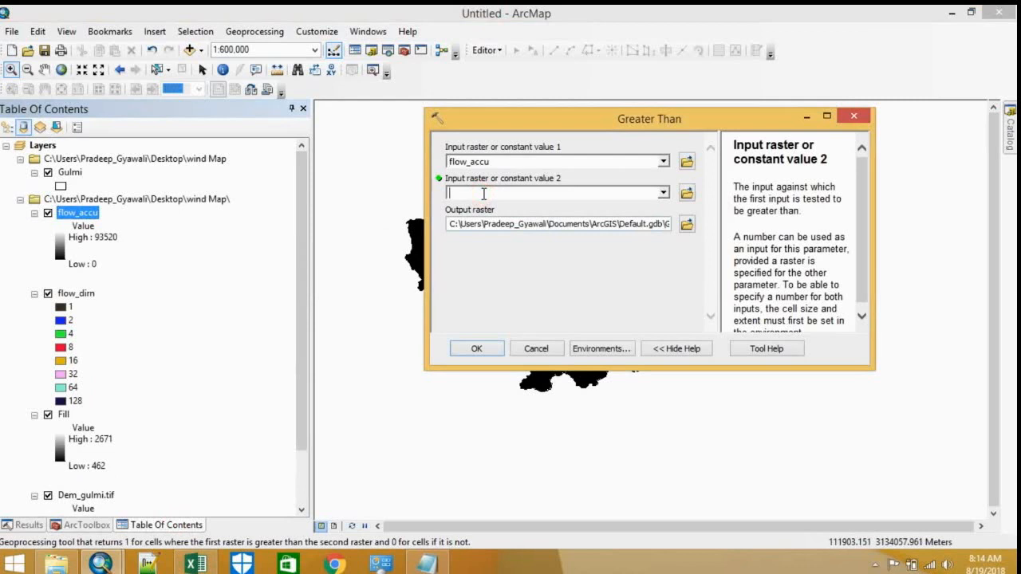
type("5000")
left_click_drag(735, 186, 864, 229)
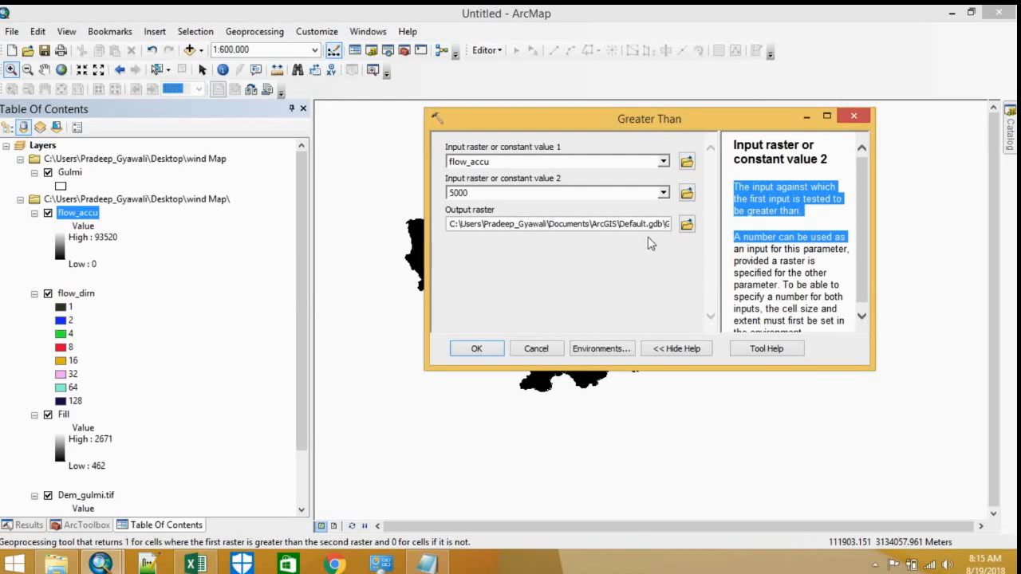
Step: Try to save the Greater Than output raster in the wind Map folder under a name beginning with Greater_than
left_click(687, 225)
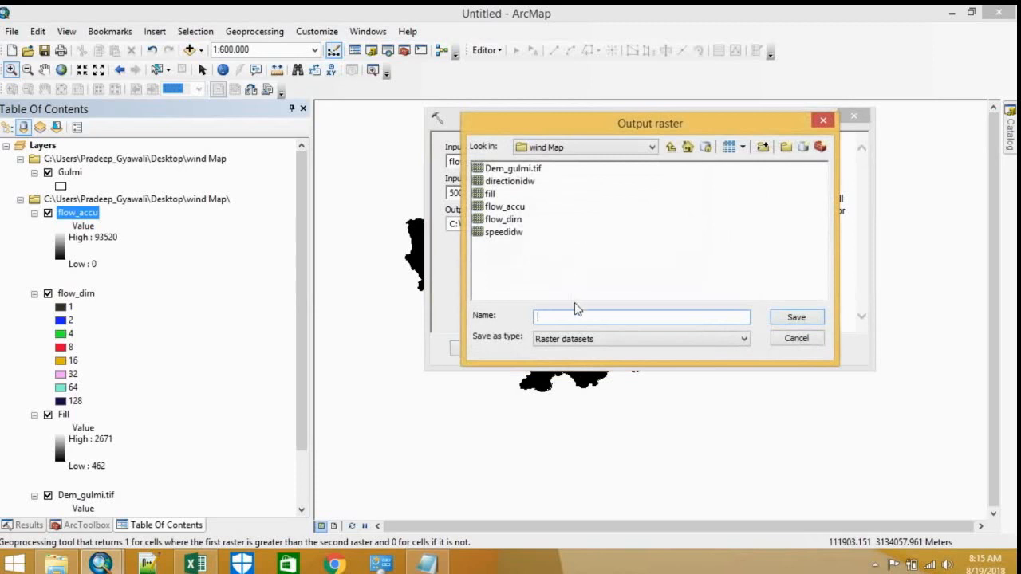
type("Greater_")
type("flow")
left_click(782, 322)
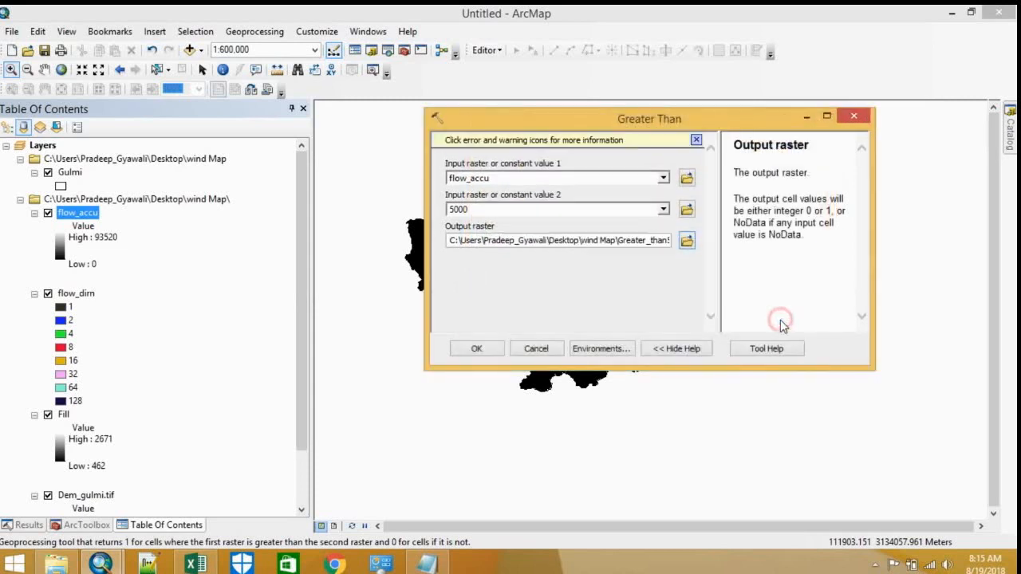
left_click(665, 240)
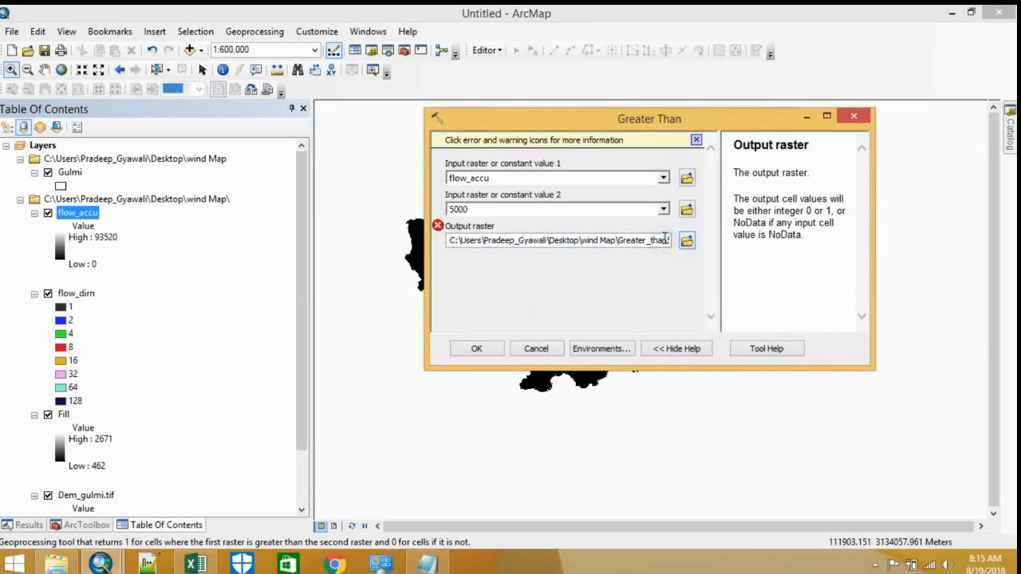
Step: Name the output raster greater_flow in the wind Map folder and run the Greater Than tool
left_click(687, 240)
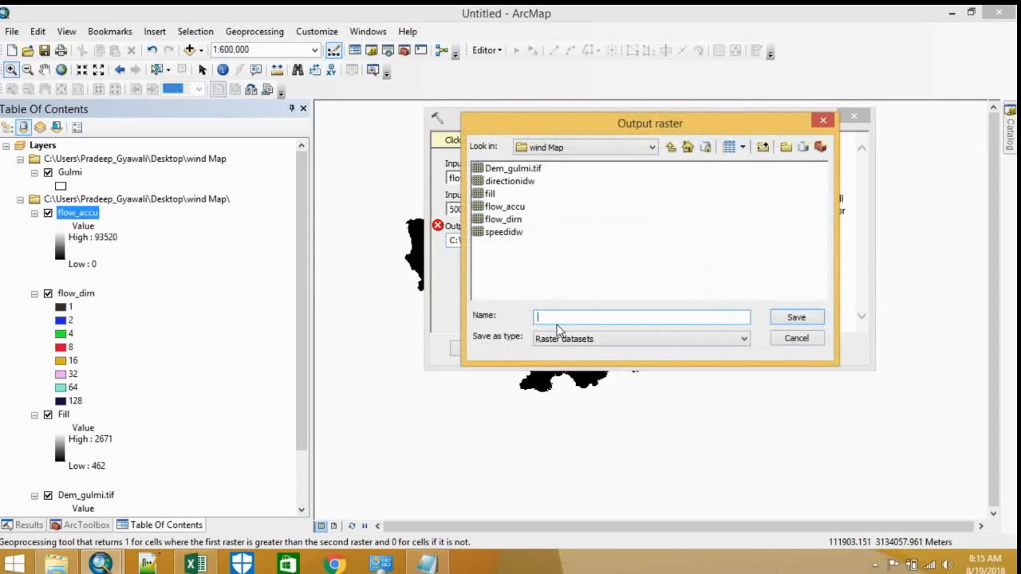
type("greater_flow")
left_click(790, 319)
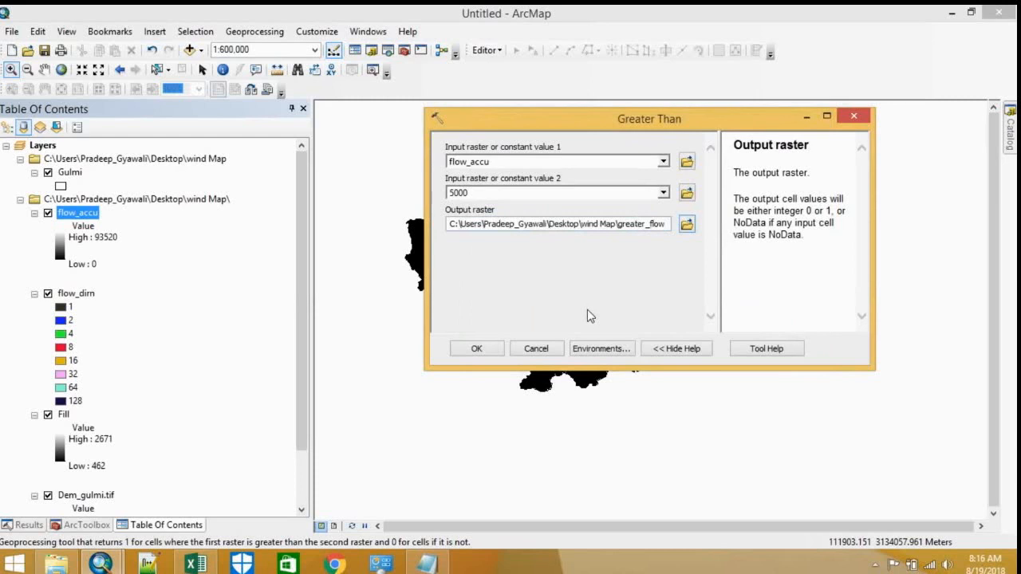
left_click(488, 351)
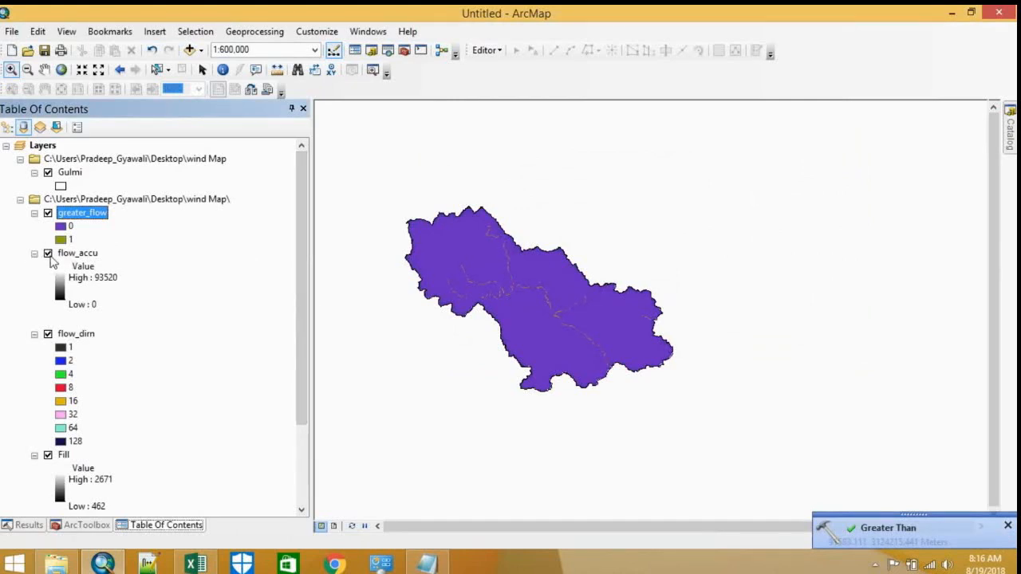
Step: Examine the stream lines and their junctions in the greater_flow raster across the western and central district
scroll(469, 293, "up", 3)
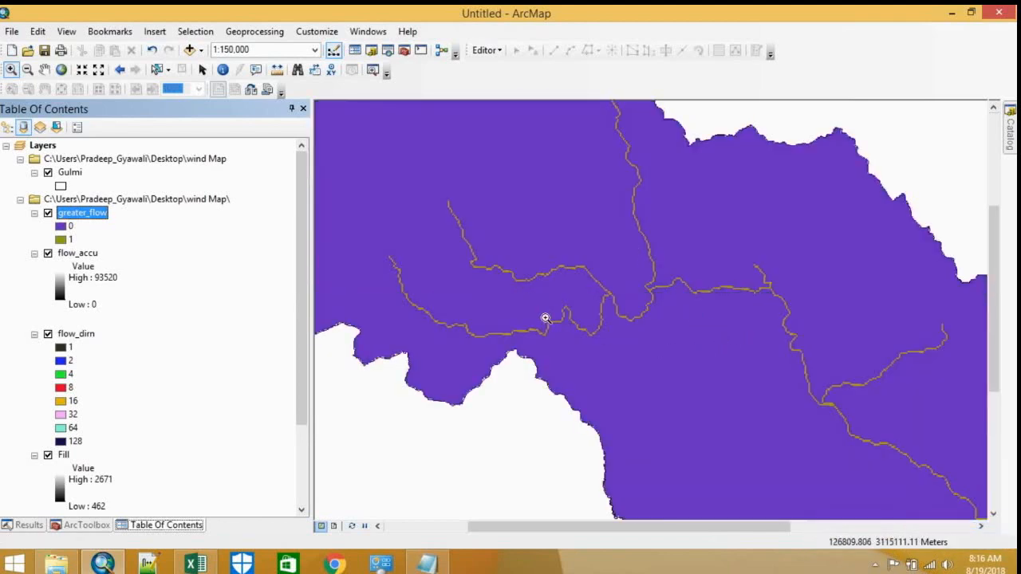
scroll(546, 318, "down", 3)
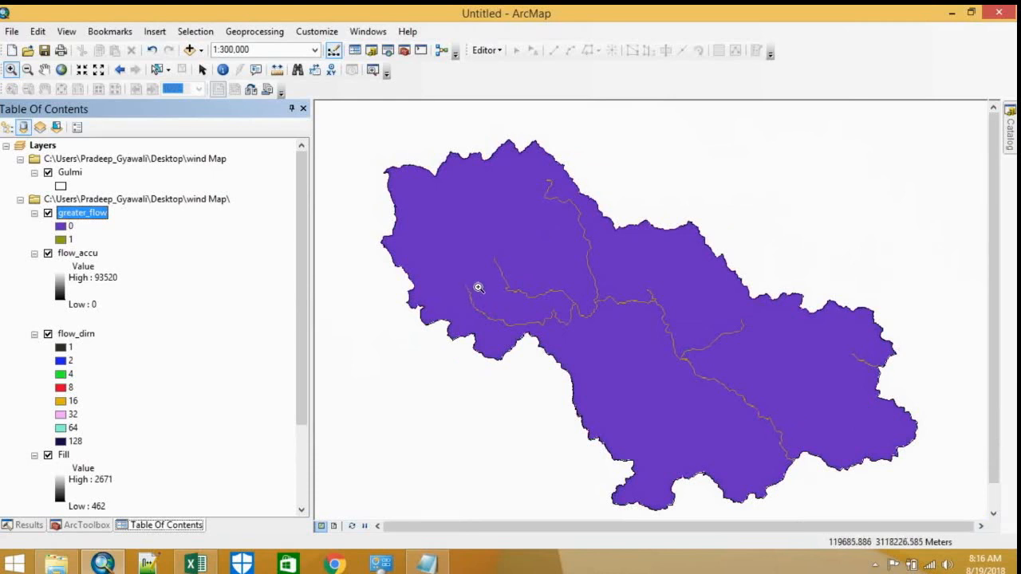
left_click_drag(507, 241, 612, 309)
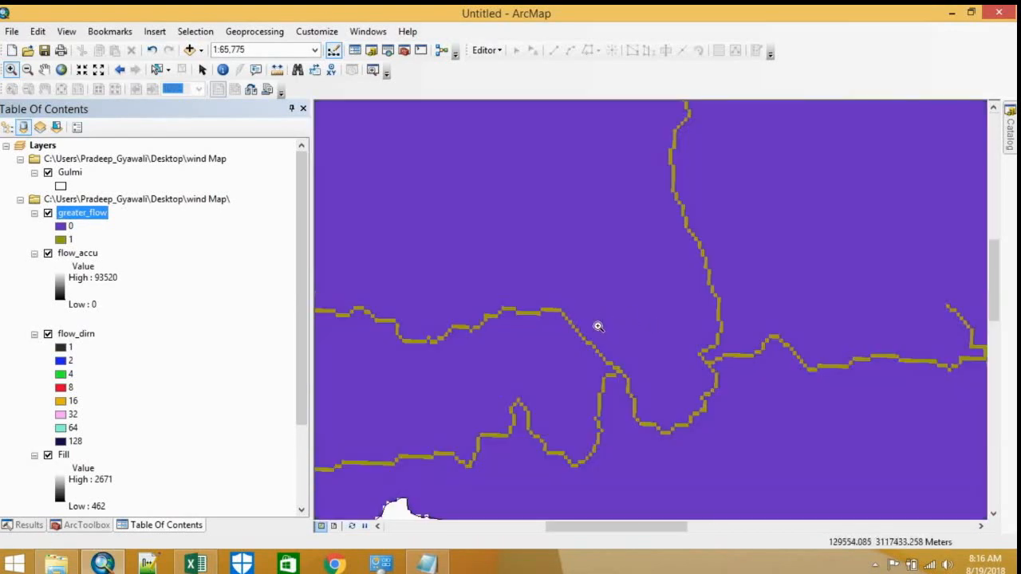
scroll(598, 326, "up", 2)
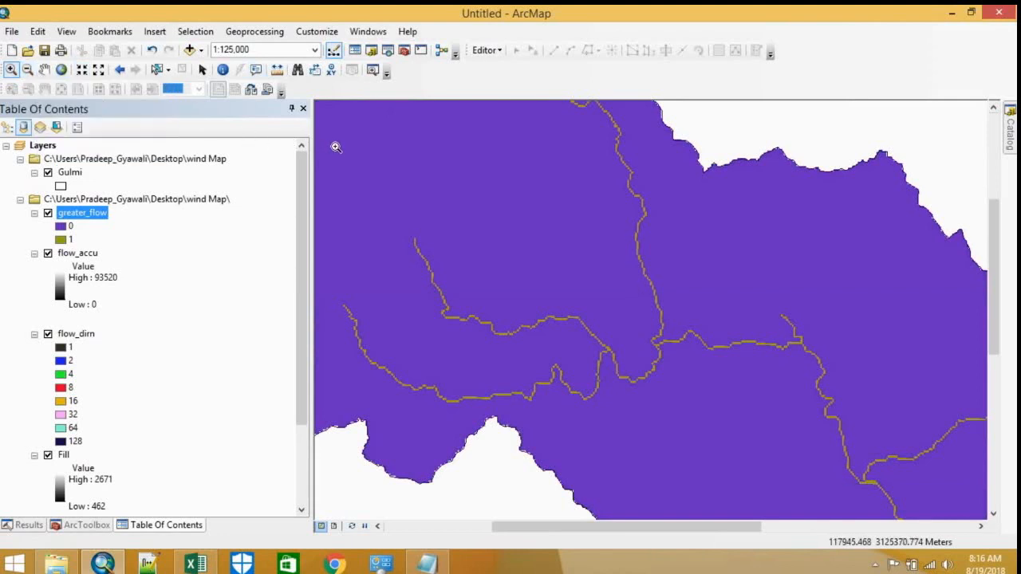
scroll(426, 338, "up", 2)
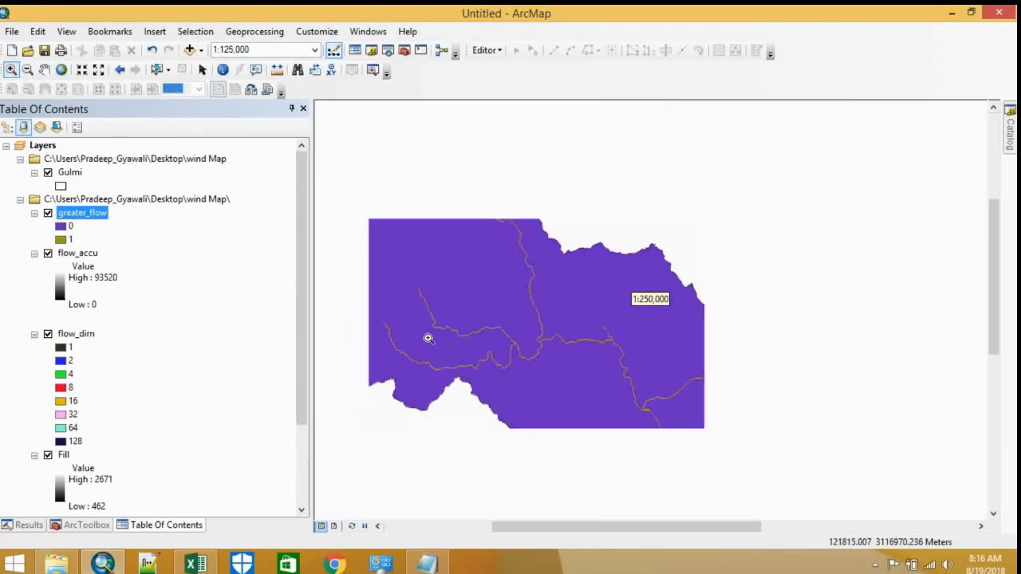
Step: Set up the Flow Length tool from the Hydrology tools with greater_flow as the input flow direction raster
scroll(471, 305, "up", 3)
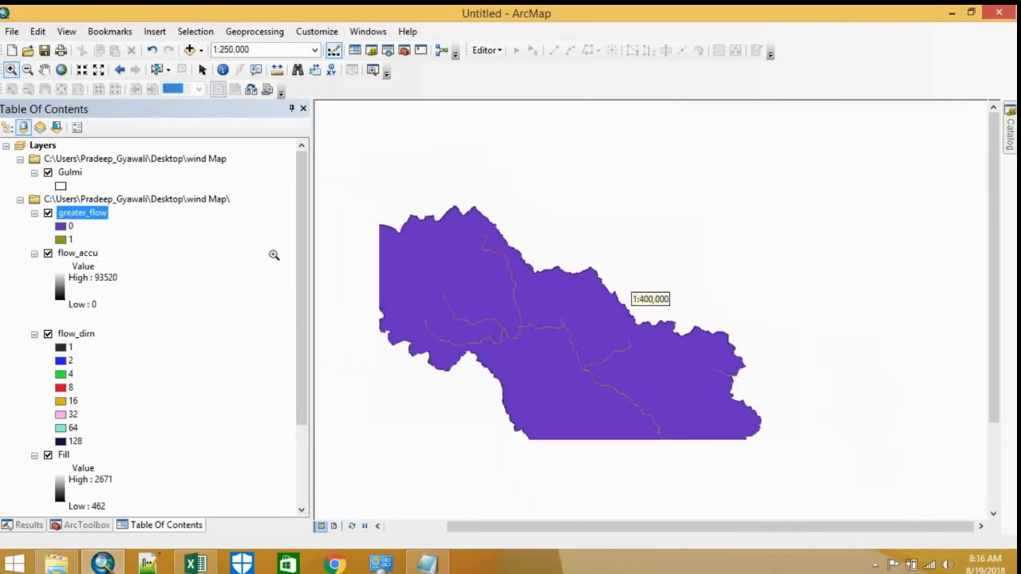
left_click(88, 525)
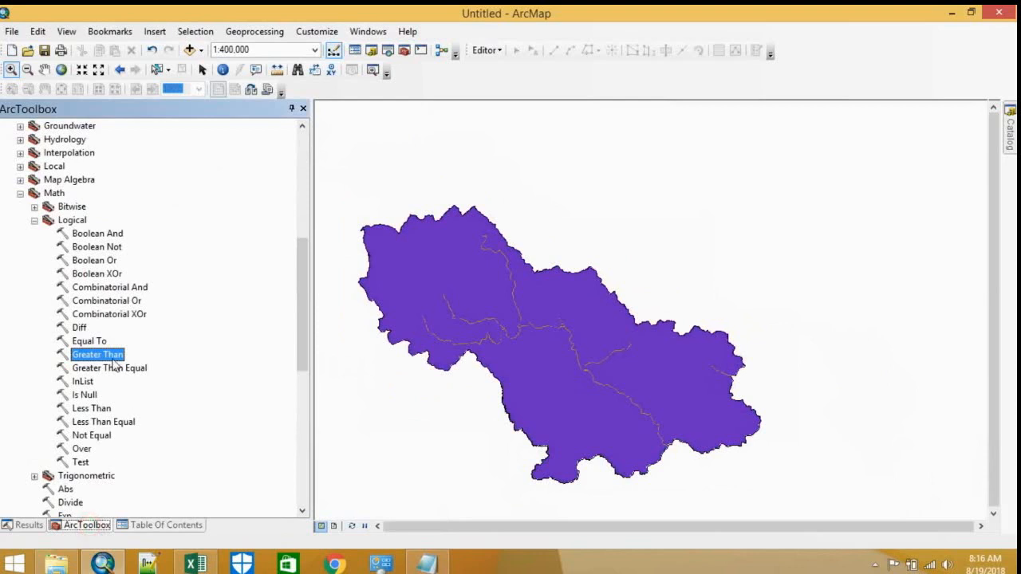
left_click(34, 220)
left_click(19, 165)
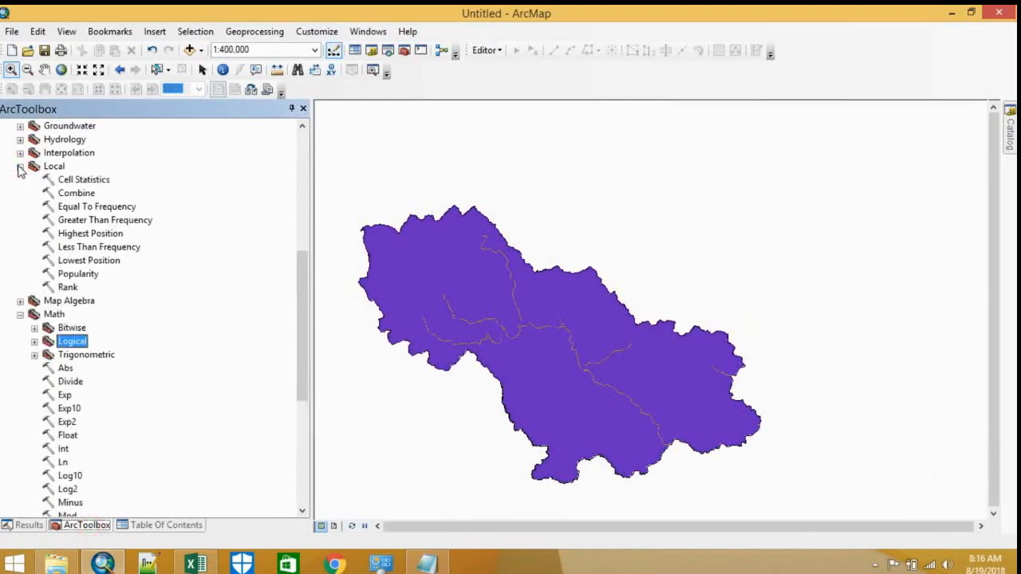
left_click(20, 166)
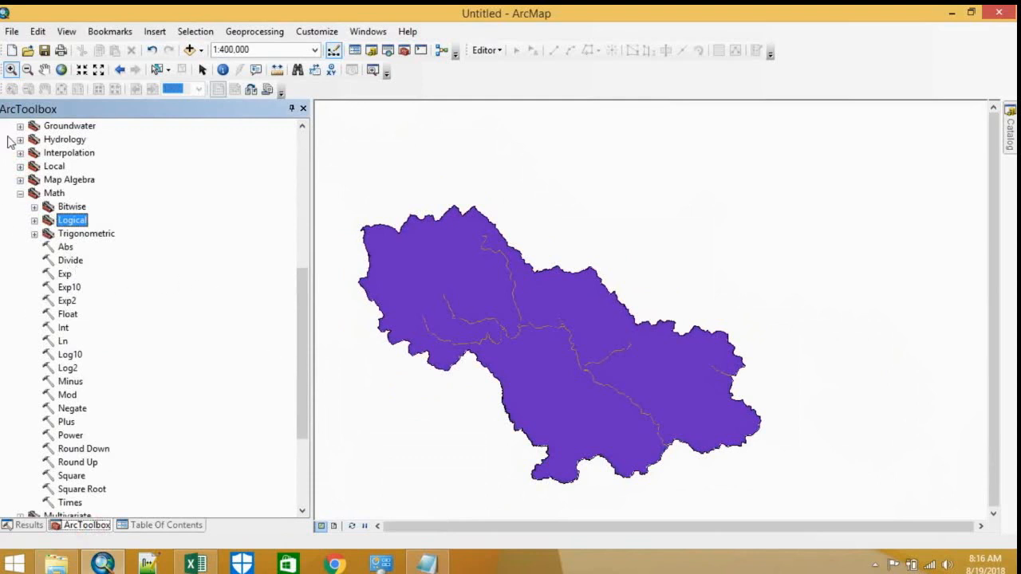
left_click(20, 140)
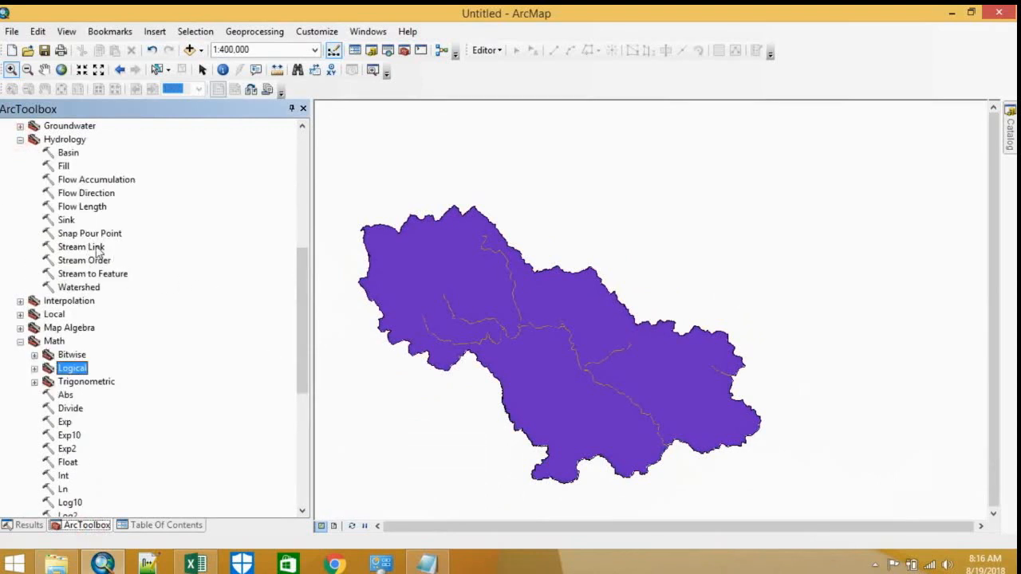
left_click(67, 206)
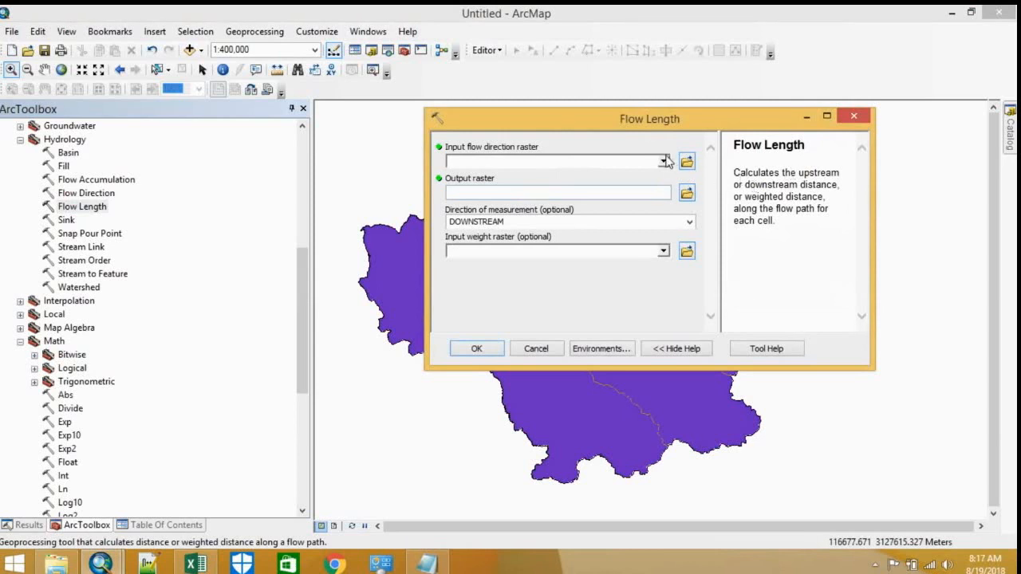
left_click(664, 161)
left_click(505, 178)
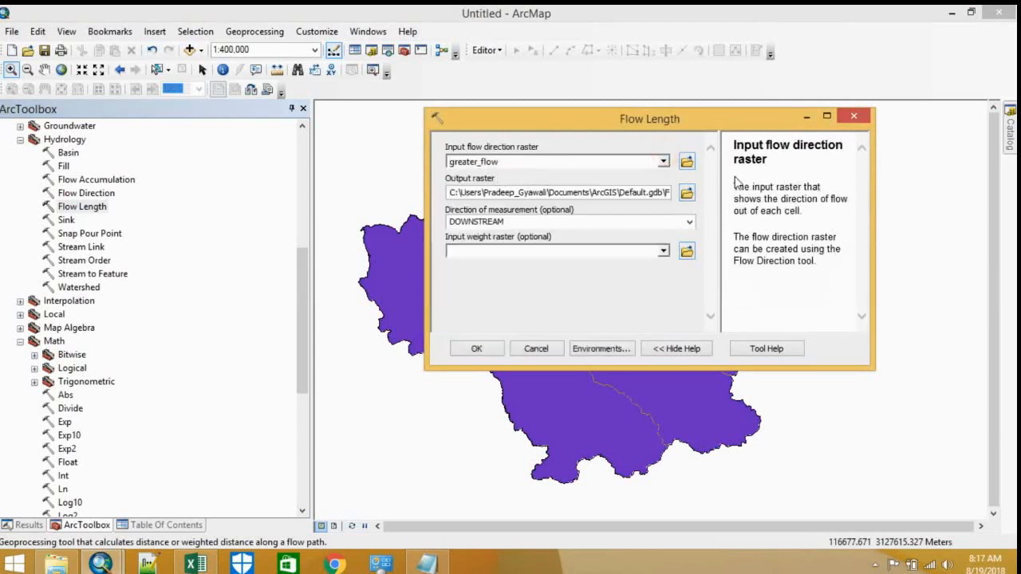
Step: Name the output raster flow_length in the wind Map folder and run the Flow Length tool with downstream measurement
left_click_drag(735, 183, 802, 211)
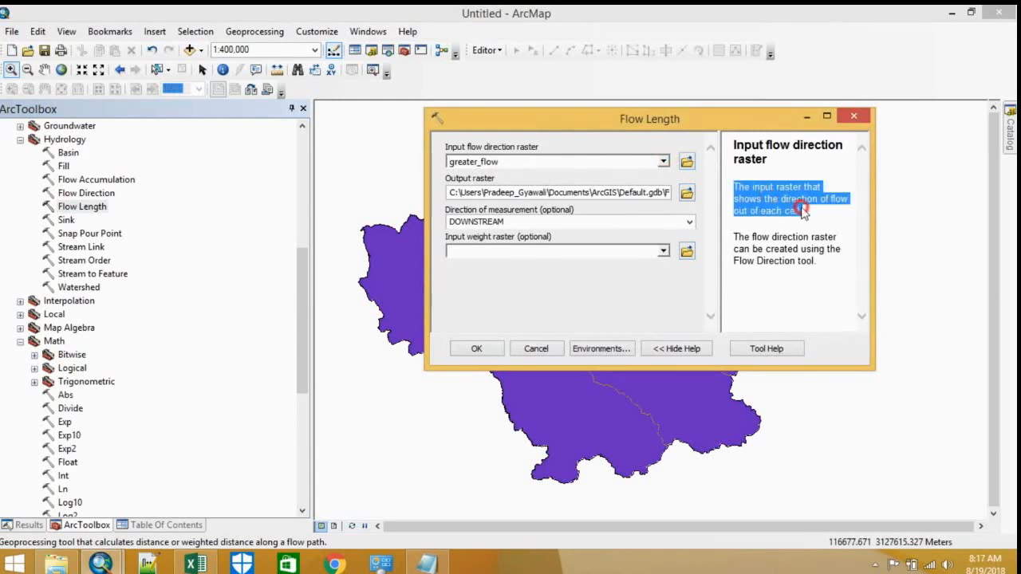
left_click(808, 219)
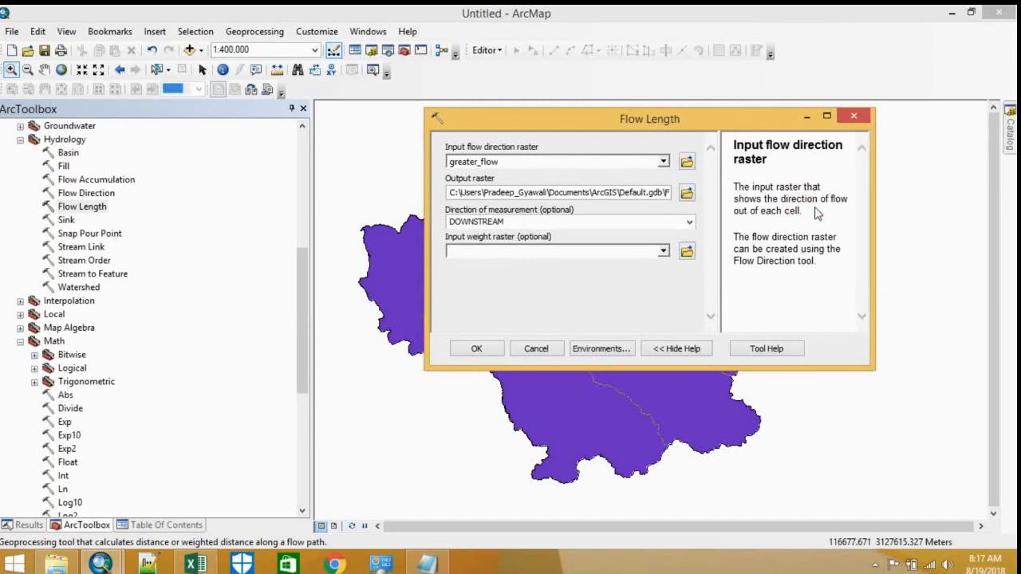
left_click(688, 191)
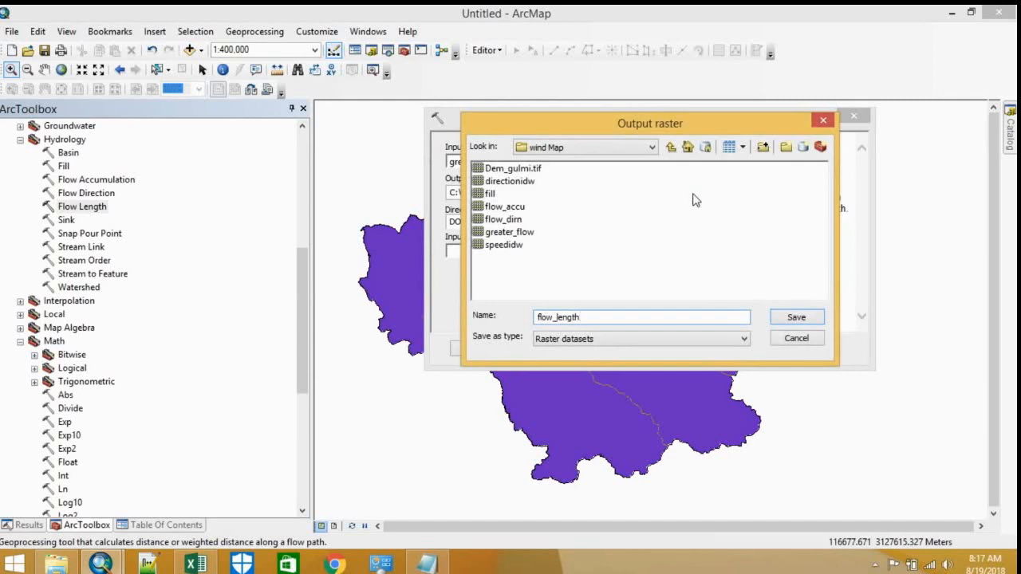
left_click(813, 320)
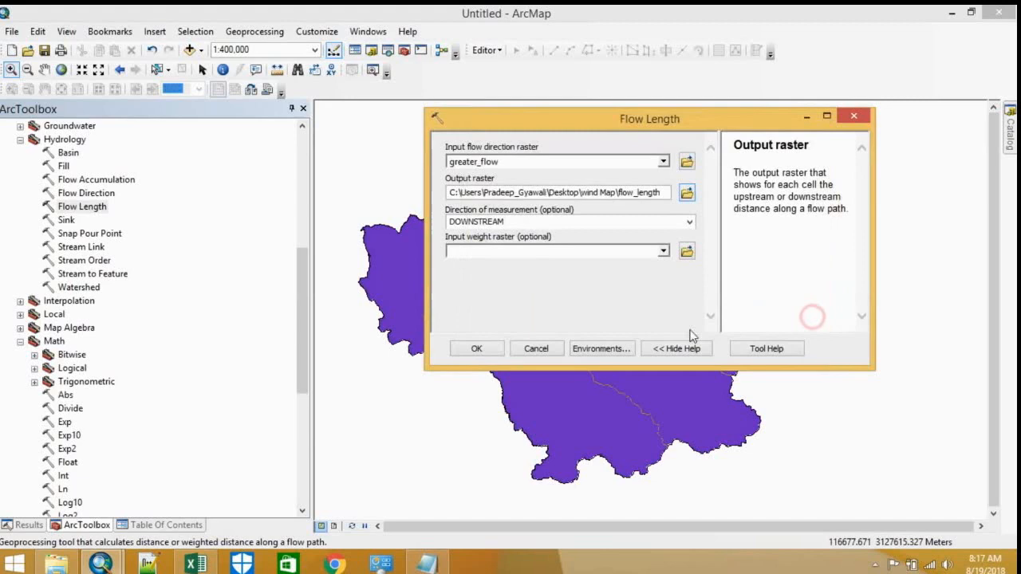
left_click(480, 347)
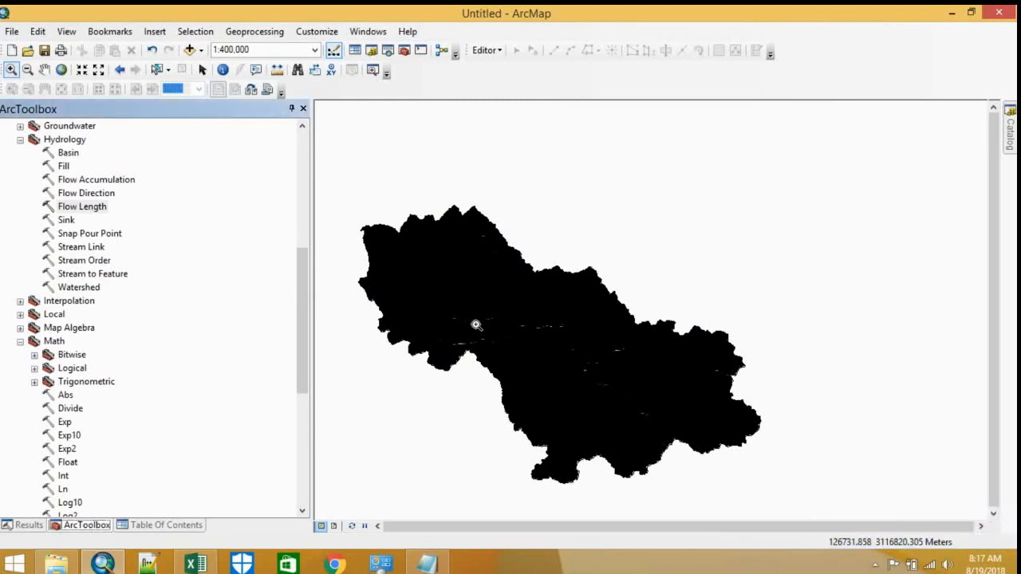
Step: Examine the flow_length raster along the stream paths in the central and southeastern parts of the district
left_click_drag(438, 297, 568, 374)
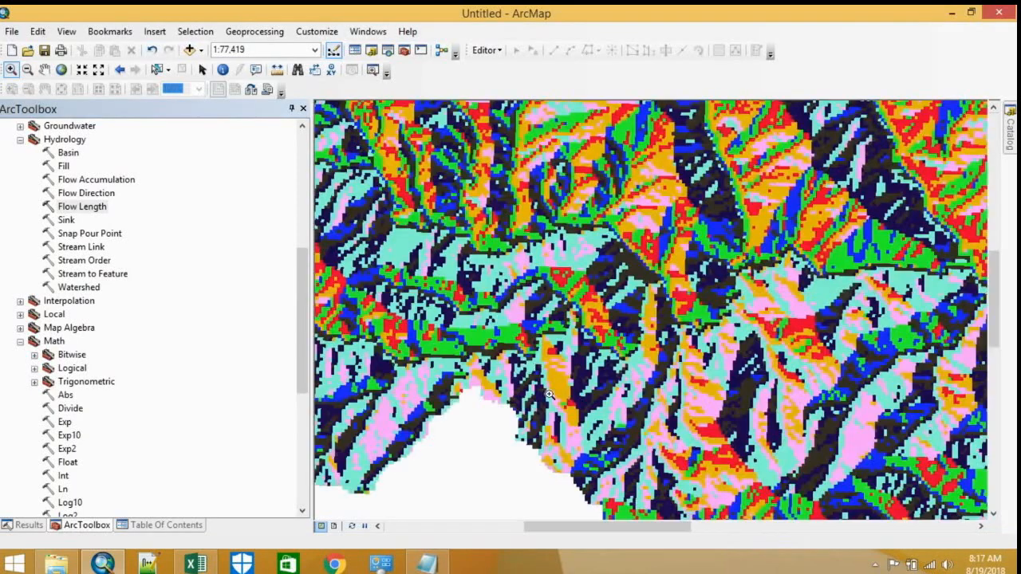
scroll(438, 288, "down", 1)
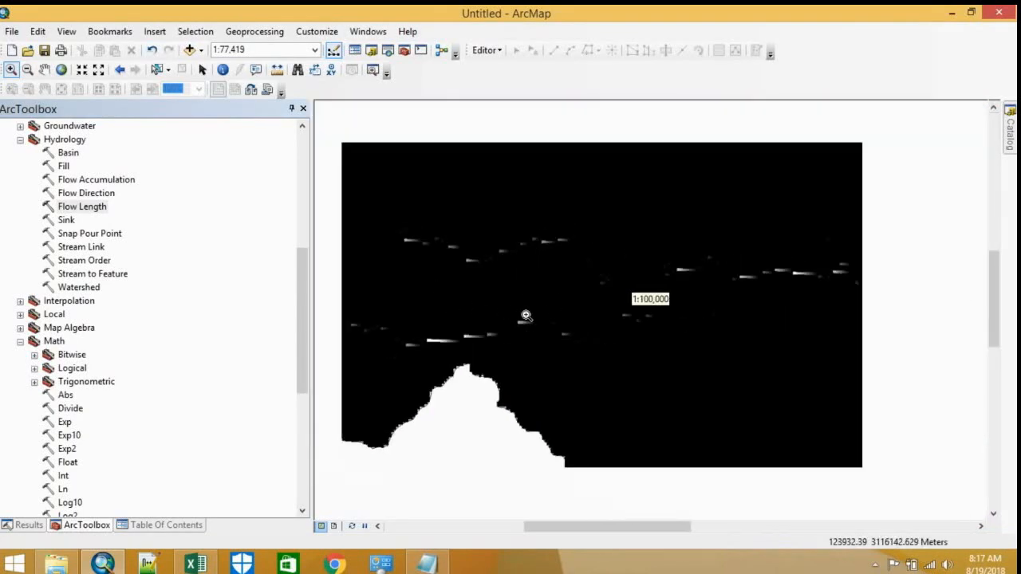
scroll(527, 325, "down", 3)
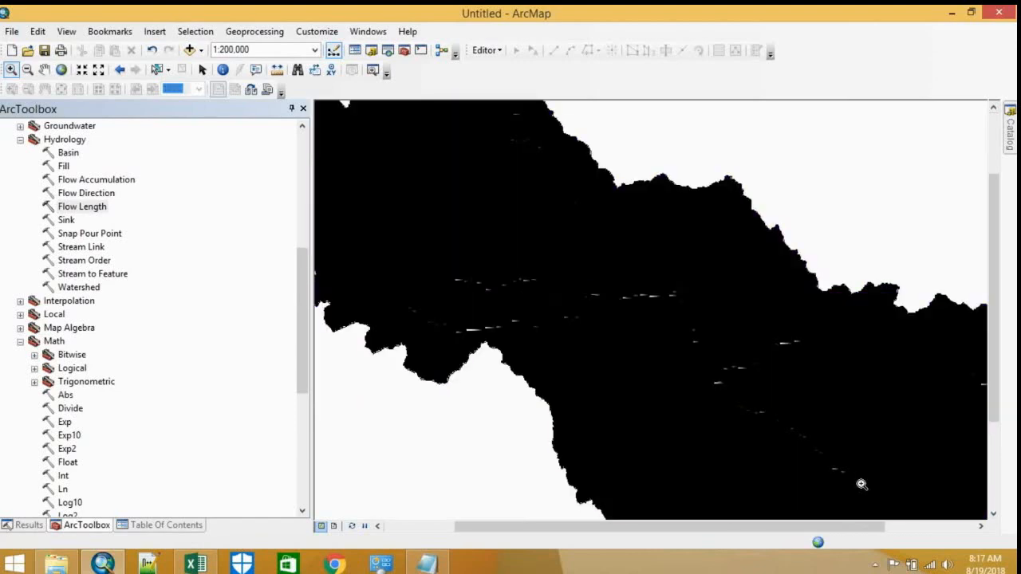
scroll(741, 386, "down", 2)
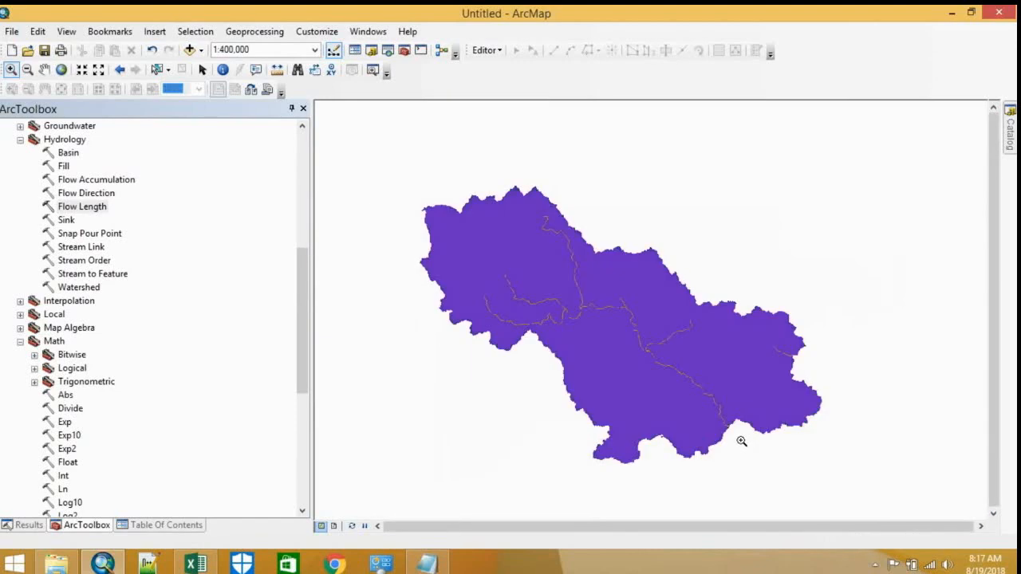
scroll(649, 319, "up", 3)
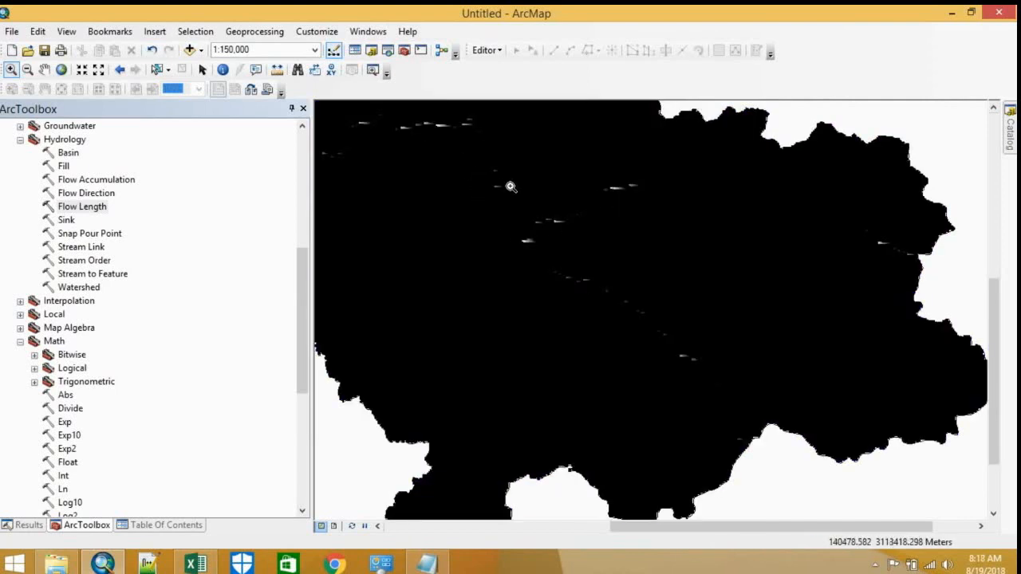
scroll(492, 239, "down", 2)
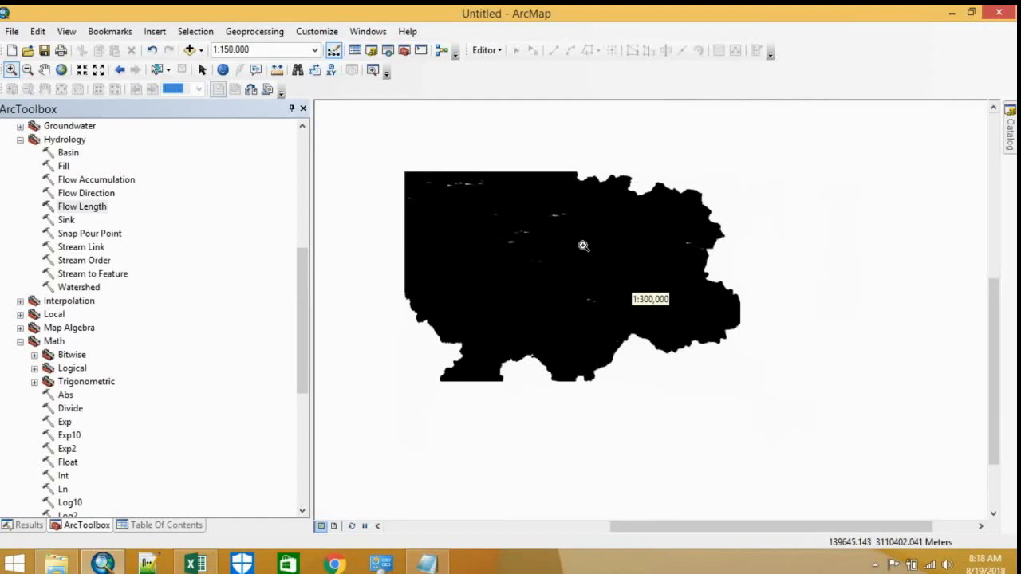
scroll(643, 387, "down", 2)
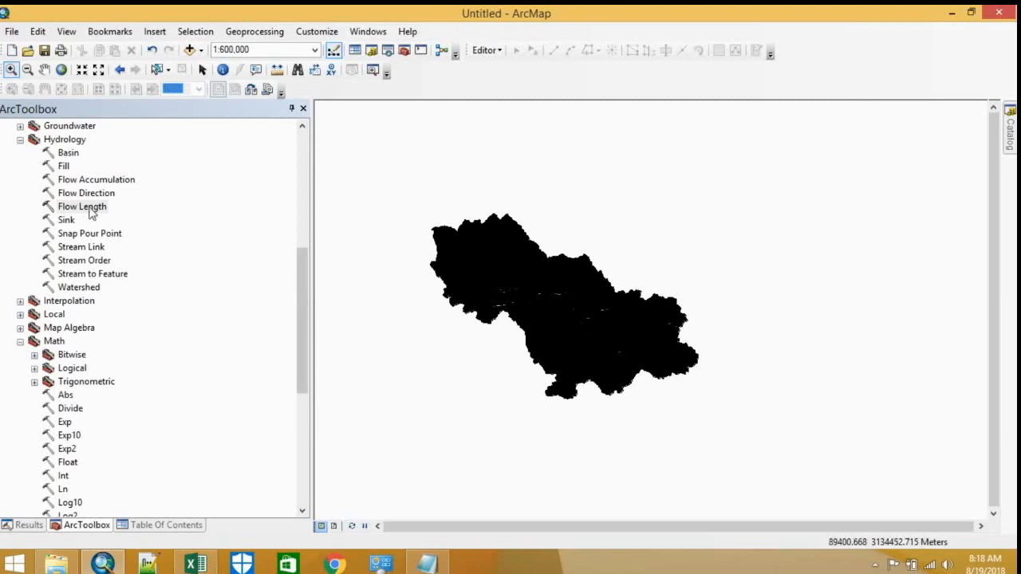
Step: Set up the Stream Link tool with greater_flow as the input stream raster and flow_dirn as the input flow direction raster
double_click(76, 248)
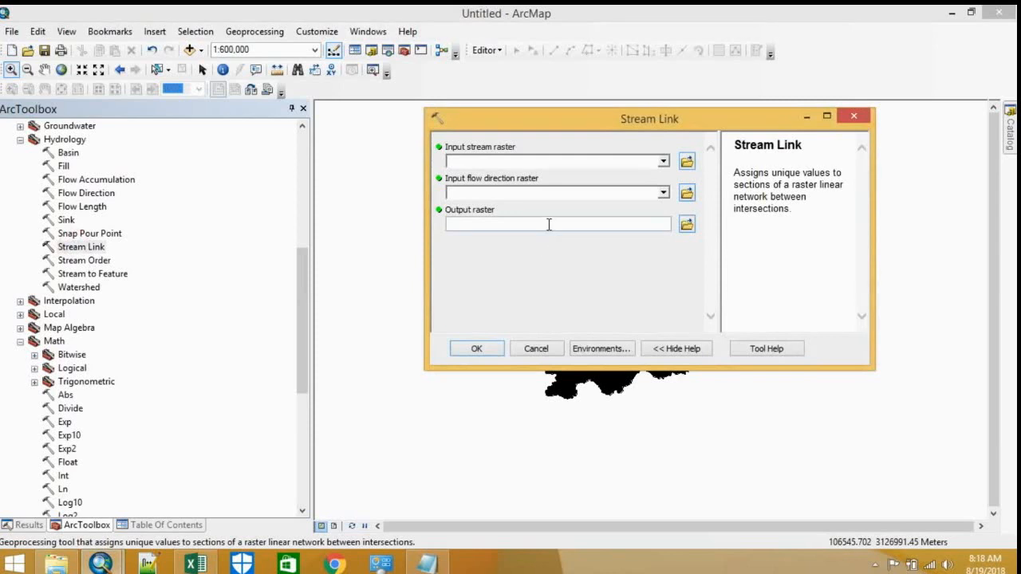
left_click(662, 162)
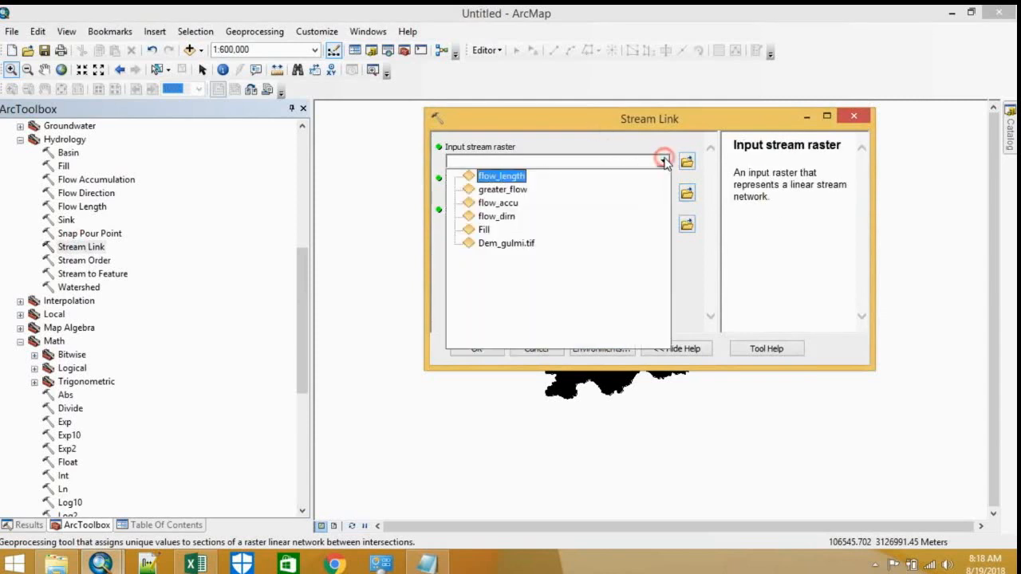
left_click(498, 194)
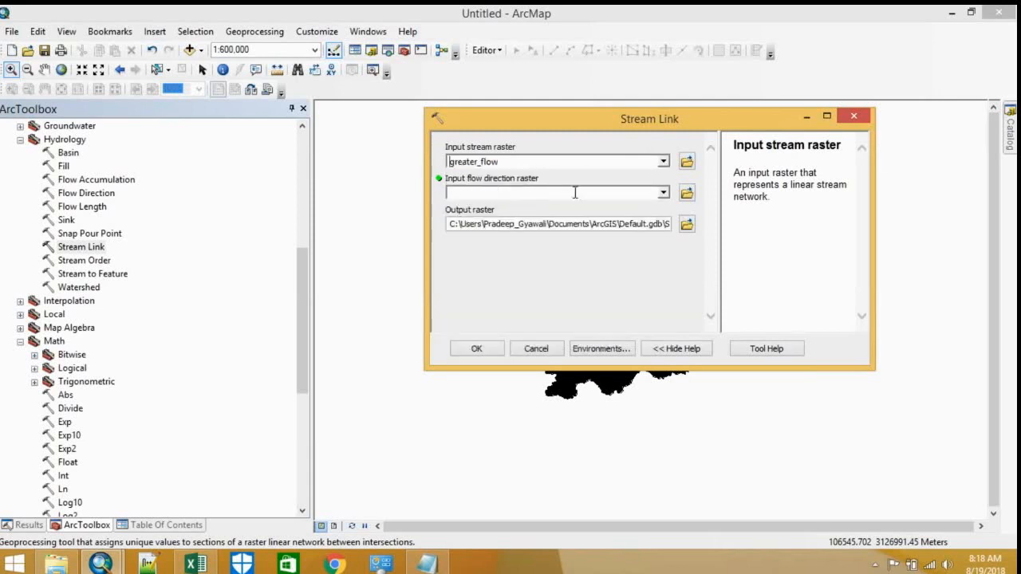
left_click(663, 193)
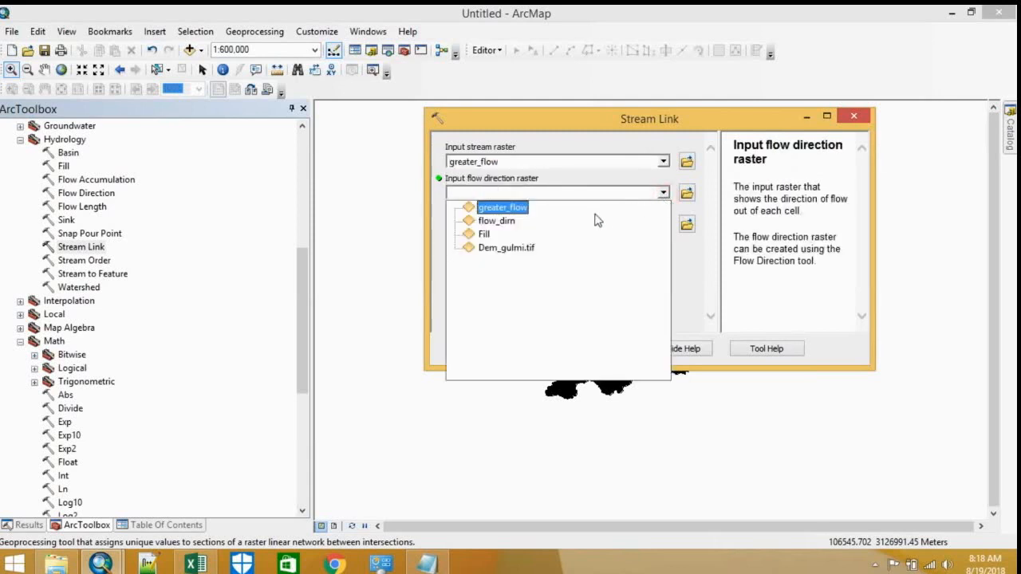
left_click(498, 221)
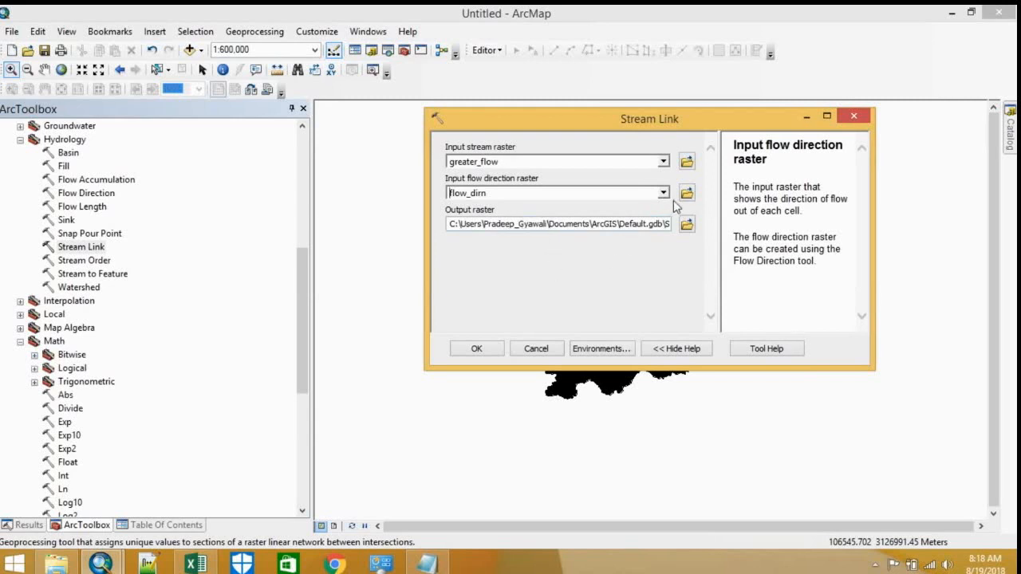
Step: Name the output raster steam_link in the wind Map folder and run the Stream Link tool
left_click(686, 224)
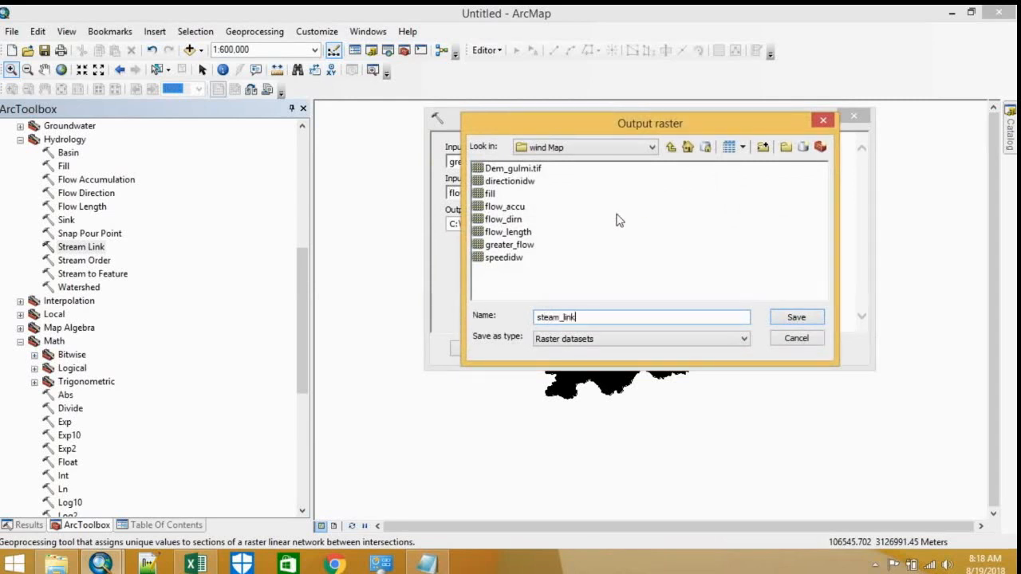
left_click(593, 130)
mouse_move(594, 134)
left_mouse_down()
mouse_move(613, 109)
mouse_move(651, 150)
mouse_move(773, 73)
mouse_move(668, 98)
mouse_move(596, 150)
left_mouse_up()
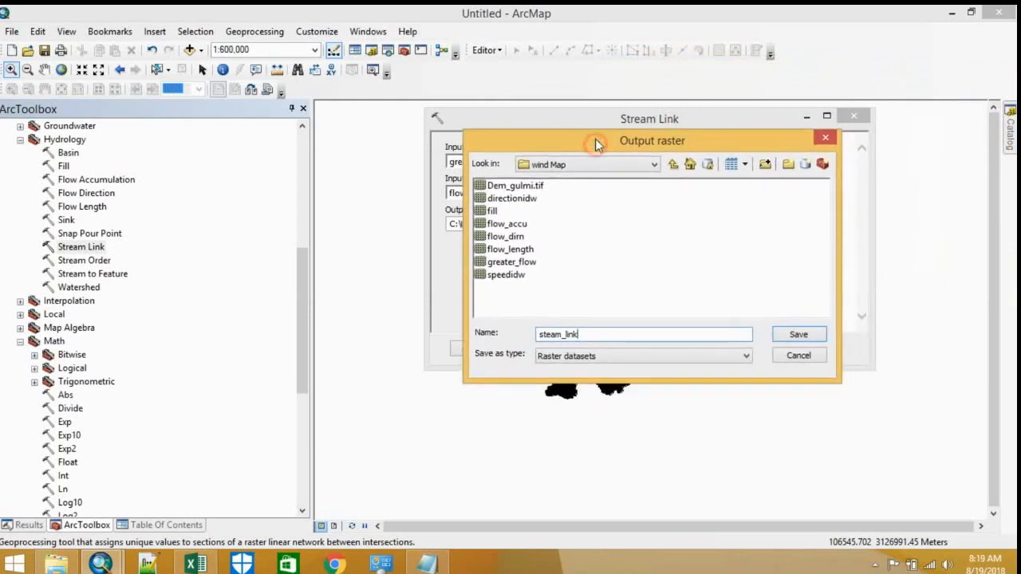
left_click(817, 337)
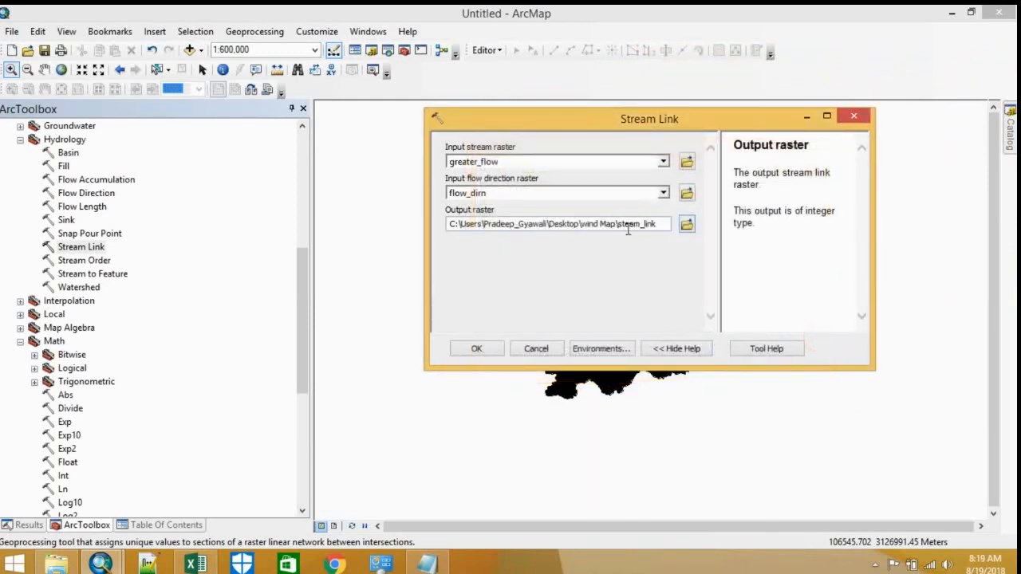
left_click_drag(733, 171, 803, 242)
left_click(774, 228)
left_click(477, 349)
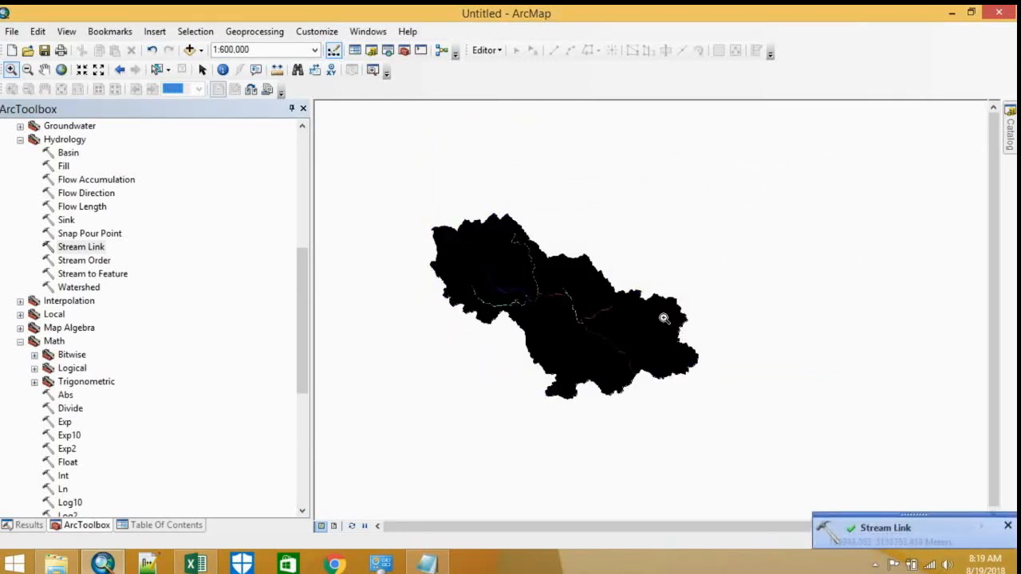
Step: Examine the steam_link raster's stream segments on the map and its unique values and cell counts in the layer symbology
left_click(198, 526)
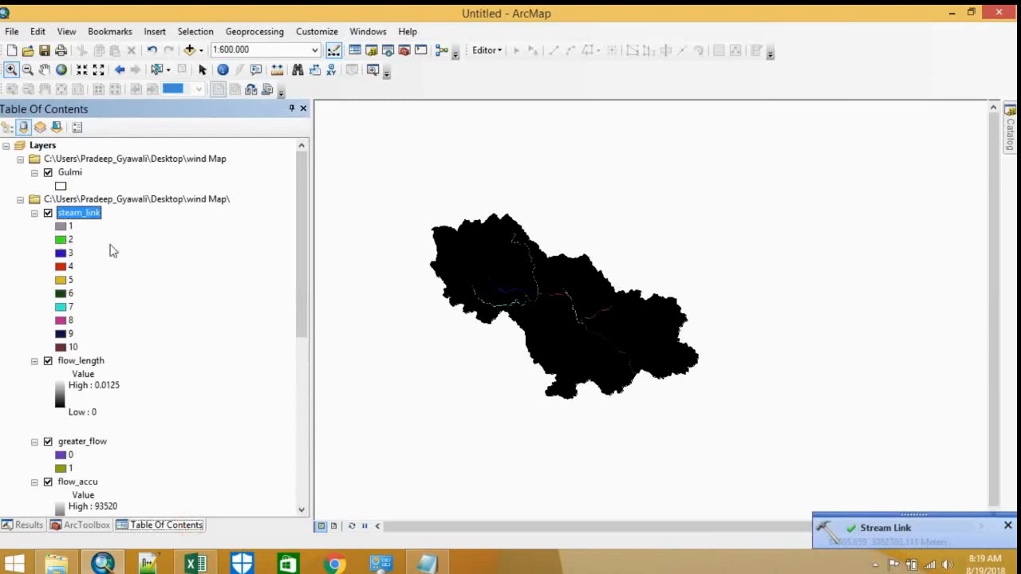
scroll(506, 300, "up", 4)
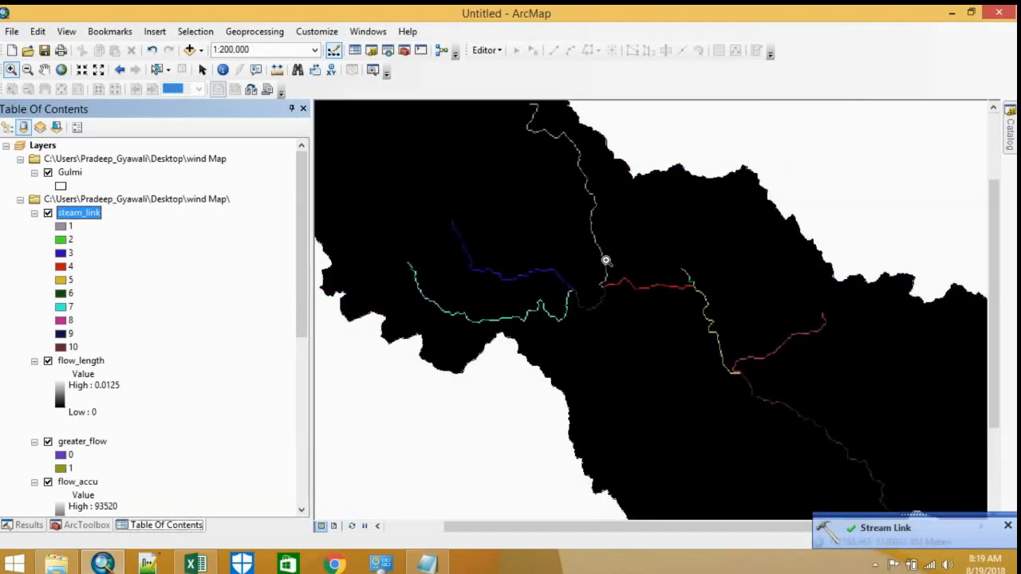
scroll(553, 282, "down", 2)
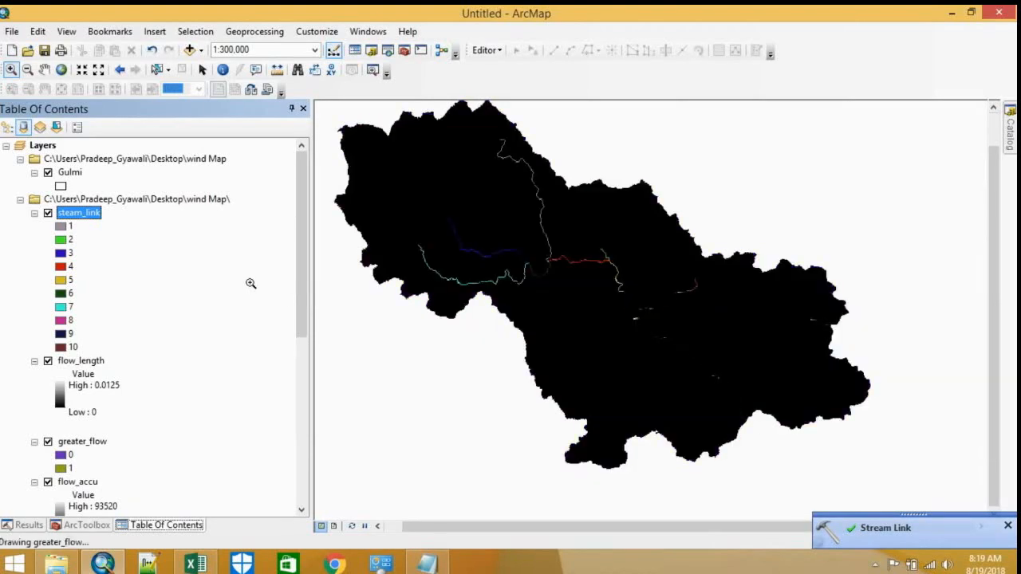
right_click(83, 213)
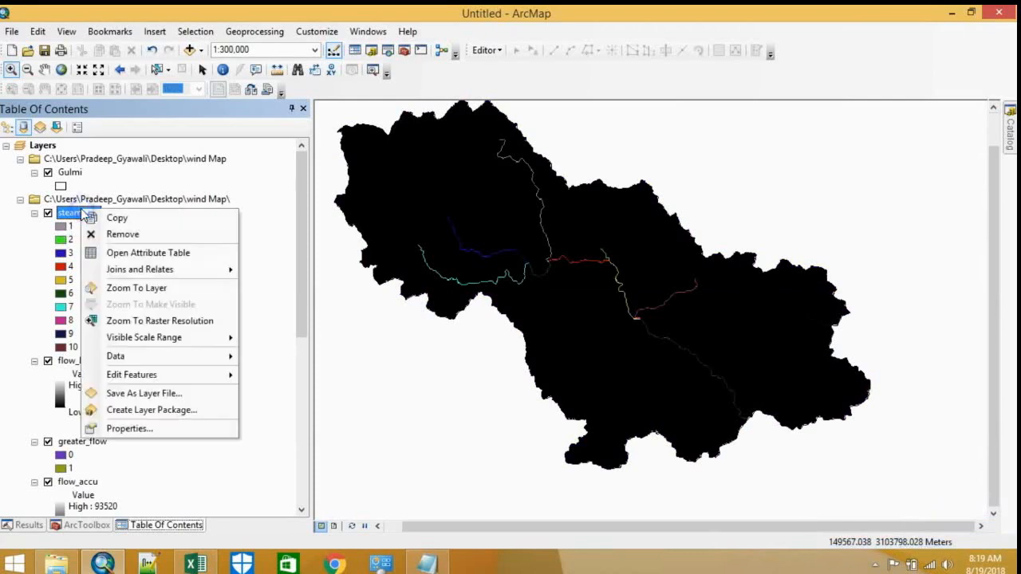
left_click(123, 429)
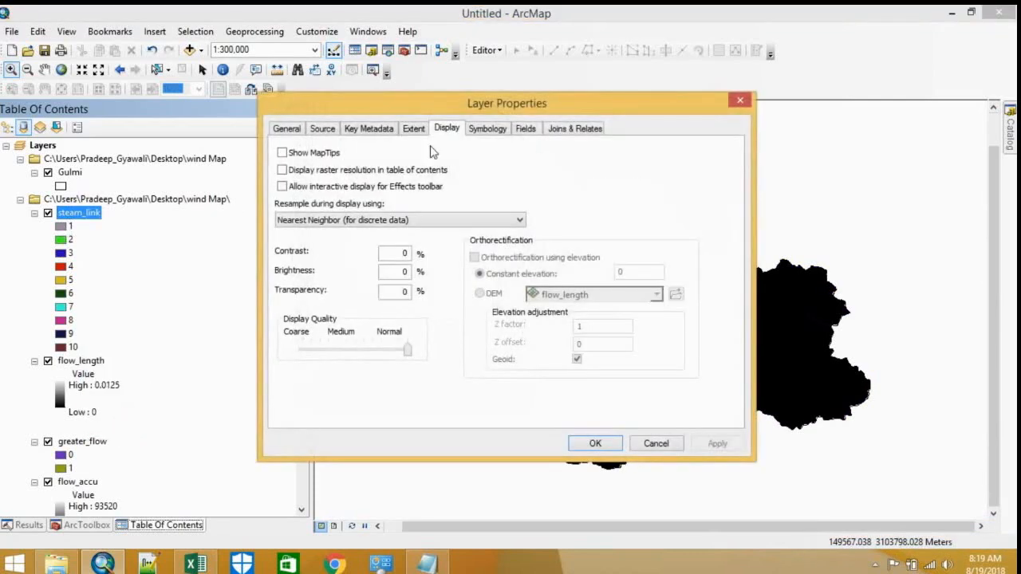
left_click(487, 130)
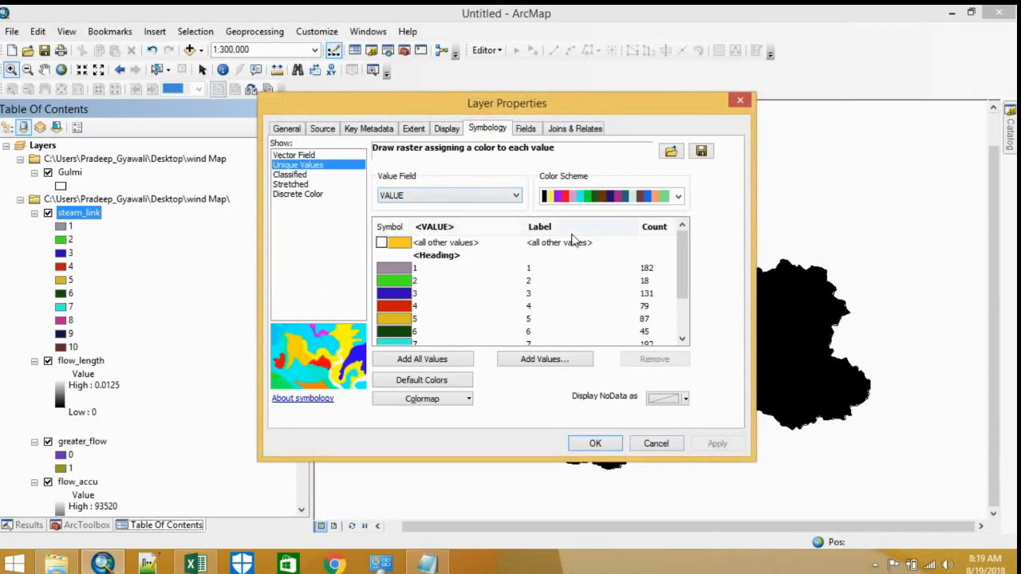
left_click_drag(683, 249, 683, 318)
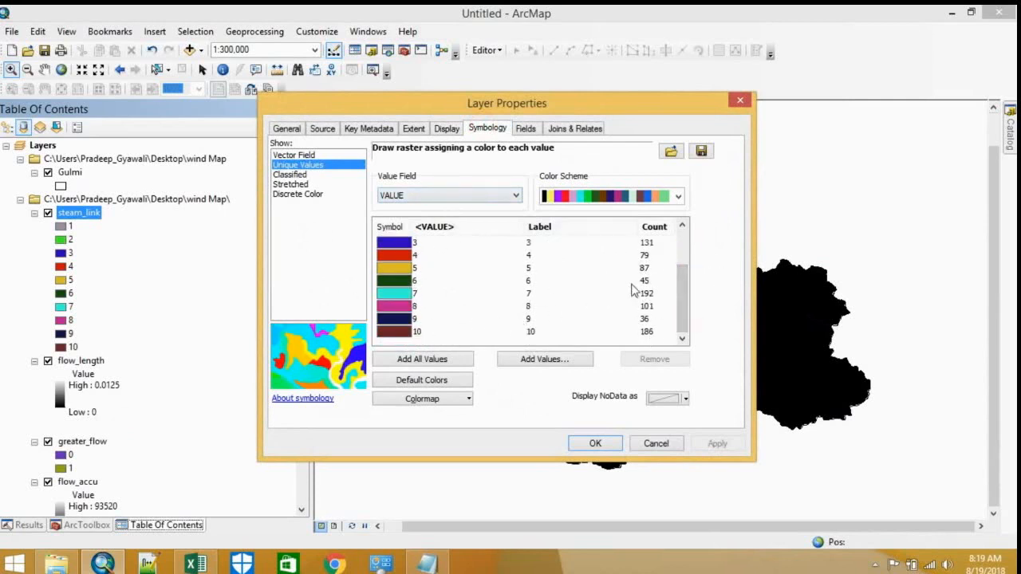
left_click_drag(683, 304, 680, 216)
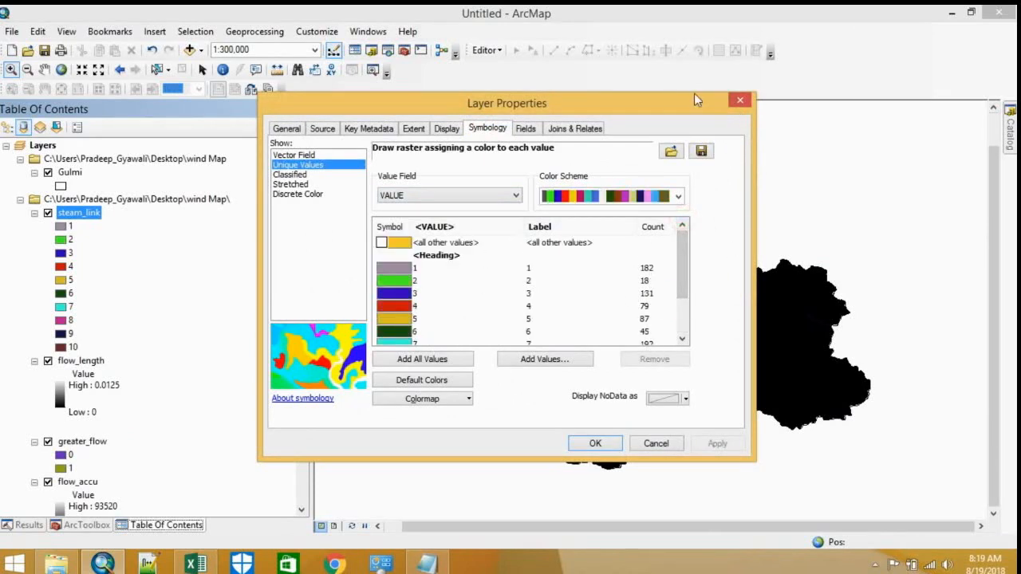
left_click(741, 100)
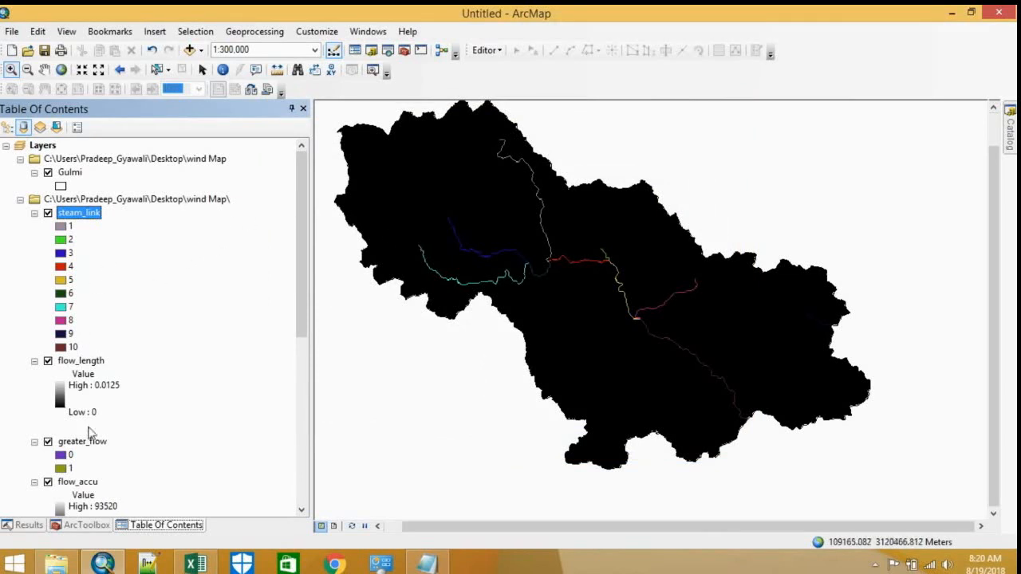
Step: Set up the Stream Order tool with steam_link as the input stream raster and flow_dirn as the input flow direction raster
left_click(84, 526)
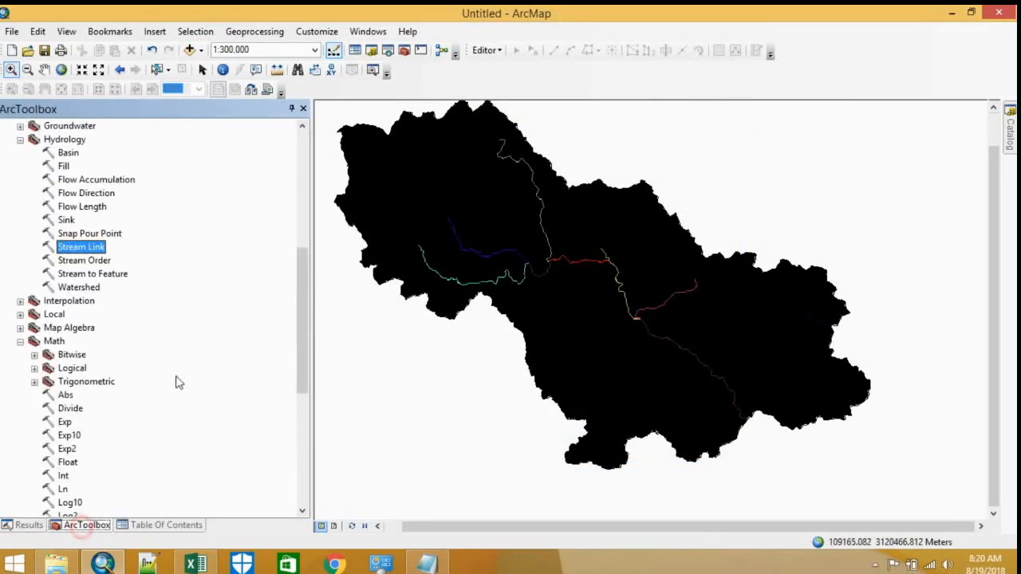
double_click(89, 261)
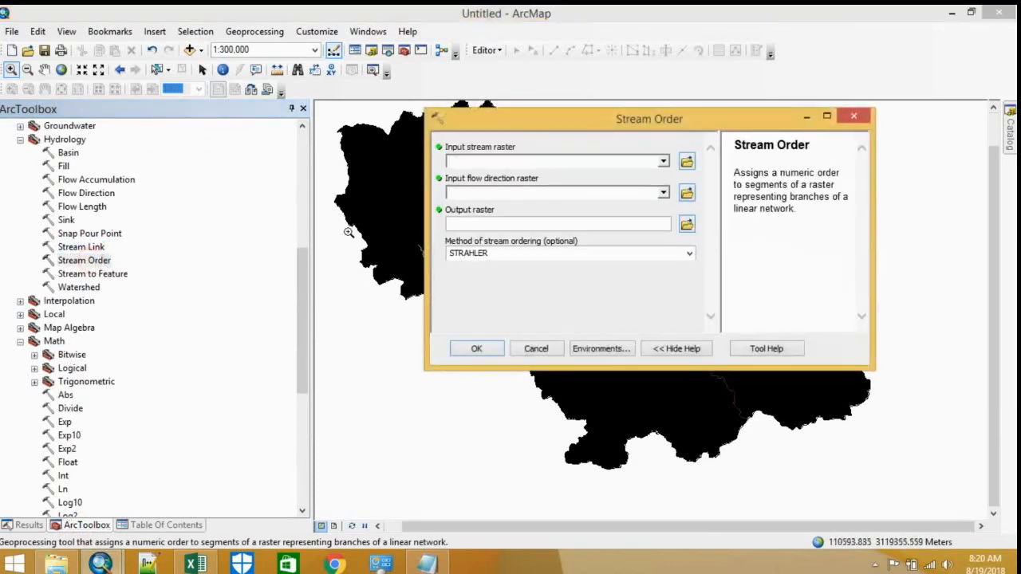
left_click(663, 161)
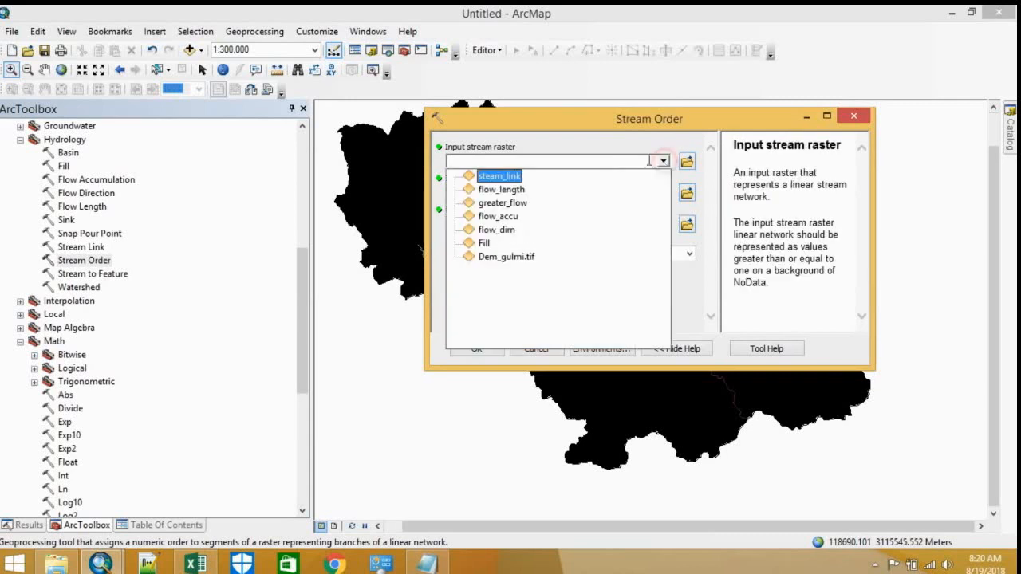
left_click(515, 179)
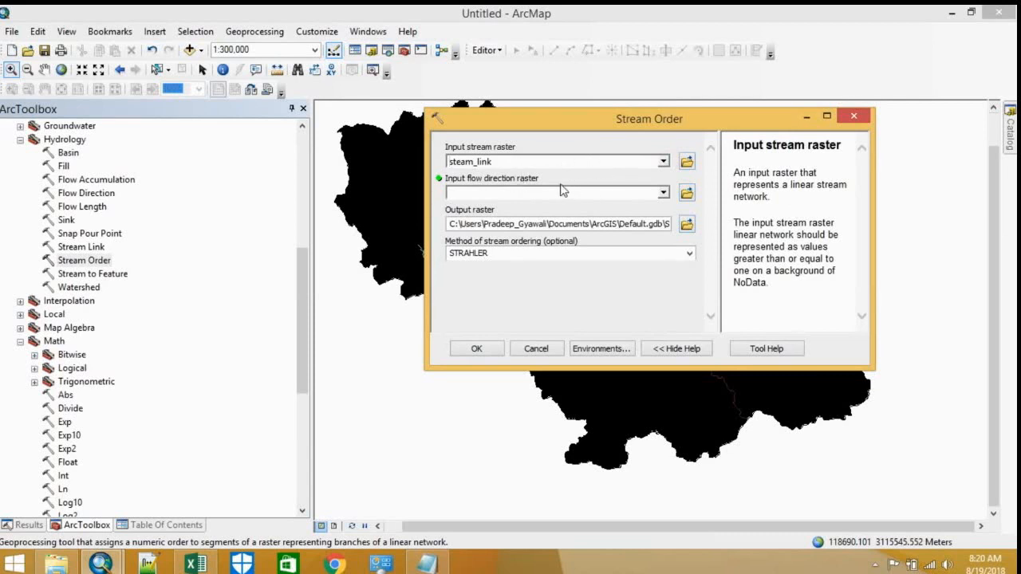
left_click(664, 193)
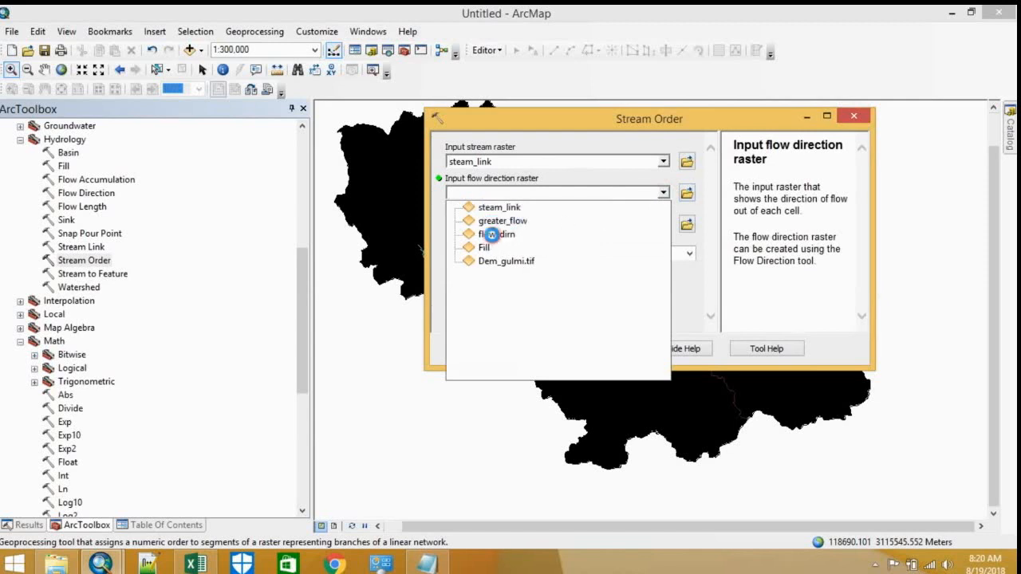
left_click(494, 235)
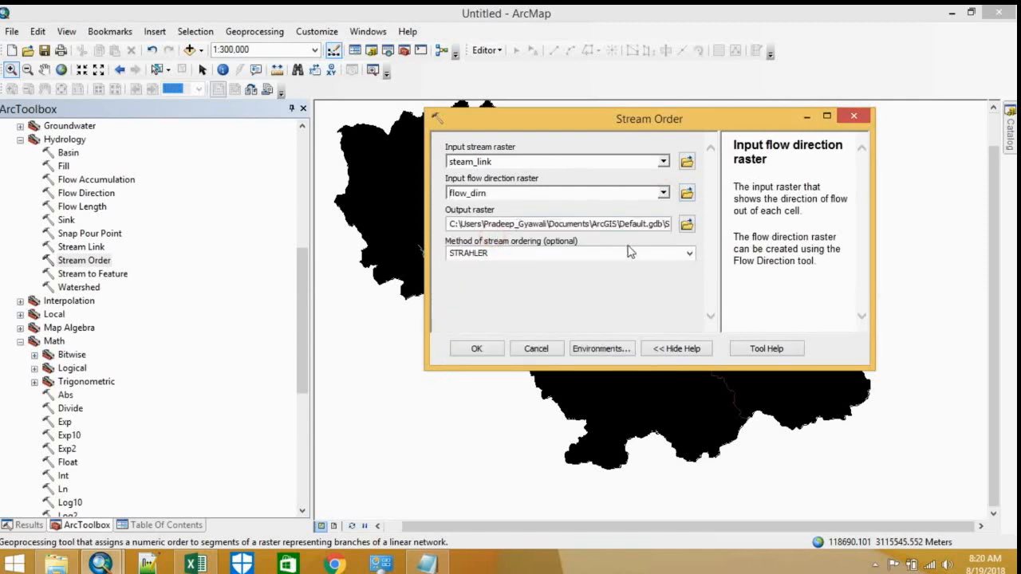
Step: Name the output raster stream_order in the wind Map folder and run the Stream Order tool with the Strahler method
left_click(686, 225)
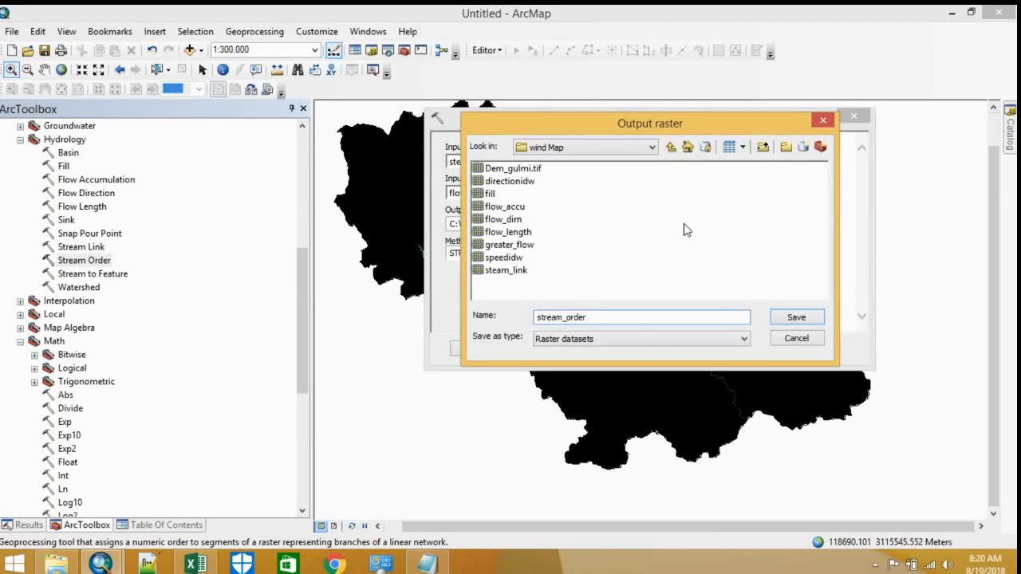
left_click(794, 318)
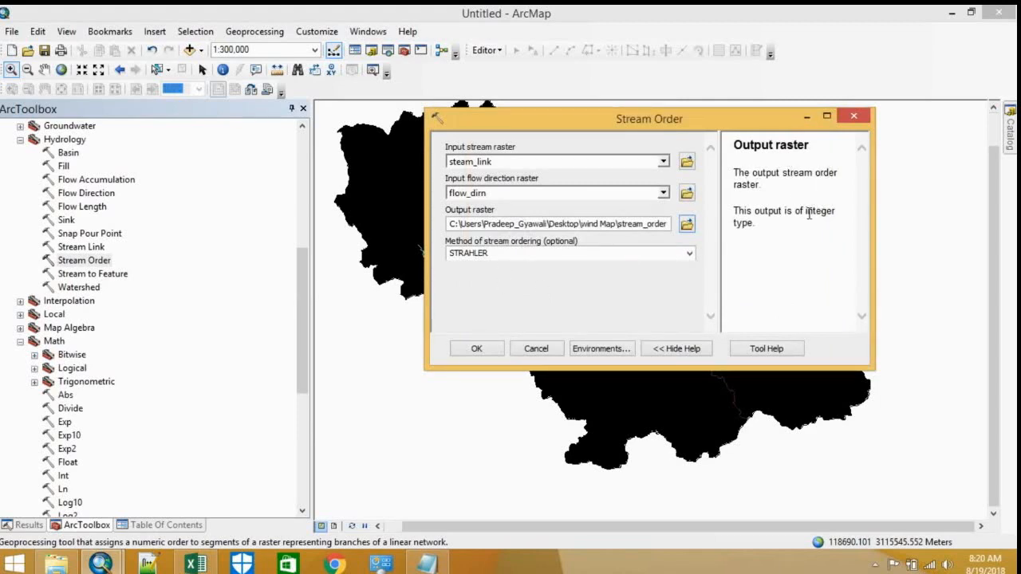
left_click(477, 350)
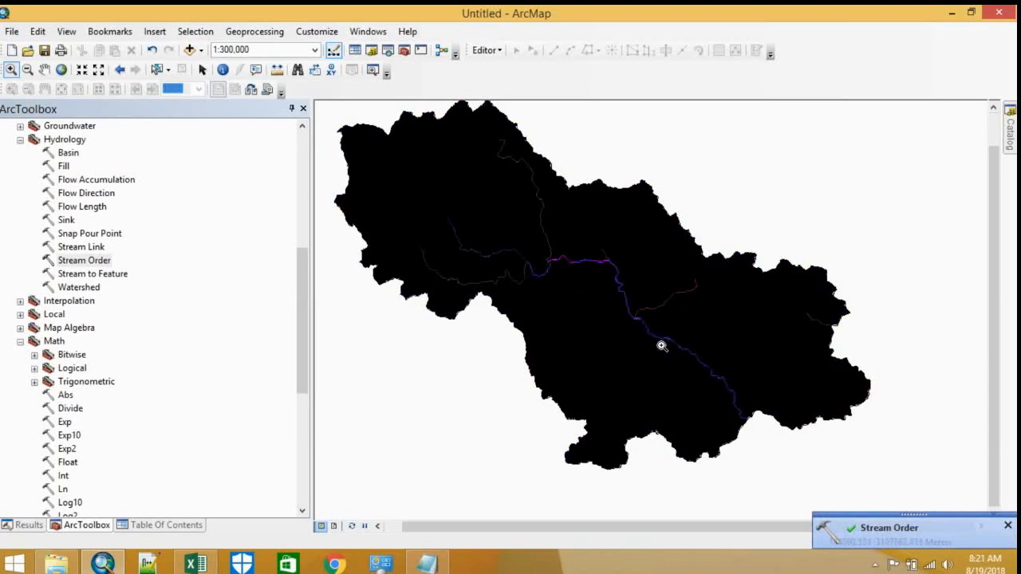
Step: Examine the stream_order raster's first- and second-order streams across the central and southeastern parts of the district
left_click(166, 525)
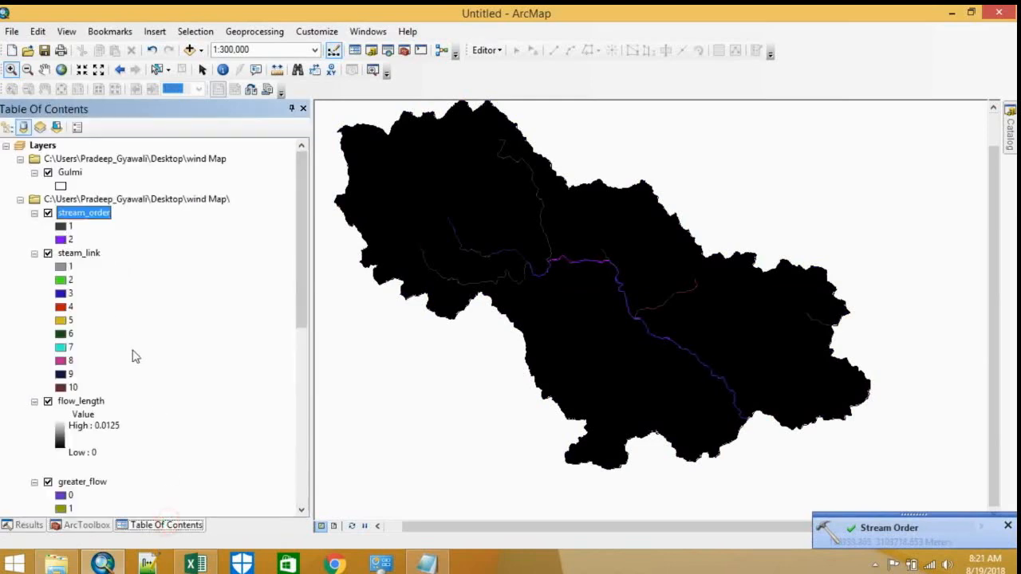
scroll(618, 279, "up", 2)
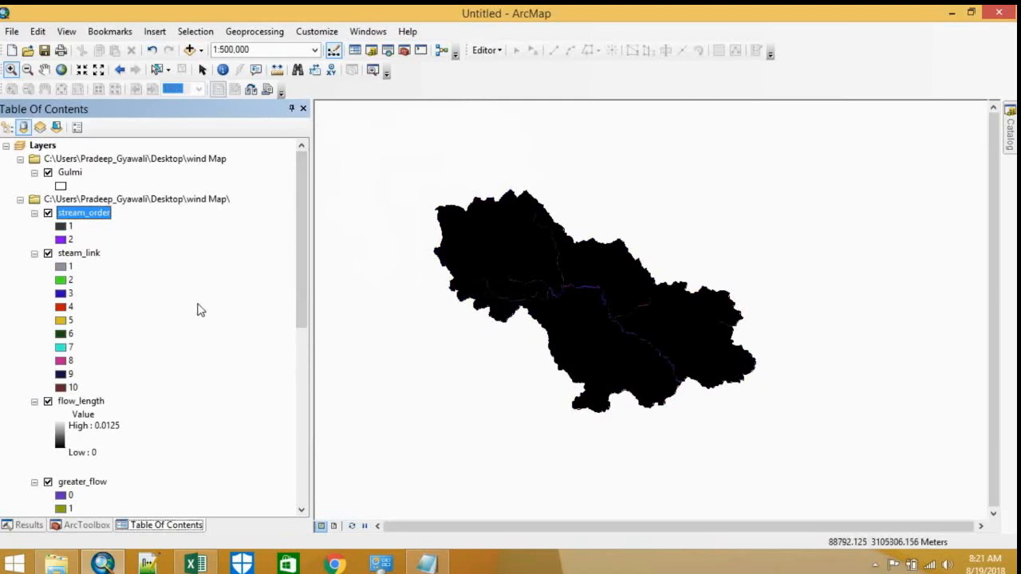
right_click(77, 398)
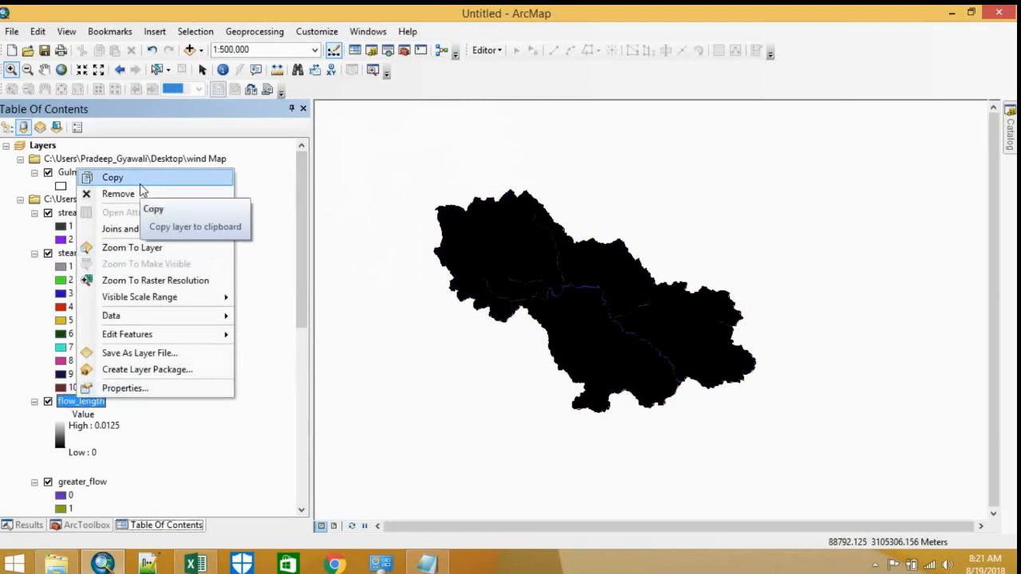
left_click(236, 156)
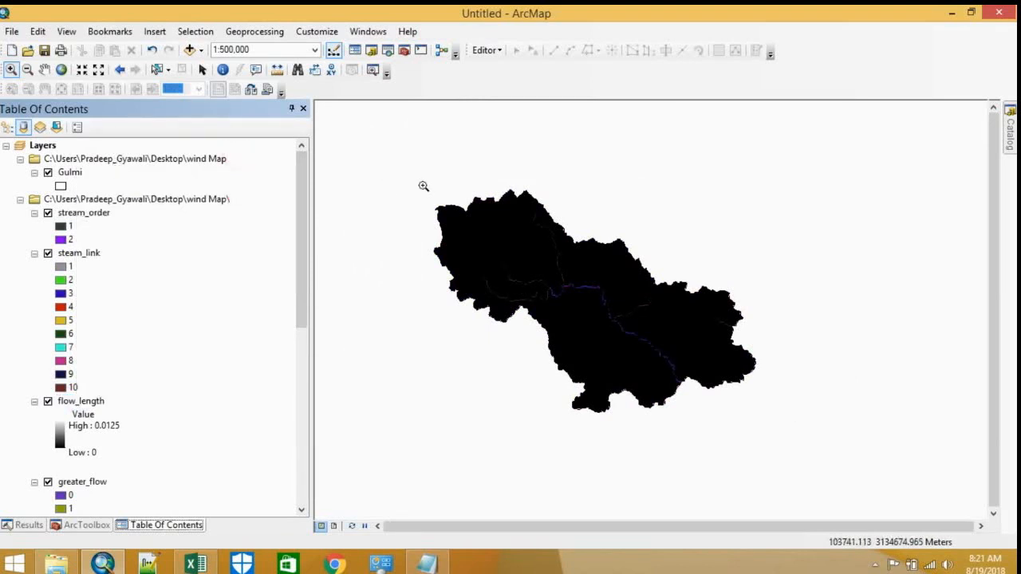
scroll(635, 308, "up", 3)
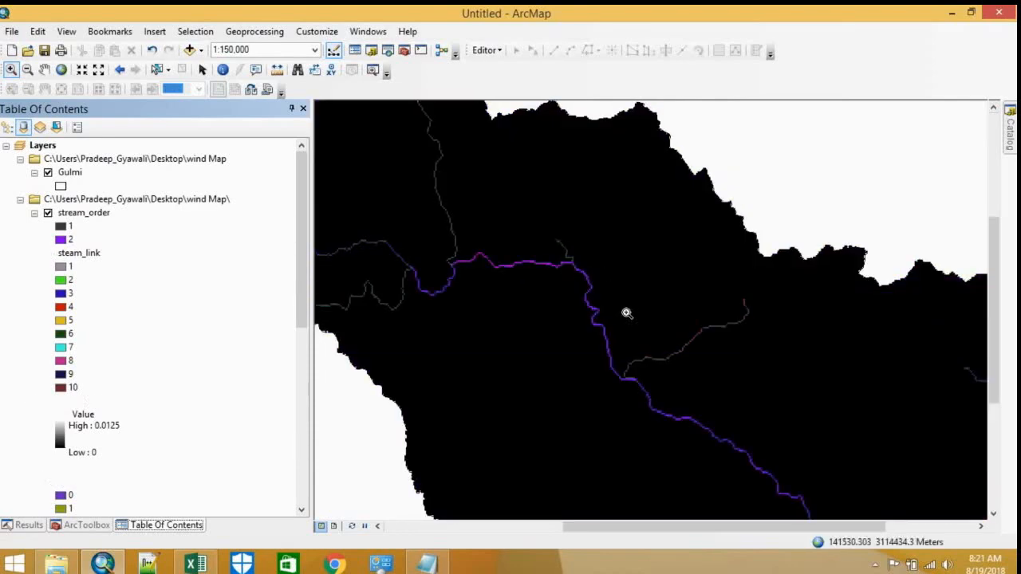
scroll(387, 209, "down", 1)
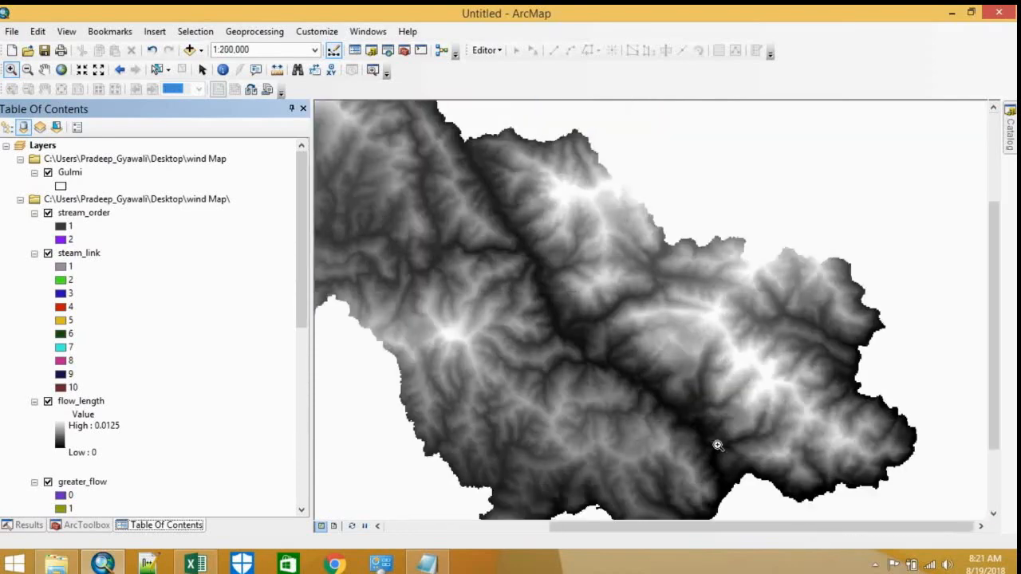
scroll(596, 343, "down", 1)
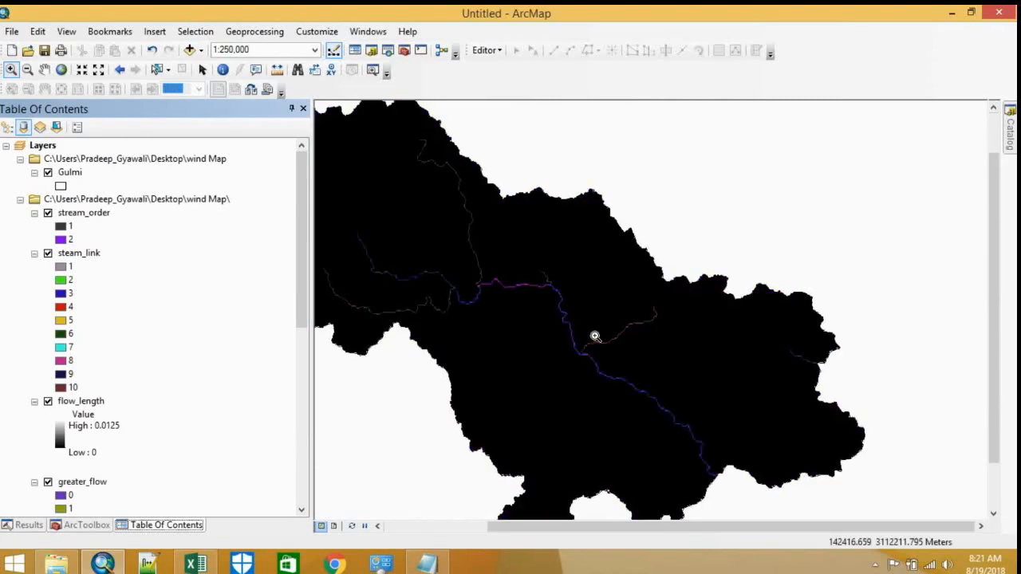
Step: Compare the stream_order raster with the steam_link raster beneath it and hide both layers
left_click(48, 214)
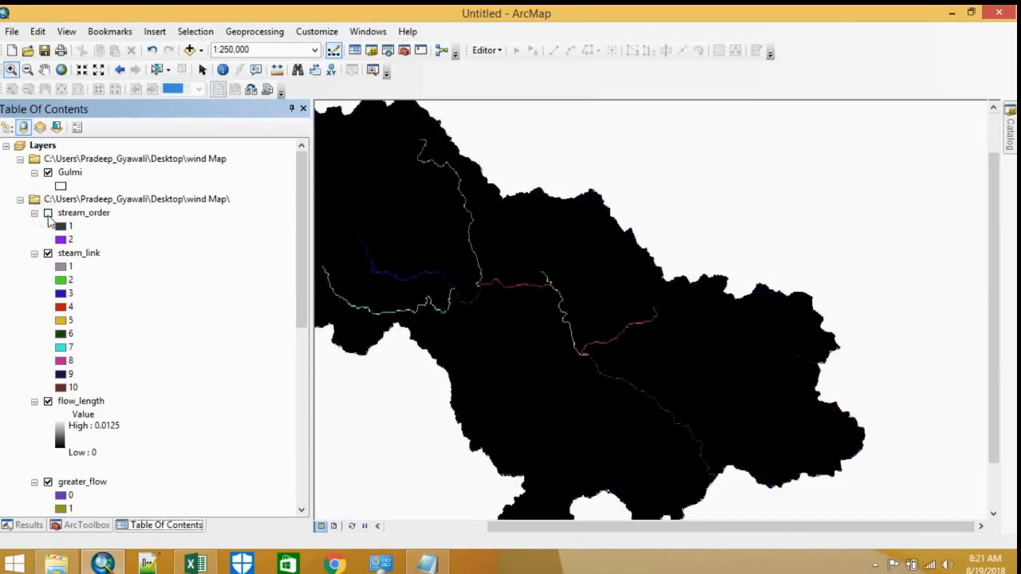
left_click(48, 214)
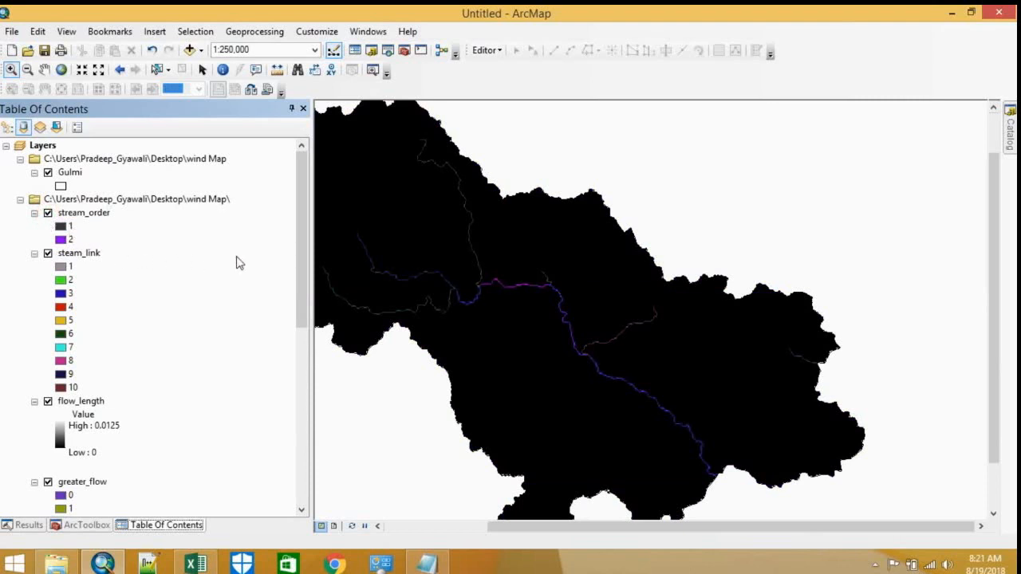
left_click(48, 253)
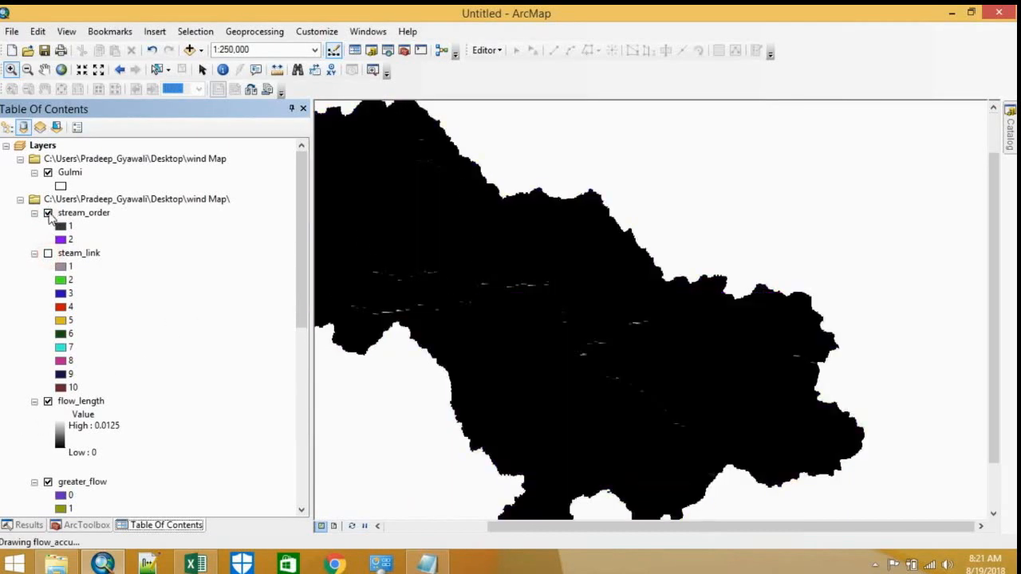
left_click(48, 213)
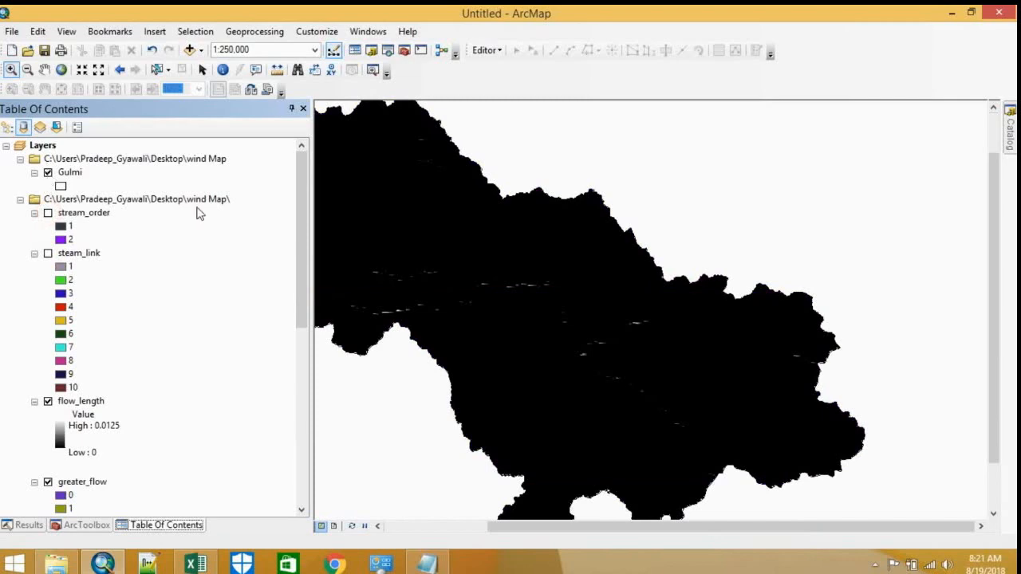
Step: Inspect the greater_flow, flow_accu and flow_dirn rasters by hiding the layers above each one, and restore flow_accu, greater_flow and flow_length
scroll(639, 331, "down", 1)
left_click(47, 401)
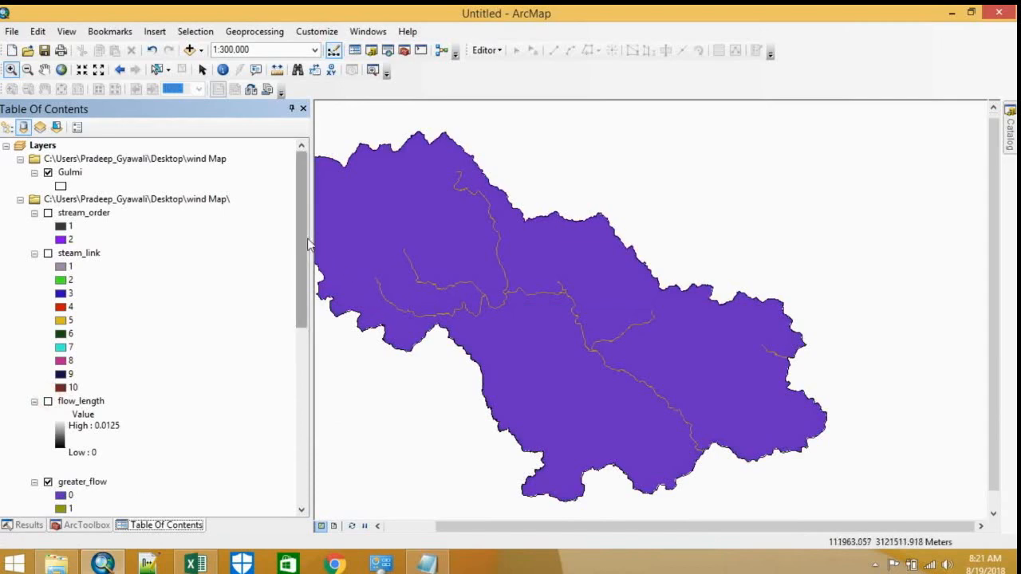
left_click_drag(309, 240, 309, 314)
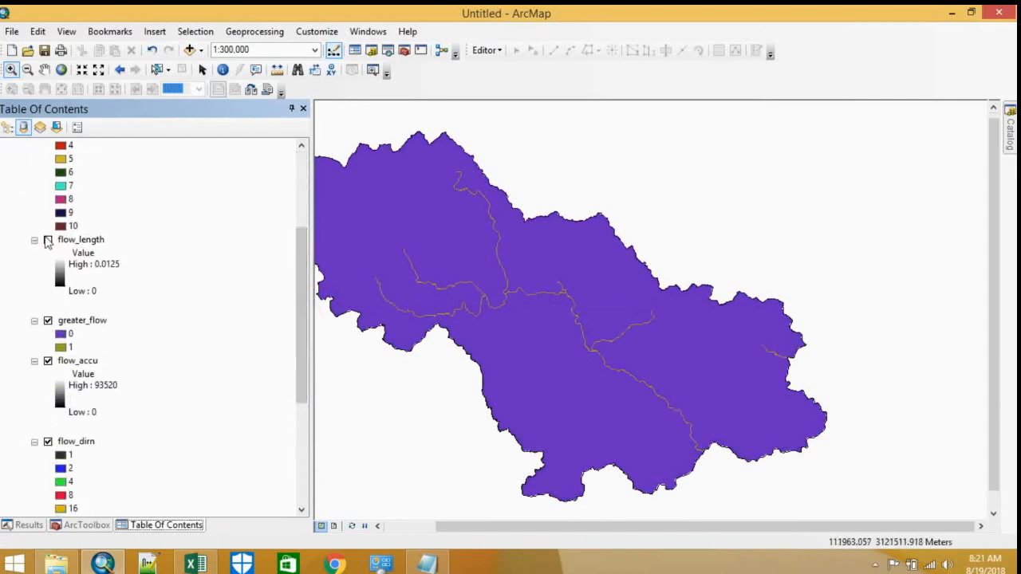
left_click(48, 320)
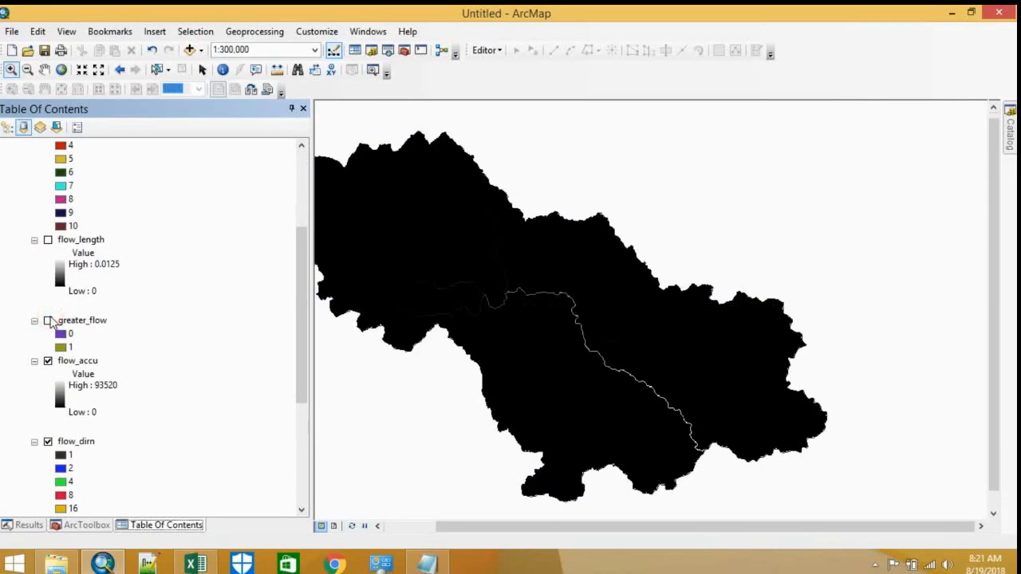
left_click(48, 362)
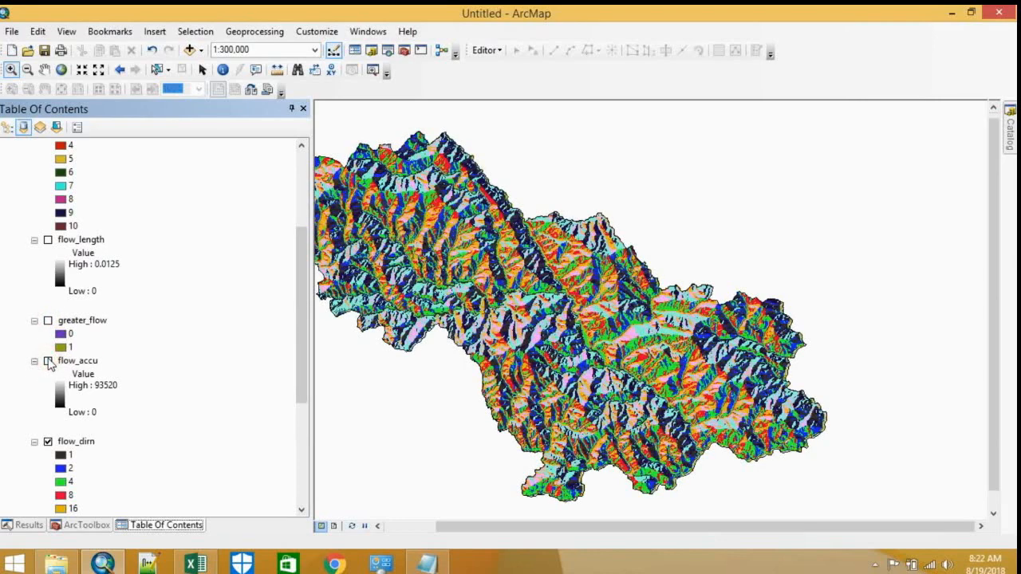
left_click(48, 361)
left_click(48, 320)
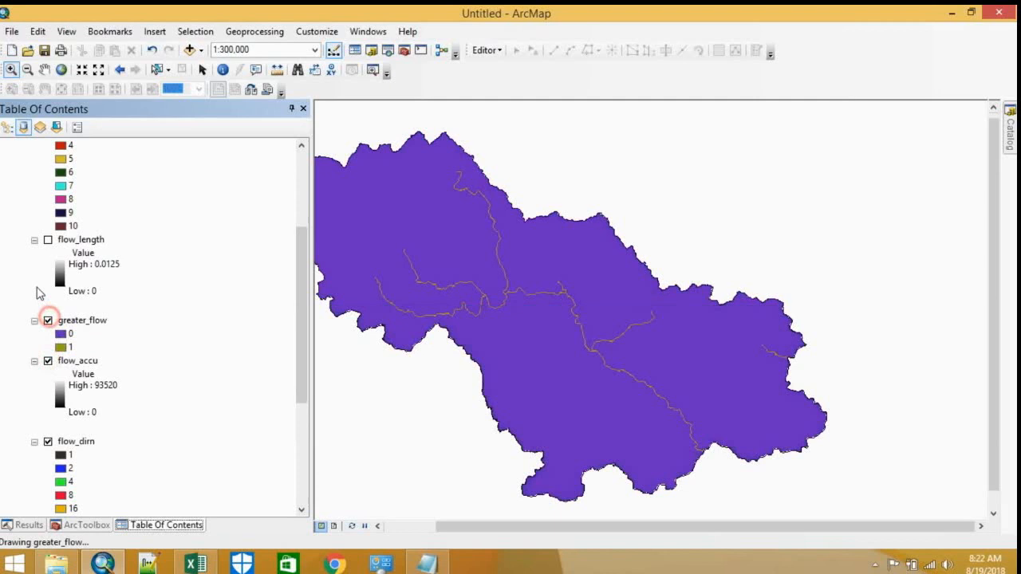
left_click(47, 239)
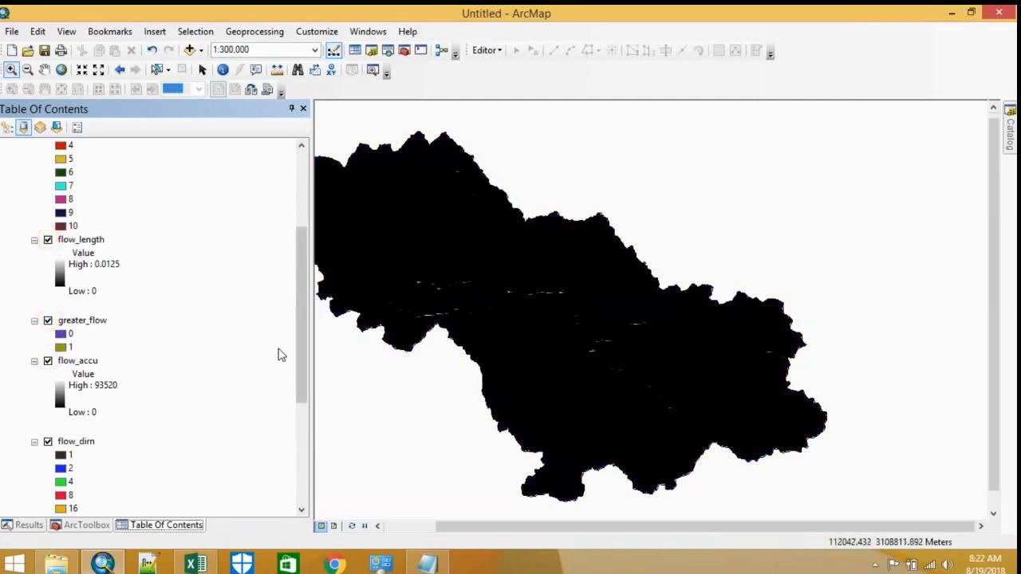
Step: Show the steam_link and stream_order layers again and examine the streams around the central confluences
left_click_drag(300, 365, 274, 226)
left_click(48, 253)
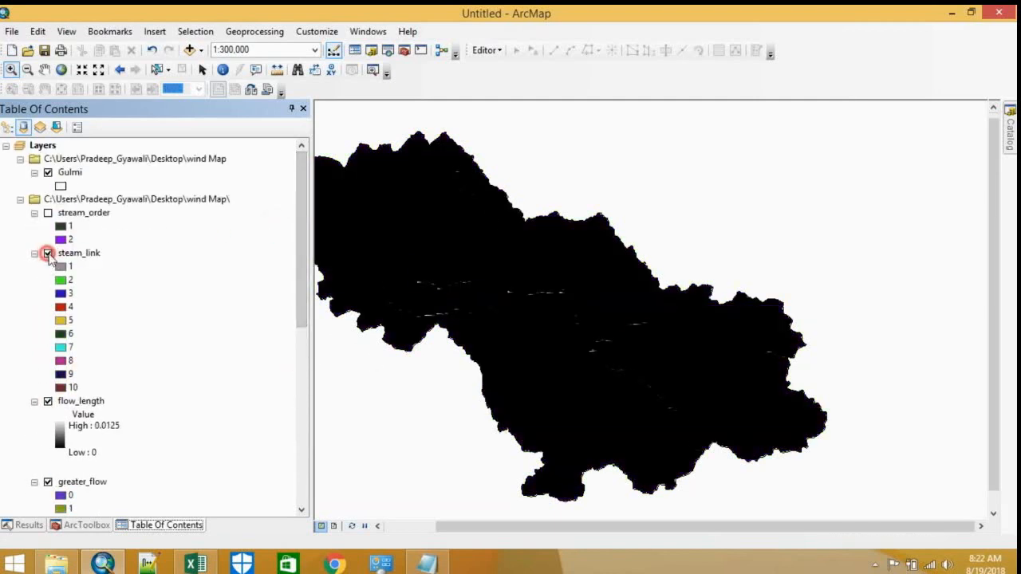
left_click(48, 213)
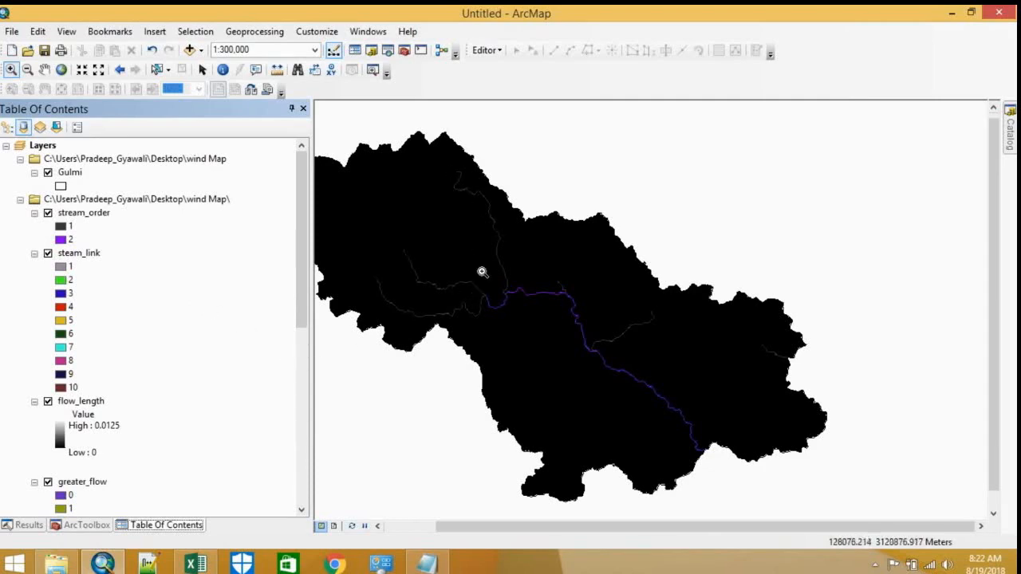
scroll(511, 302, "up", 1)
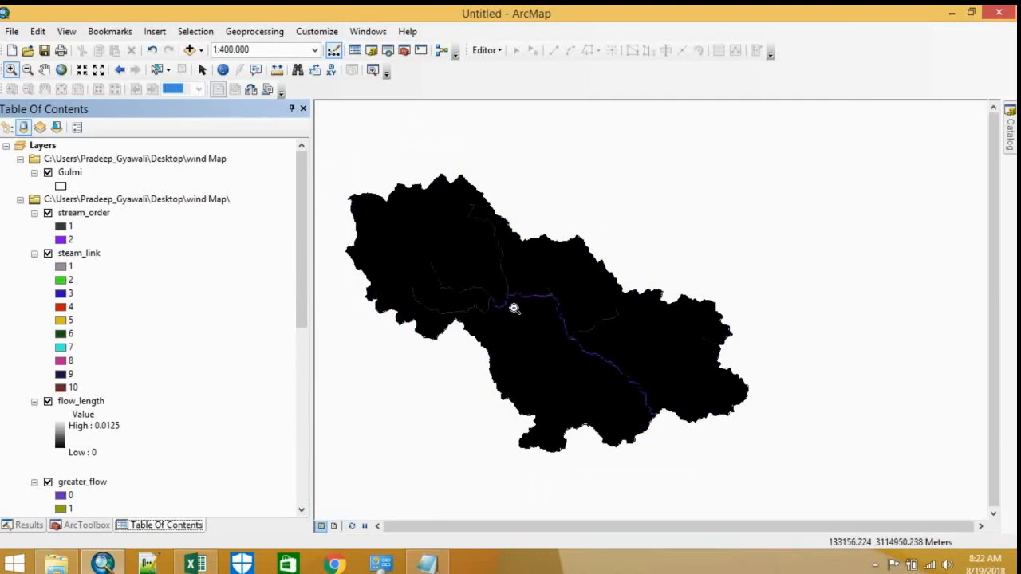
scroll(512, 305, "down", 3)
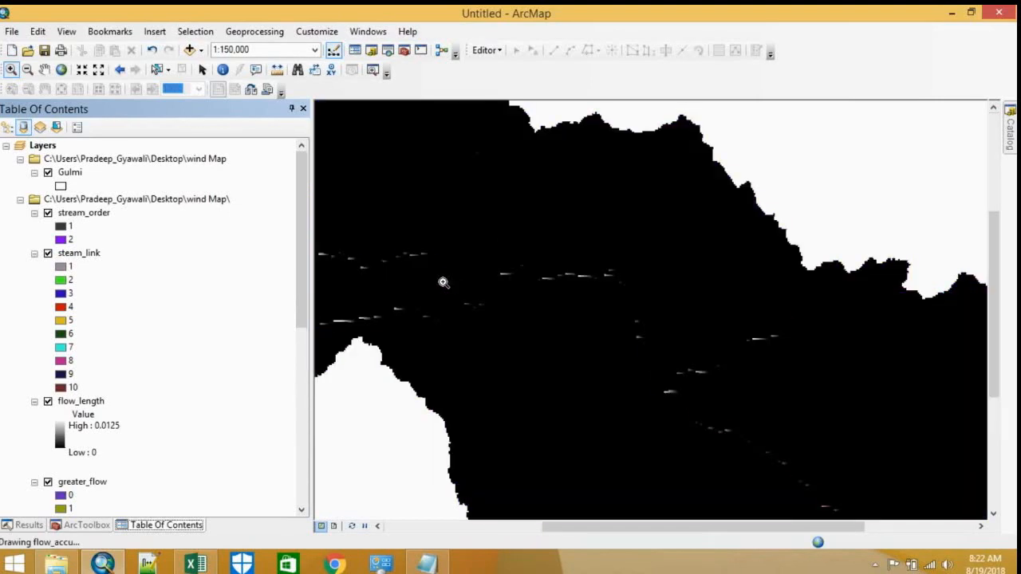
scroll(438, 281, "down", 2)
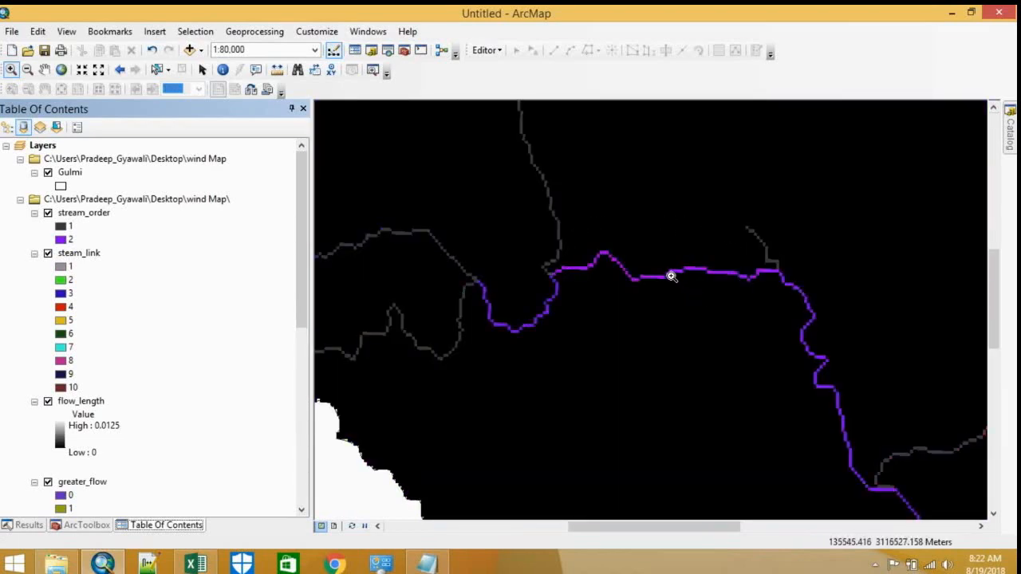
Step: Open the stream_order raster's attribute table and select the record with value 2 to highlight the second-order stream
left_click(88, 213)
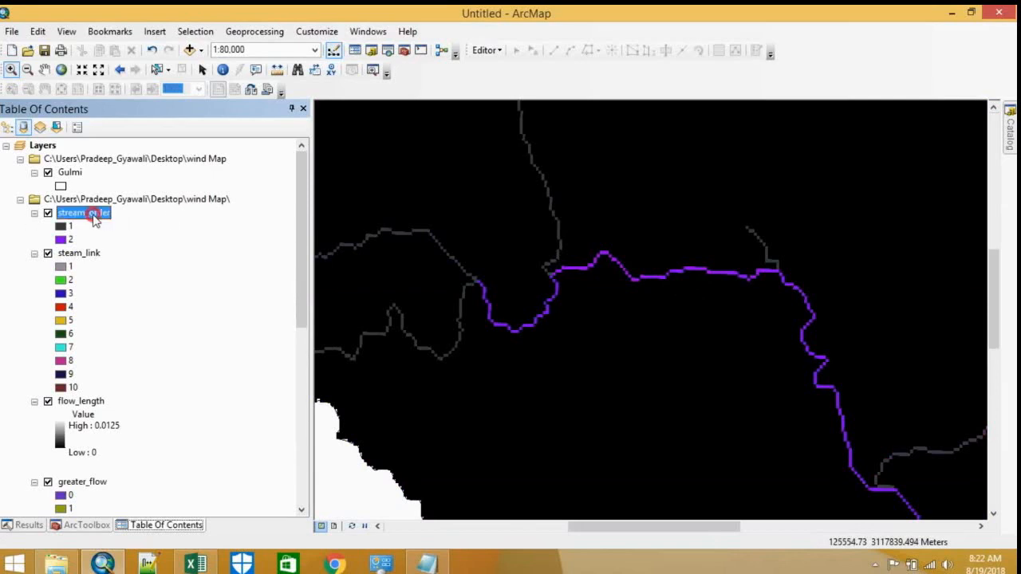
right_click(90, 213)
left_click(132, 259)
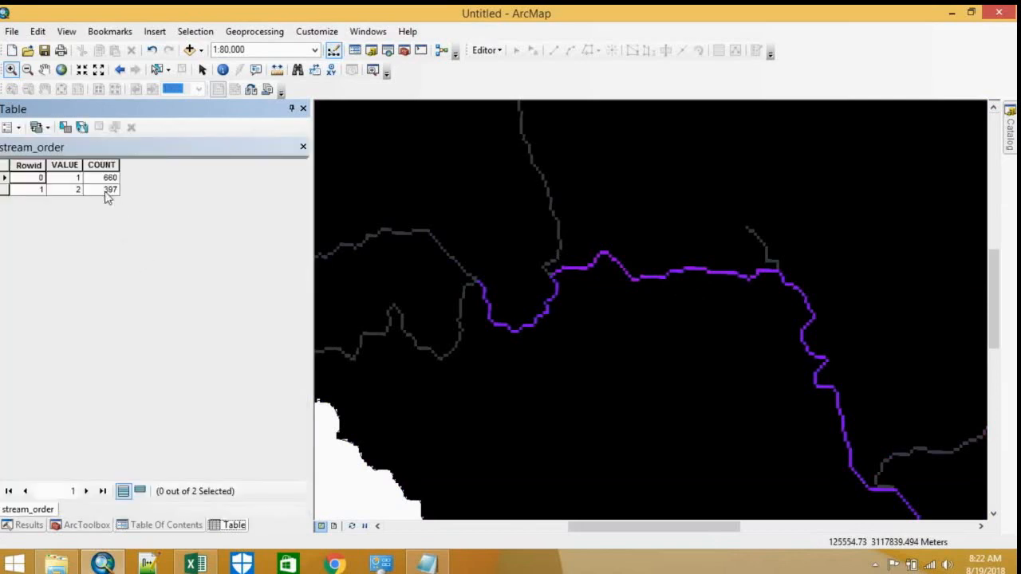
left_click(4, 190)
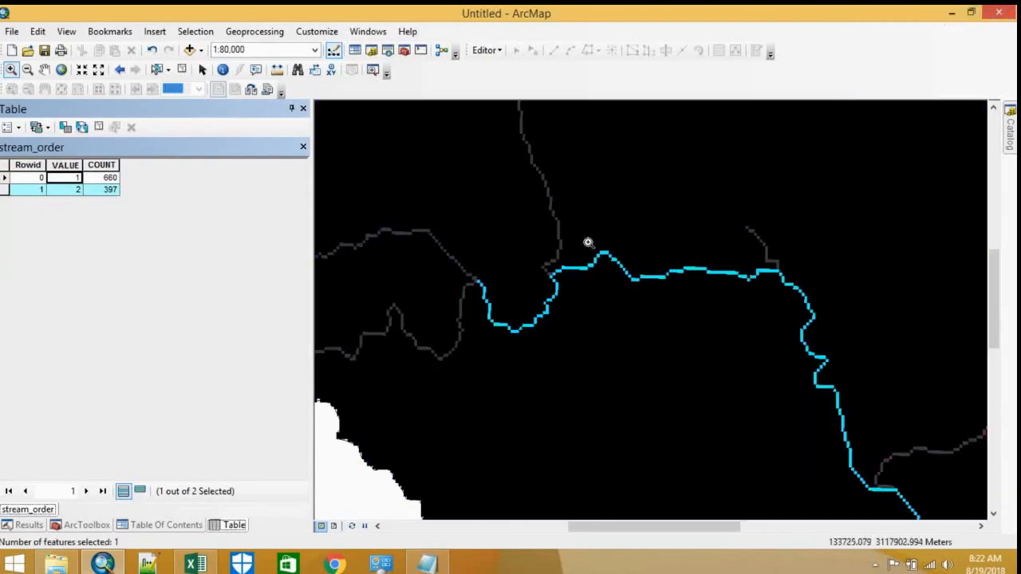
Step: Return to the layer list and hide the steam_link, flow_length and greater_flow layers
left_click(169, 526)
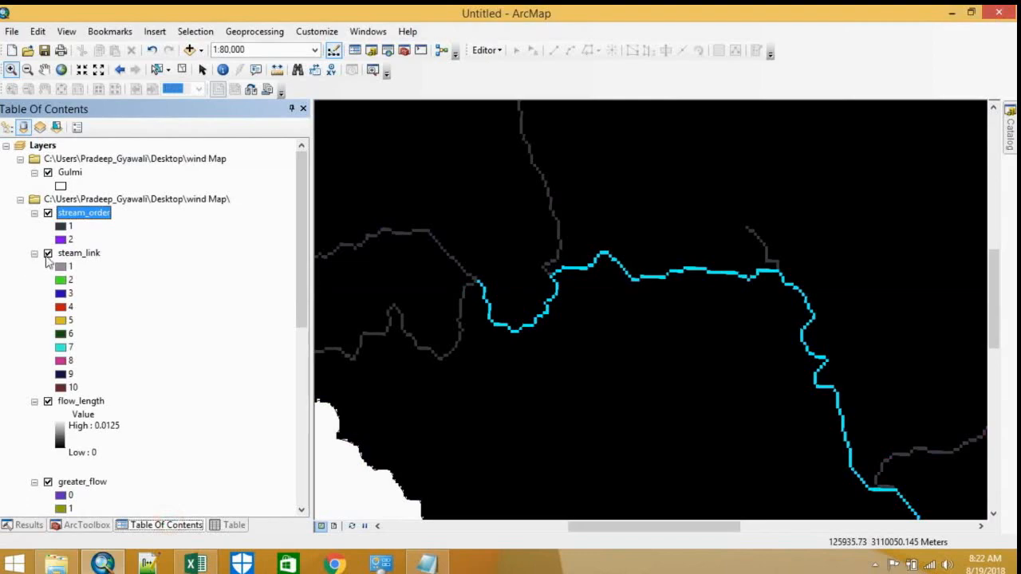
left_click(48, 252)
left_click(48, 402)
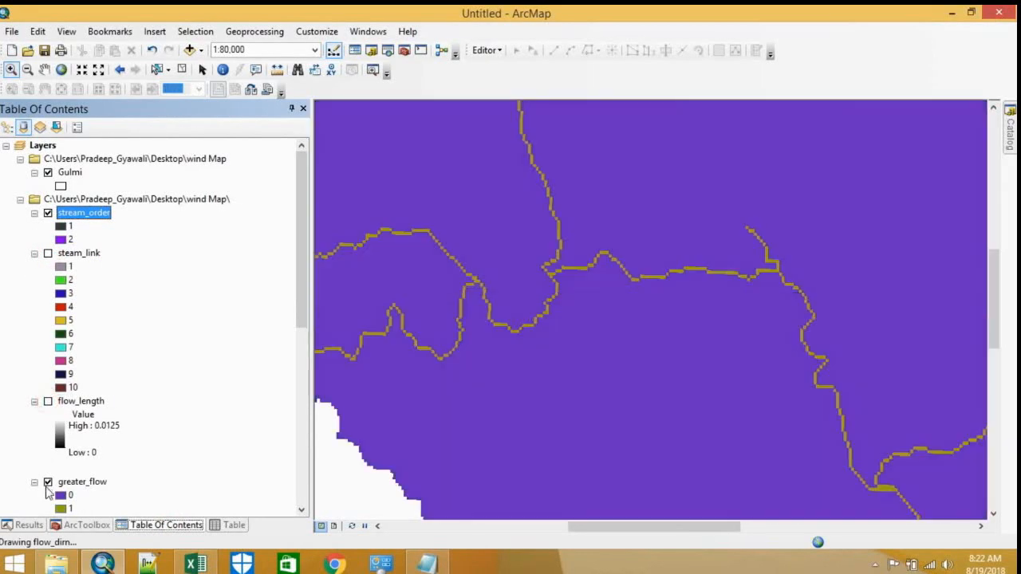
left_click(48, 482)
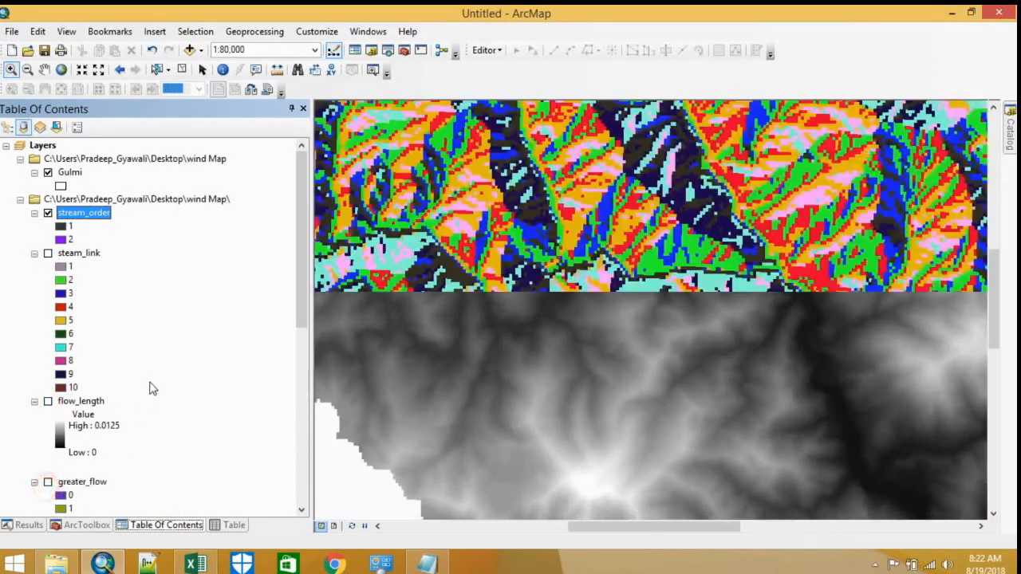
Step: Hide the Fill and Dem_gulmi.tif layers, and switch flow_dirn off and back on
scroll(156, 355, "down", 10)
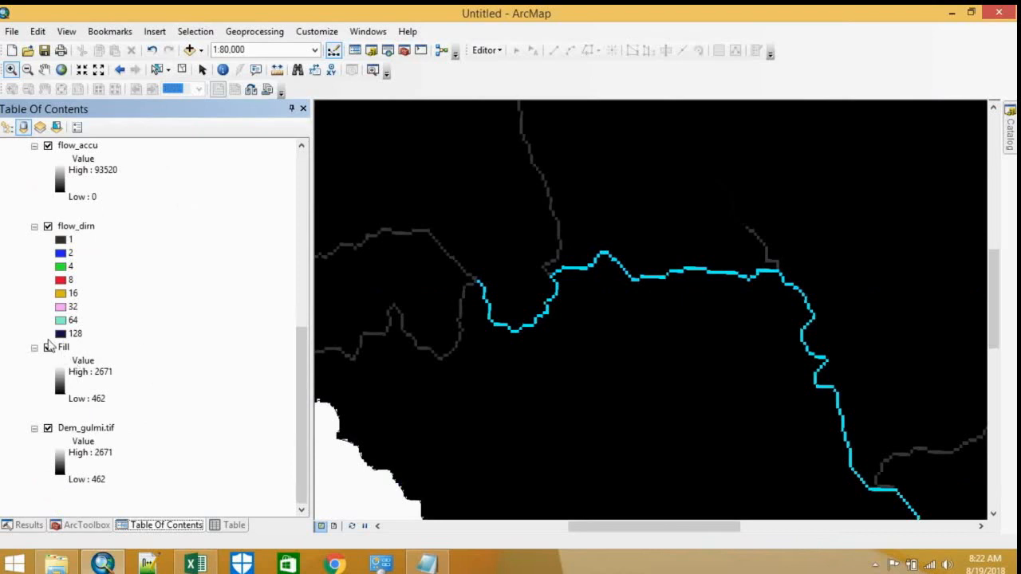
left_click(48, 227)
left_click(48, 349)
left_click(48, 429)
scroll(185, 395, "up", 10)
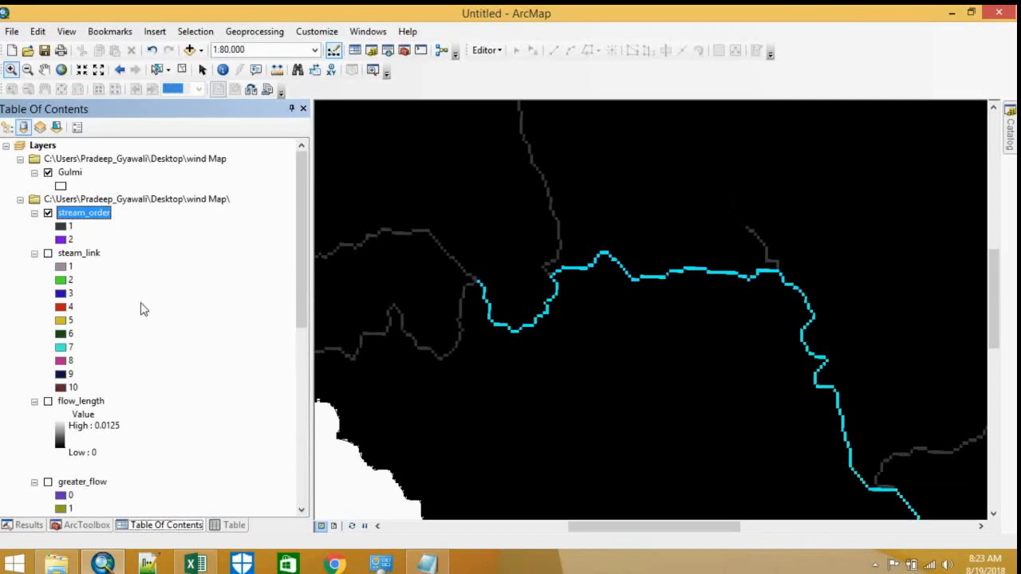
scroll(142, 315, "down", 10)
left_click(48, 228)
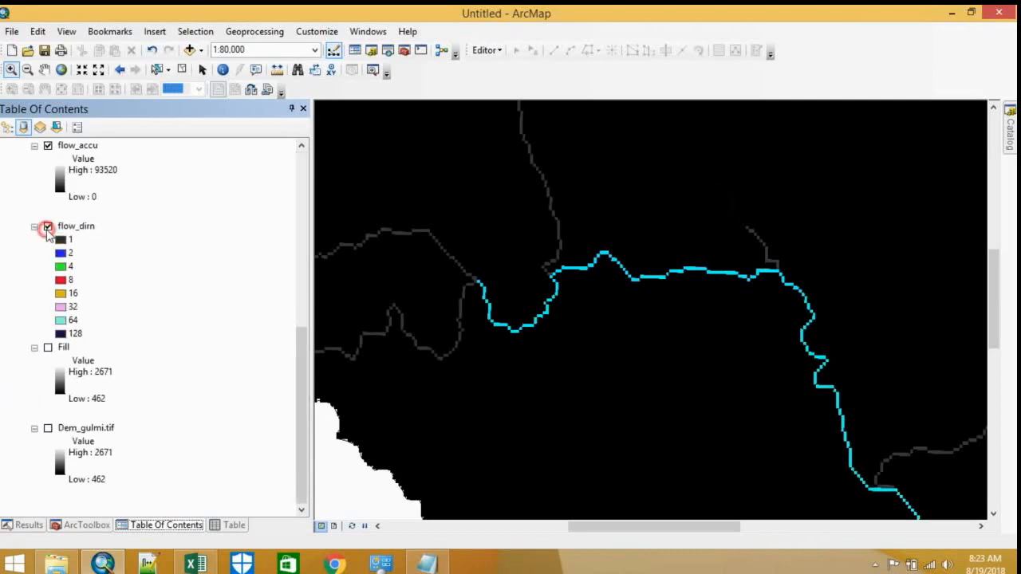
scroll(171, 342, "up", 10)
Step: Compare stream_order with the flow_accu raster beneath it across the district by hiding and showing stream_order
scroll(577, 351, "down", 3)
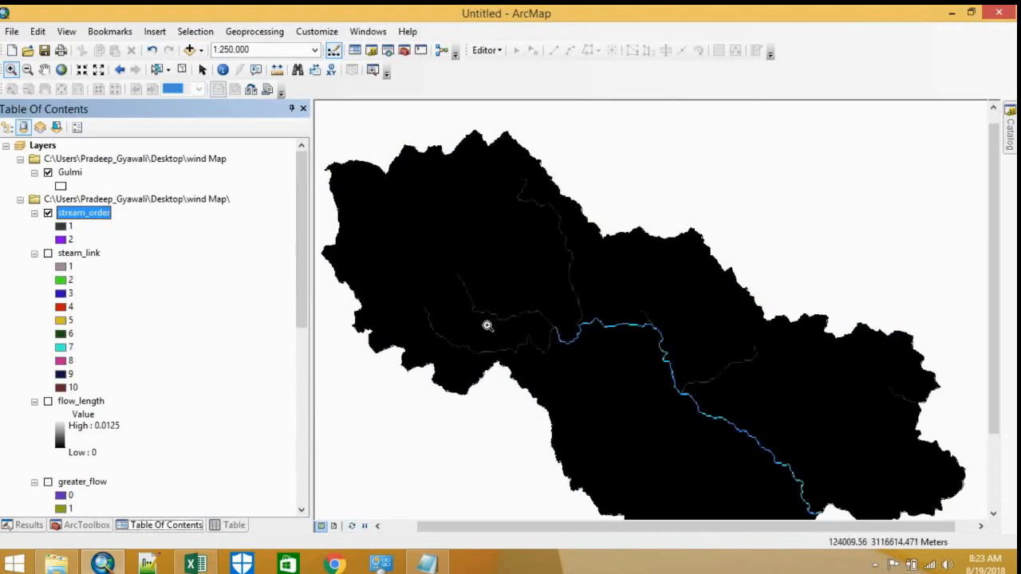
left_click(48, 213)
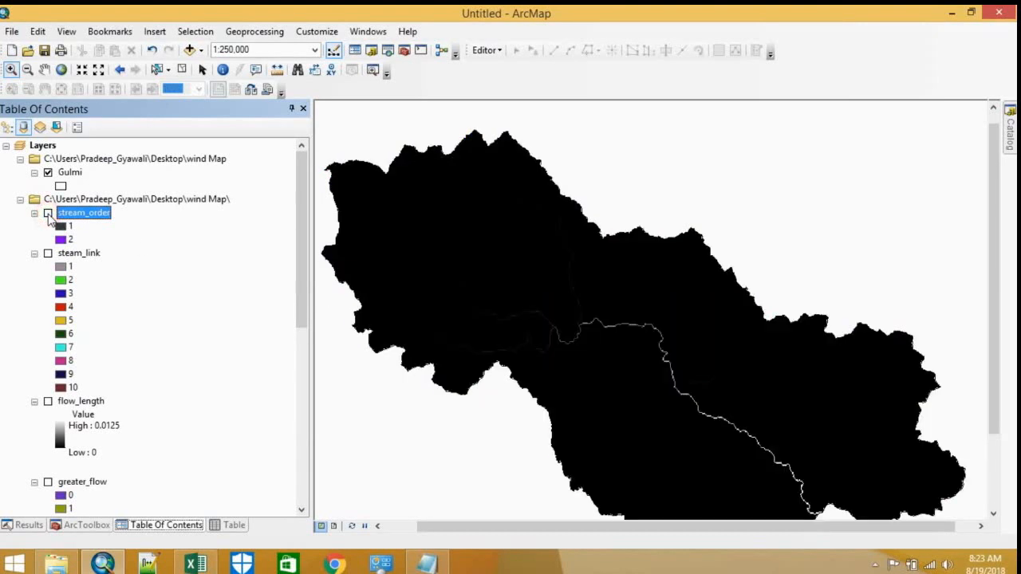
left_click(48, 213)
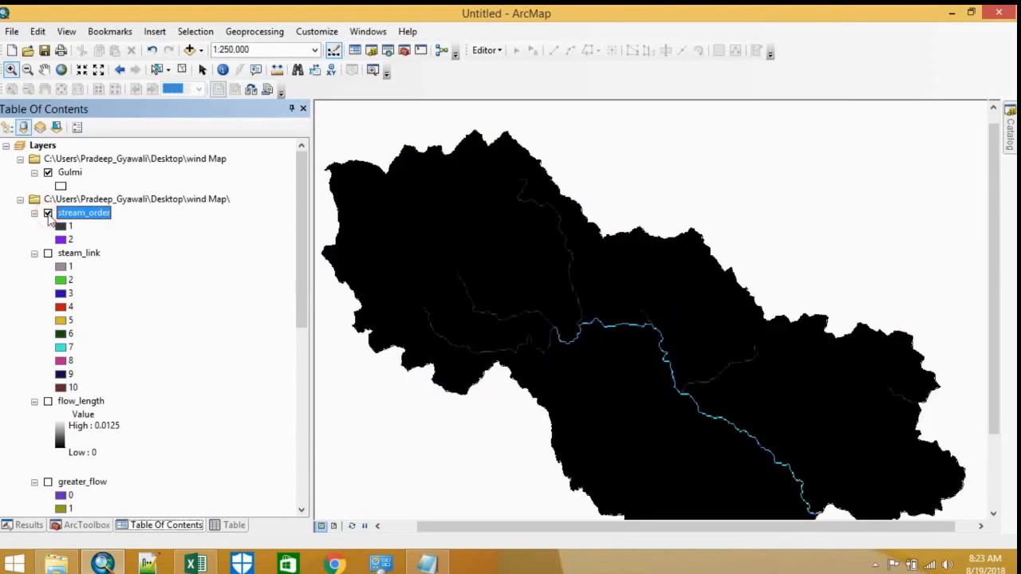
left_click(47, 213)
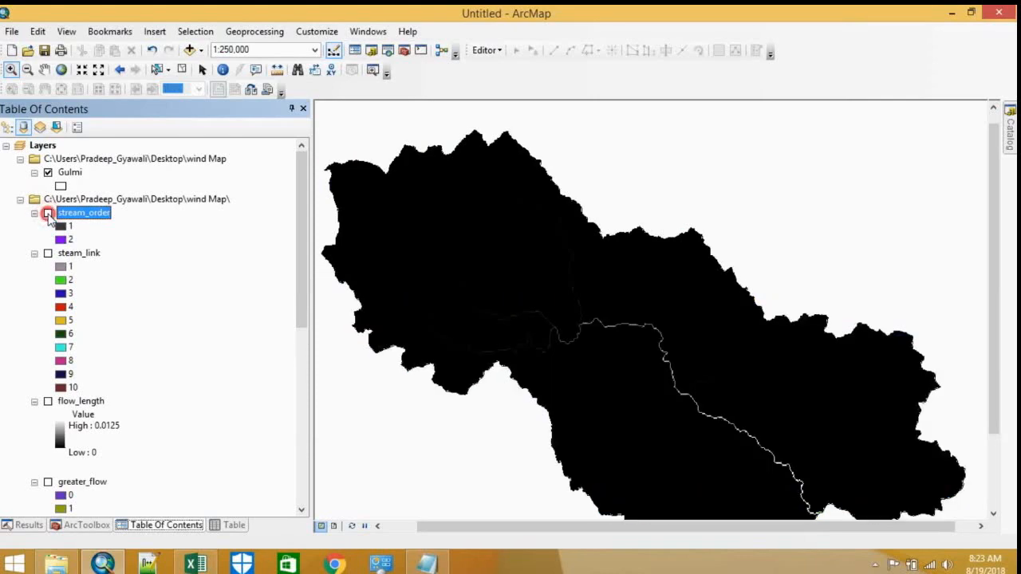
left_click(48, 213)
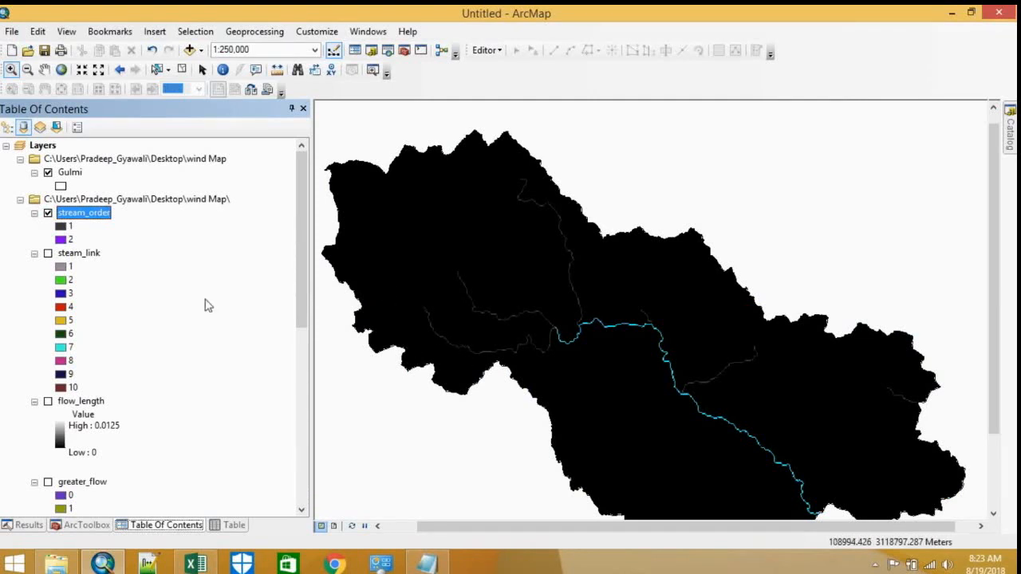
right_click(100, 213)
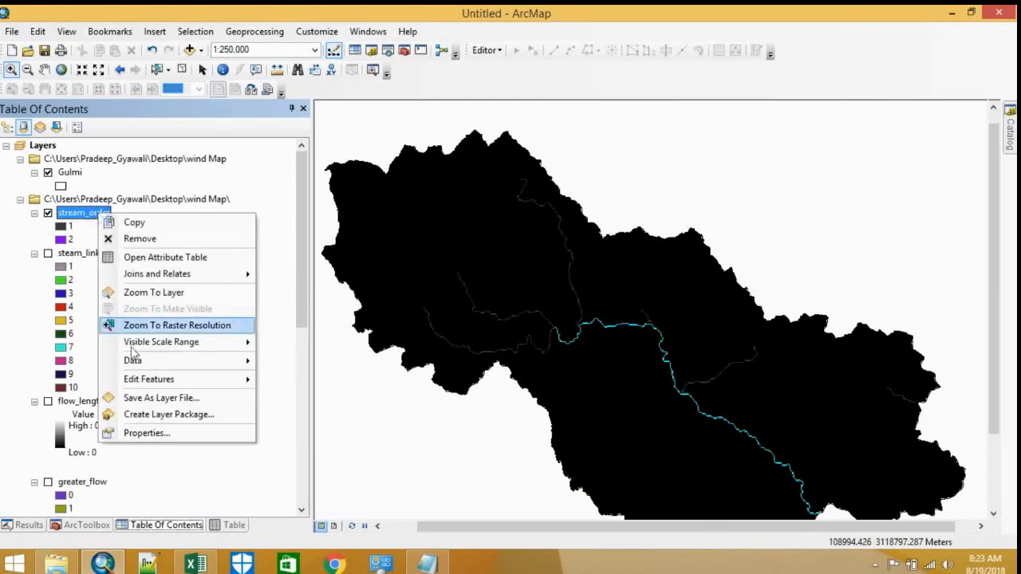
left_click(147, 433)
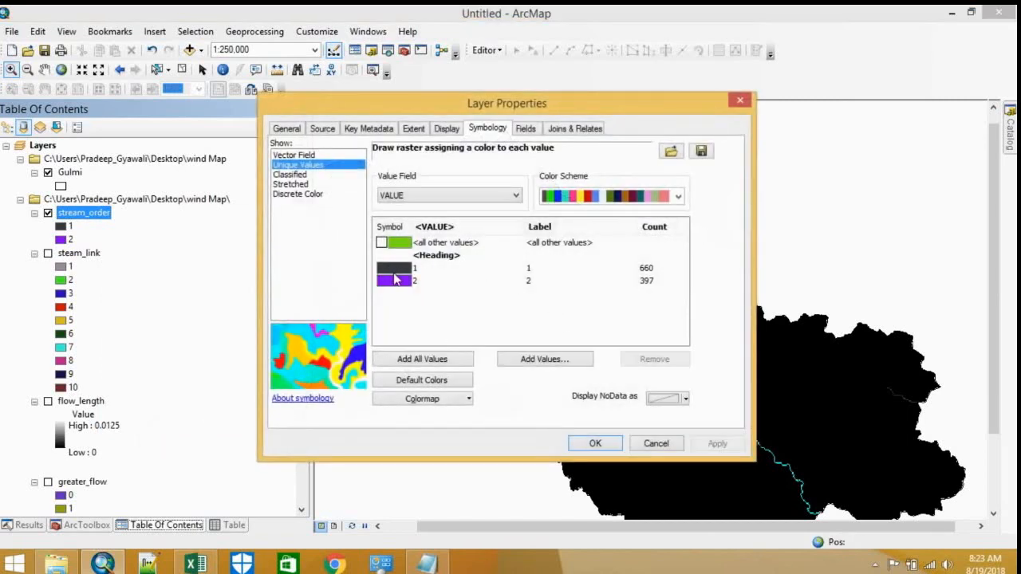
left_click(516, 197)
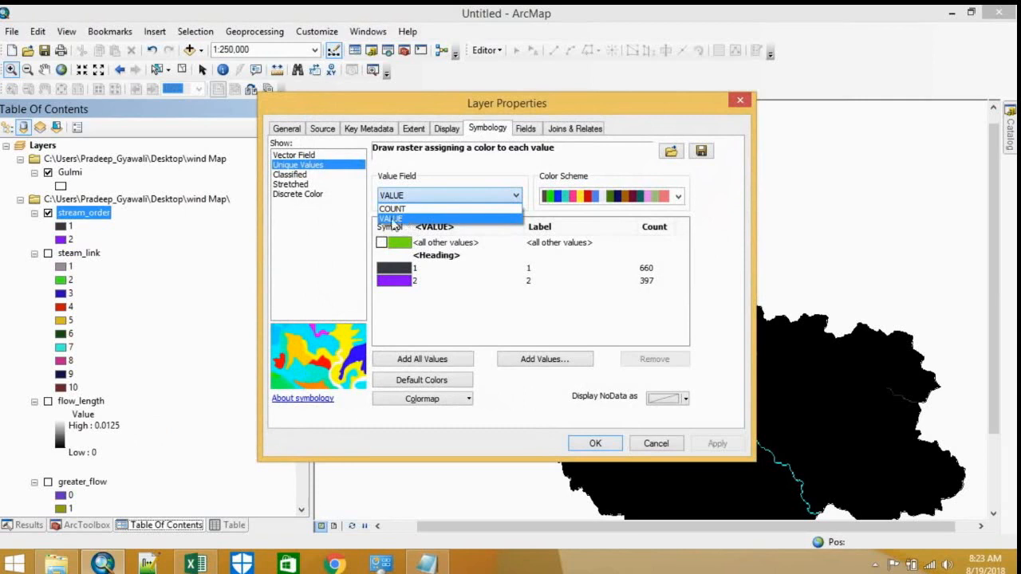
left_click(383, 219)
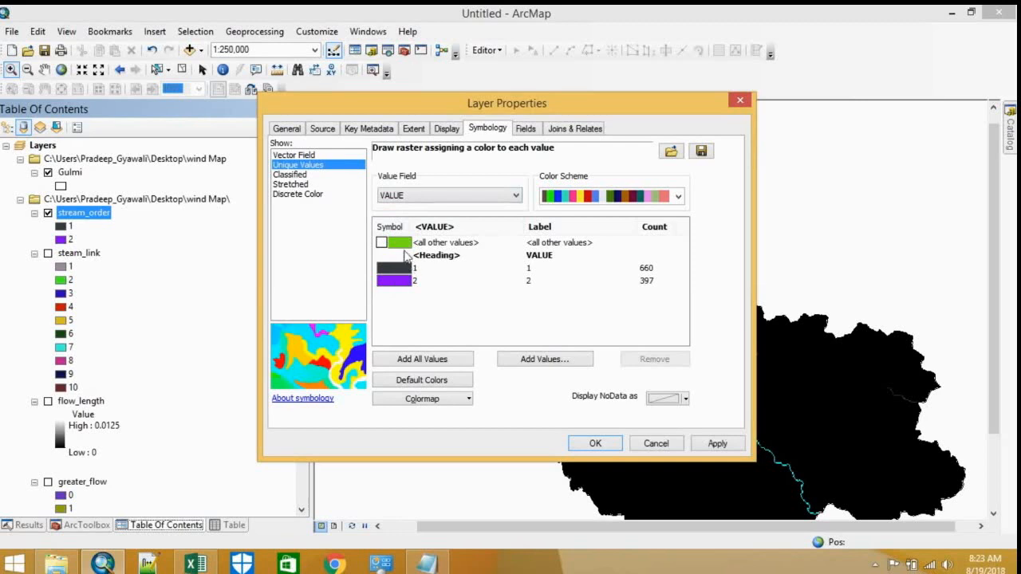
left_click(301, 175)
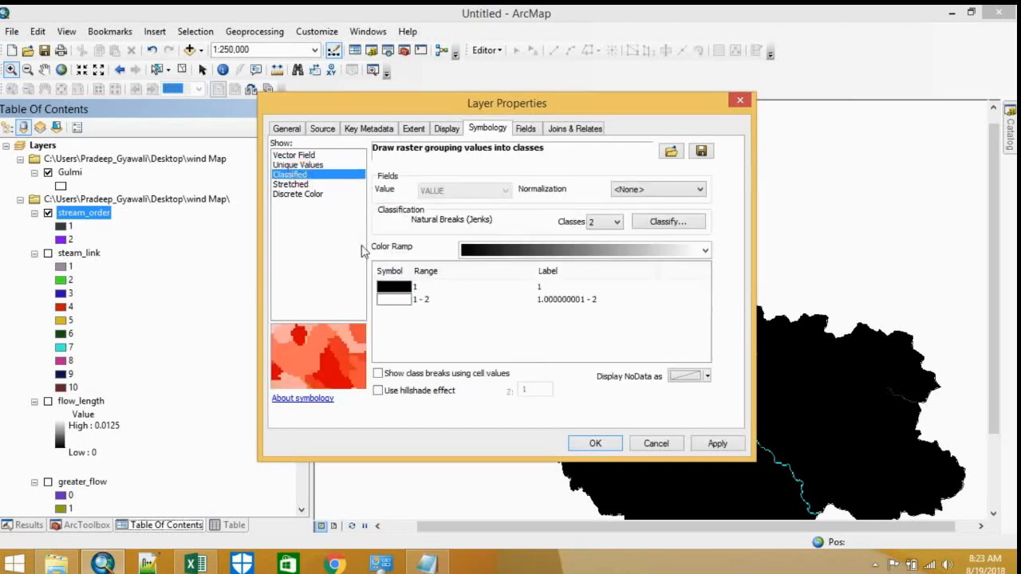
left_click(619, 226)
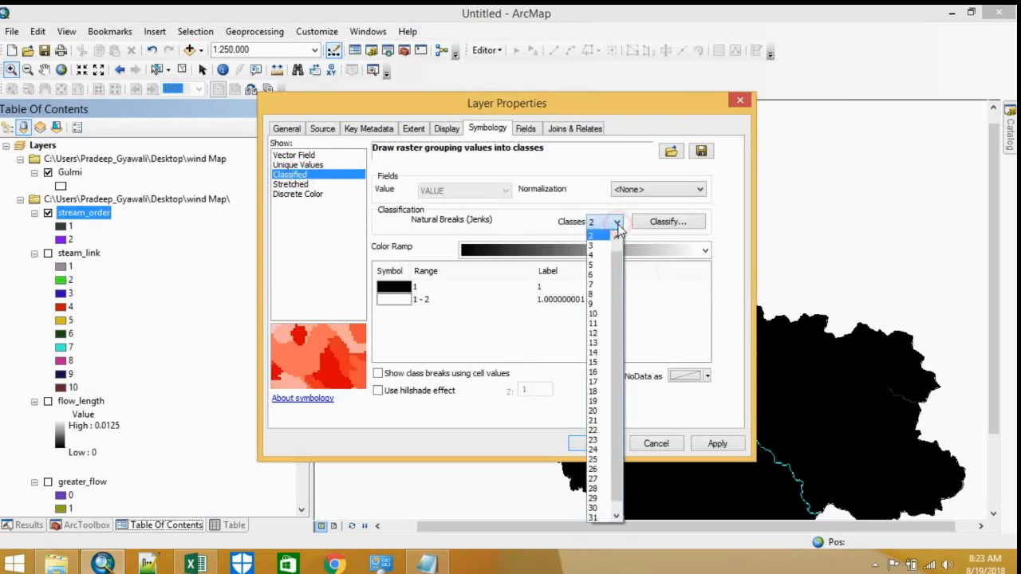
left_click(598, 263)
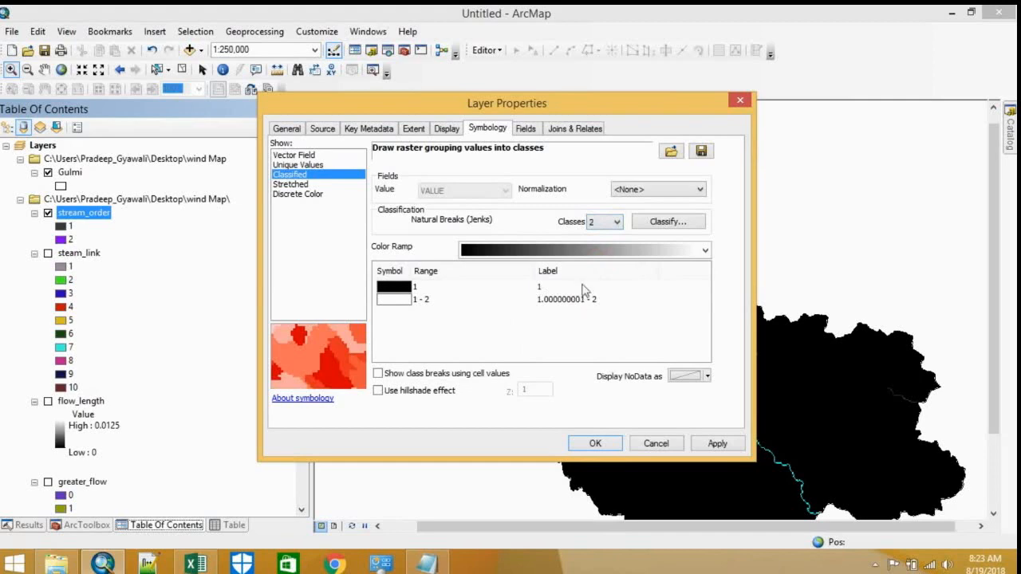
left_click(656, 443)
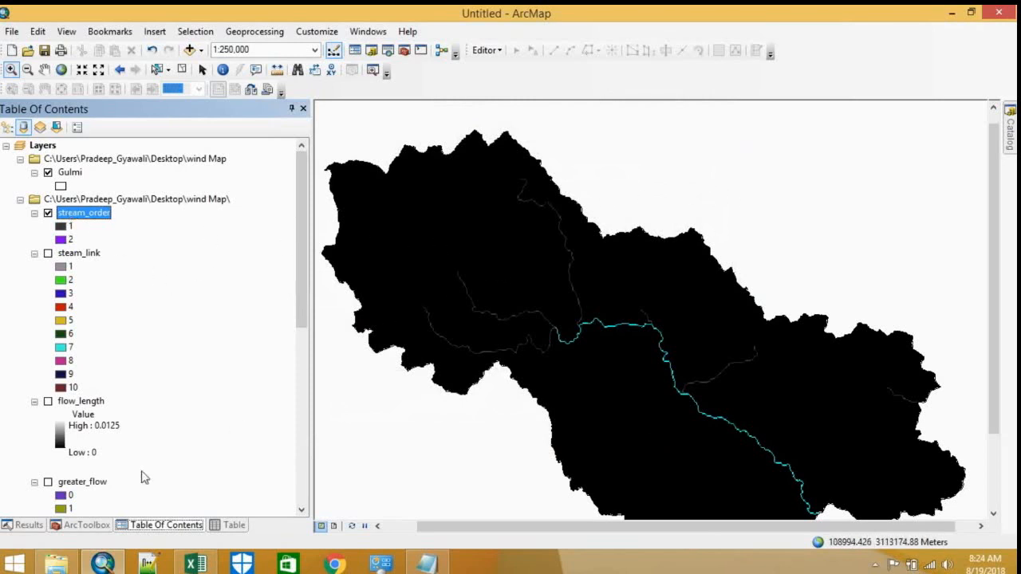
Step: Start the Stream to Feature tool with stream_order as the input stream raster and flow_dirn as the flow direction raster
left_click(86, 527)
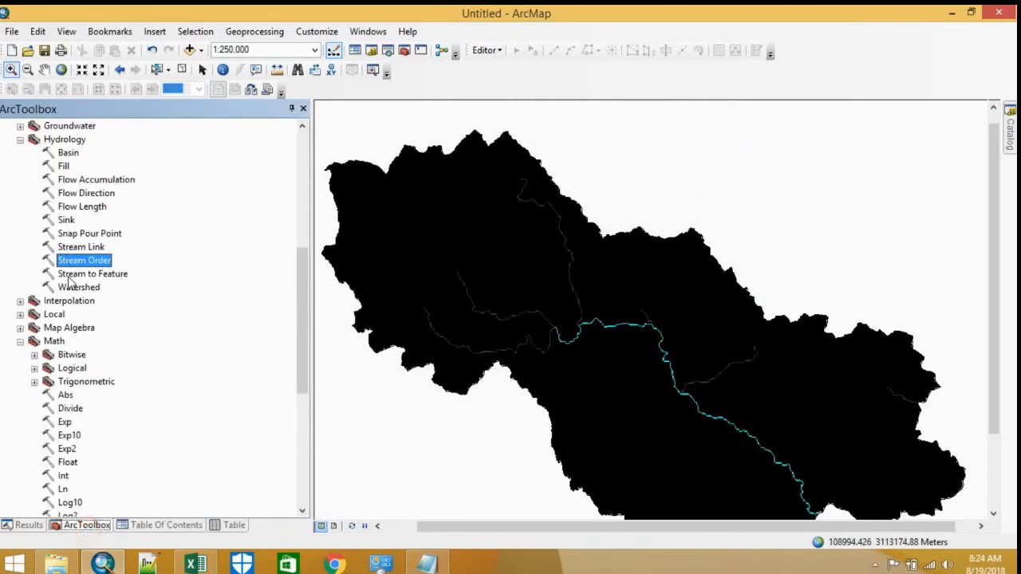
double_click(98, 273)
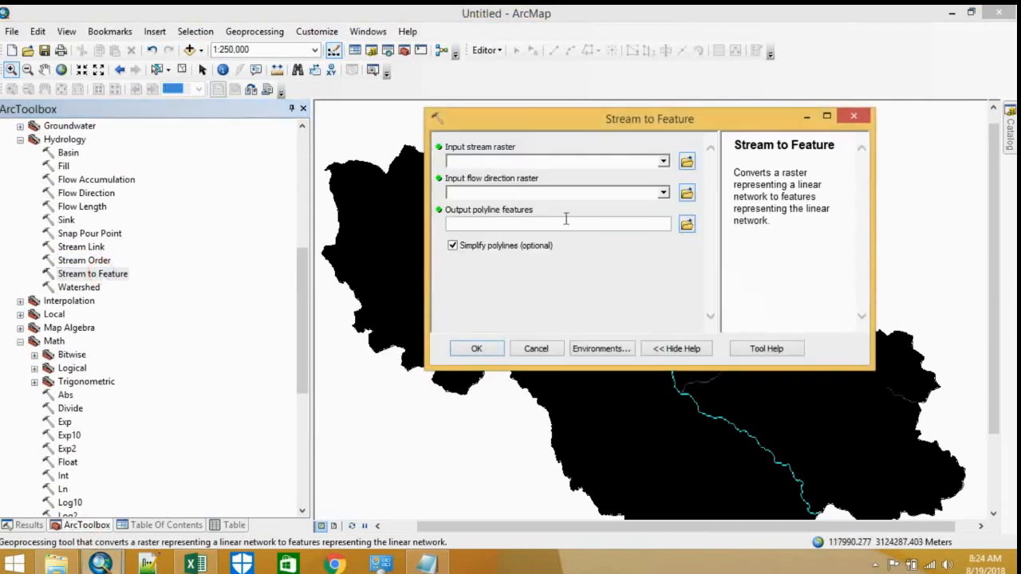
left_click(169, 527)
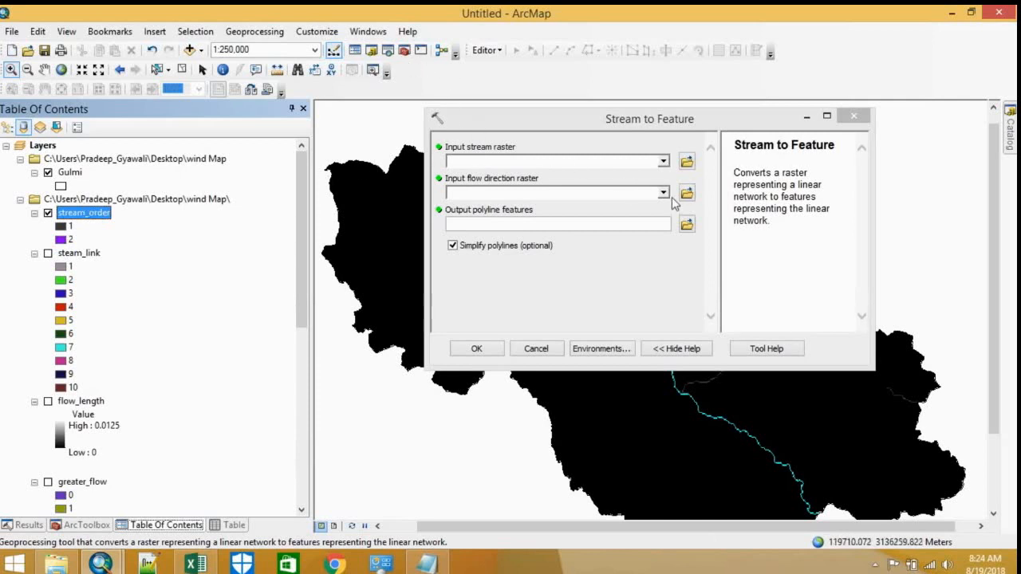
left_click(663, 162)
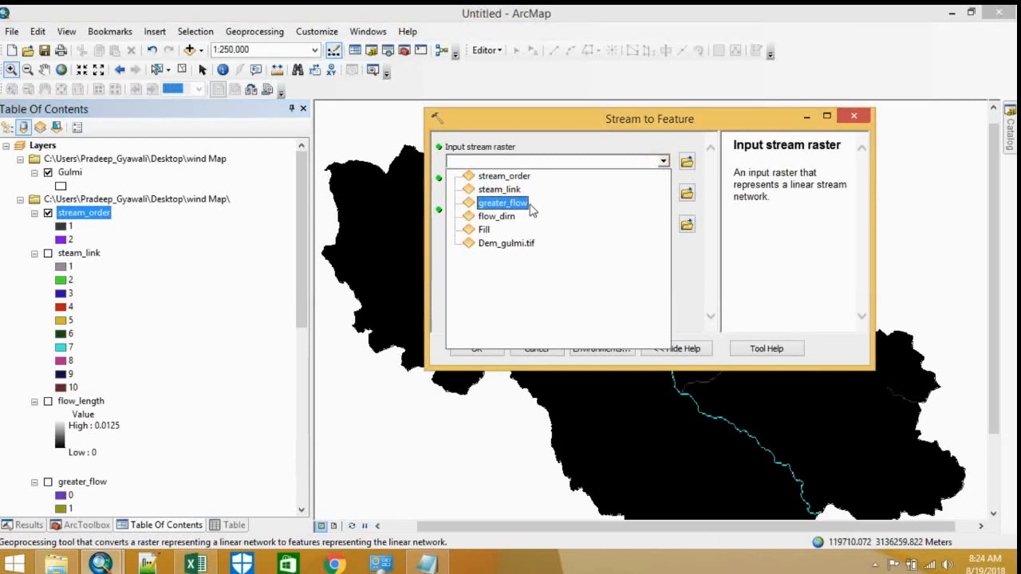
left_click(498, 176)
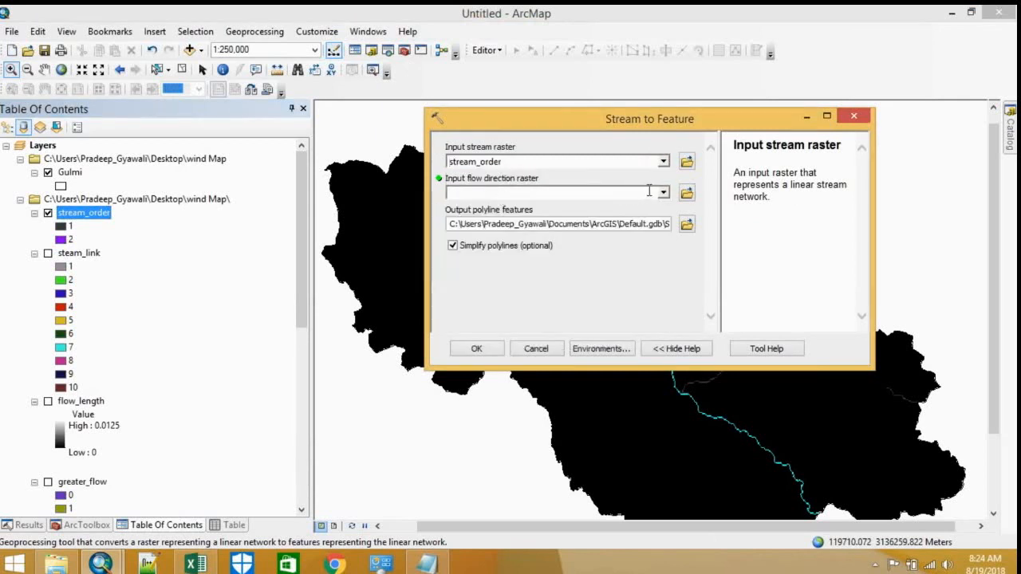
left_click(664, 194)
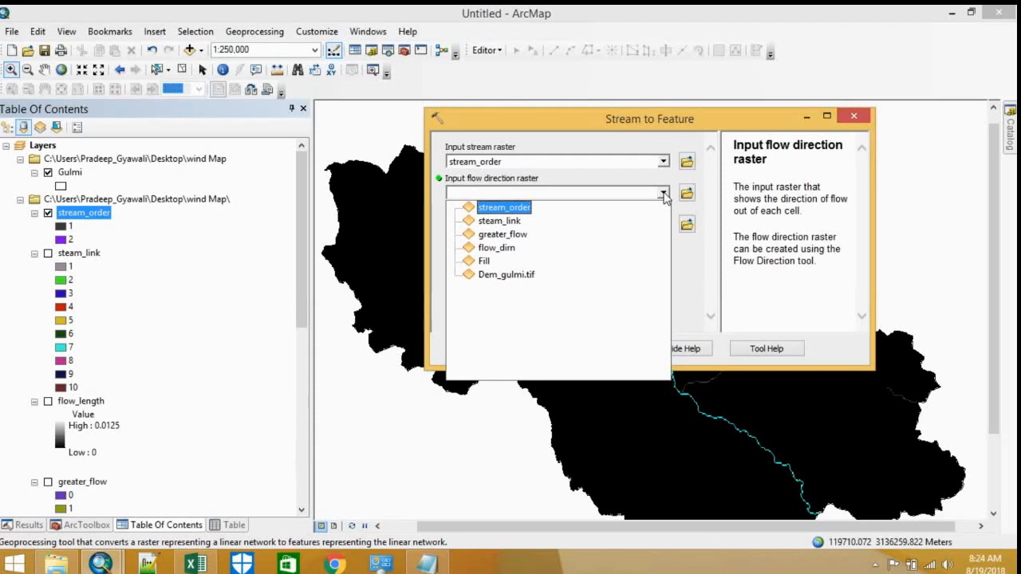
left_click(498, 248)
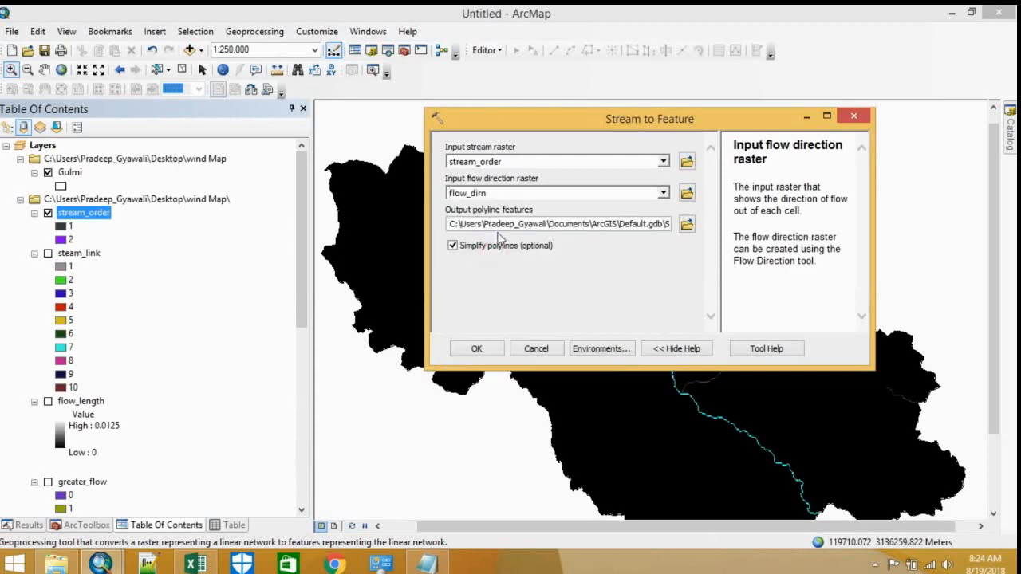
Step: Set the output polyline features to stream_feature in the wind Map folder and run the Stream to Feature conversion
left_click(687, 227)
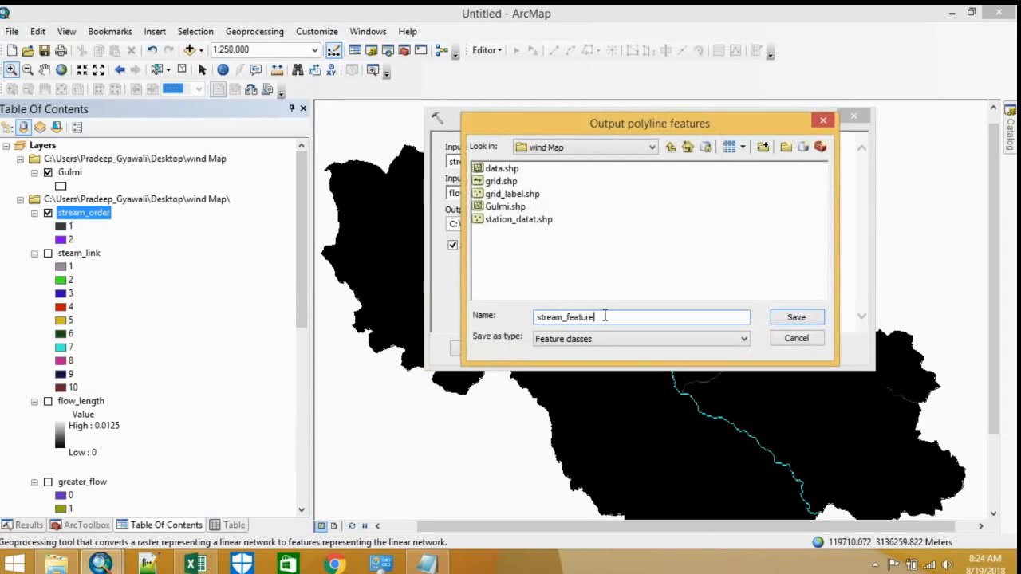
left_click(789, 318)
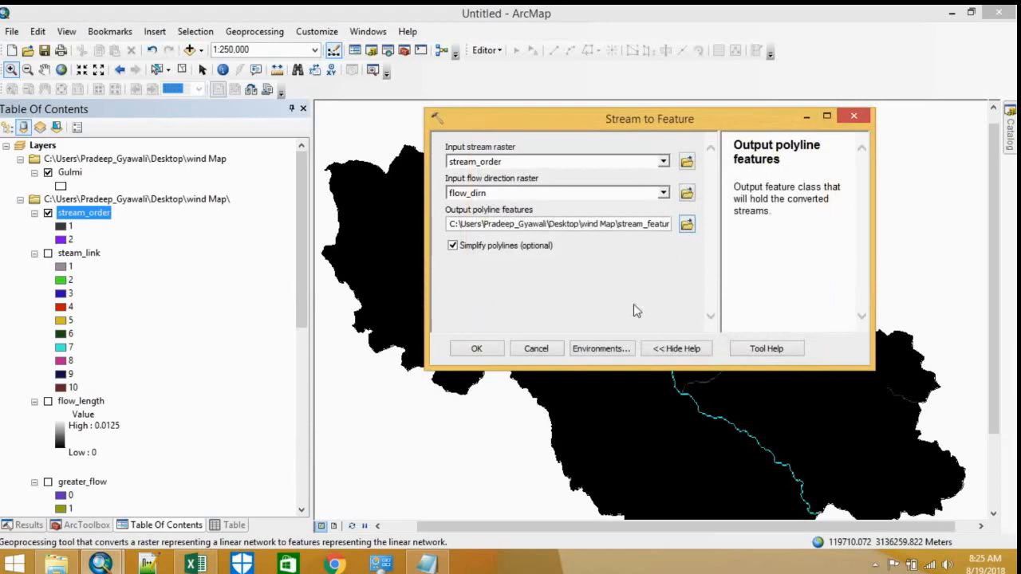
left_click(476, 349)
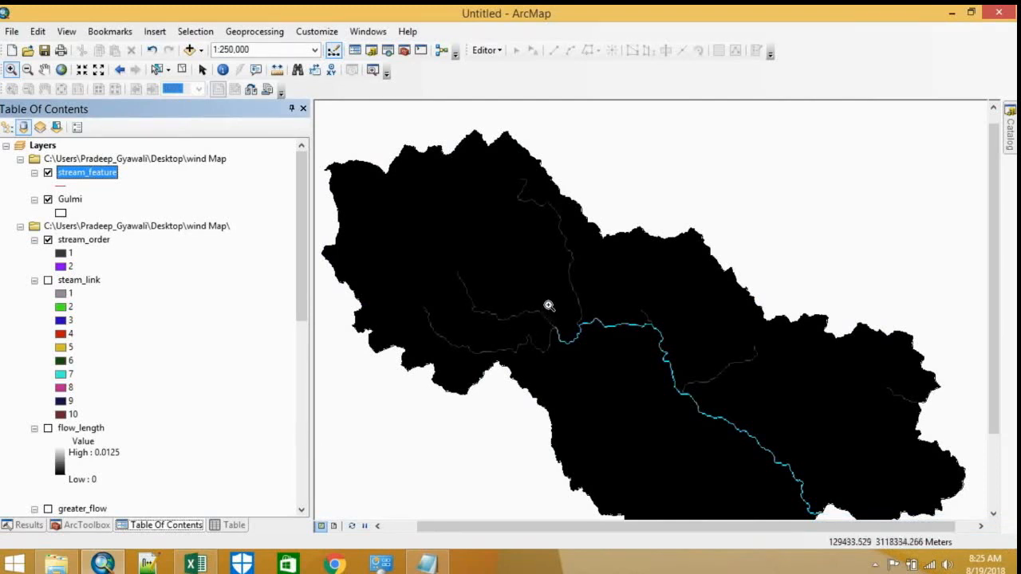
Step: Inspect the converted stream along the main river, and hide the stream_order and flow_dirn layers
scroll(577, 323, "up", 3)
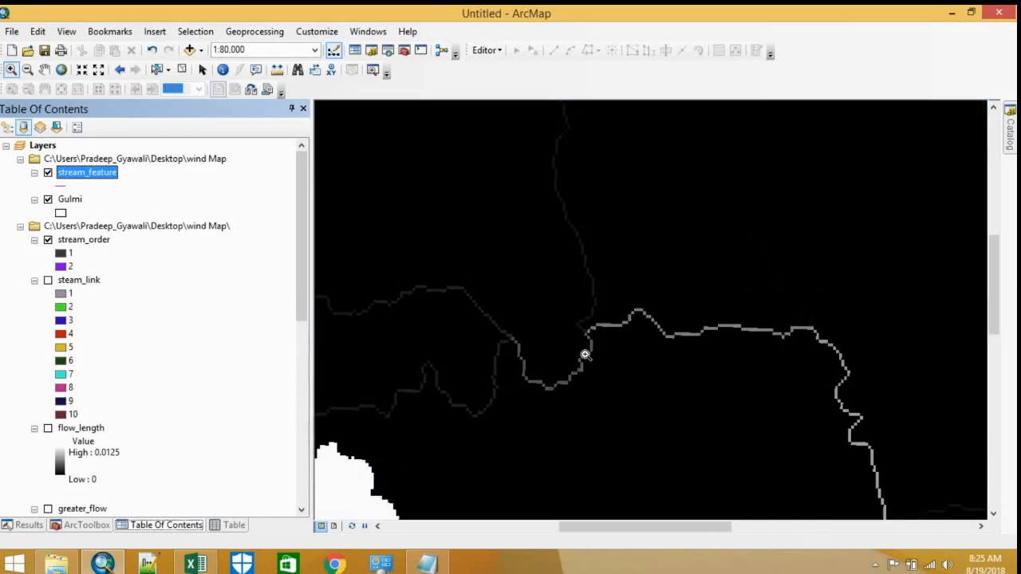
scroll(589, 346, "down", 2)
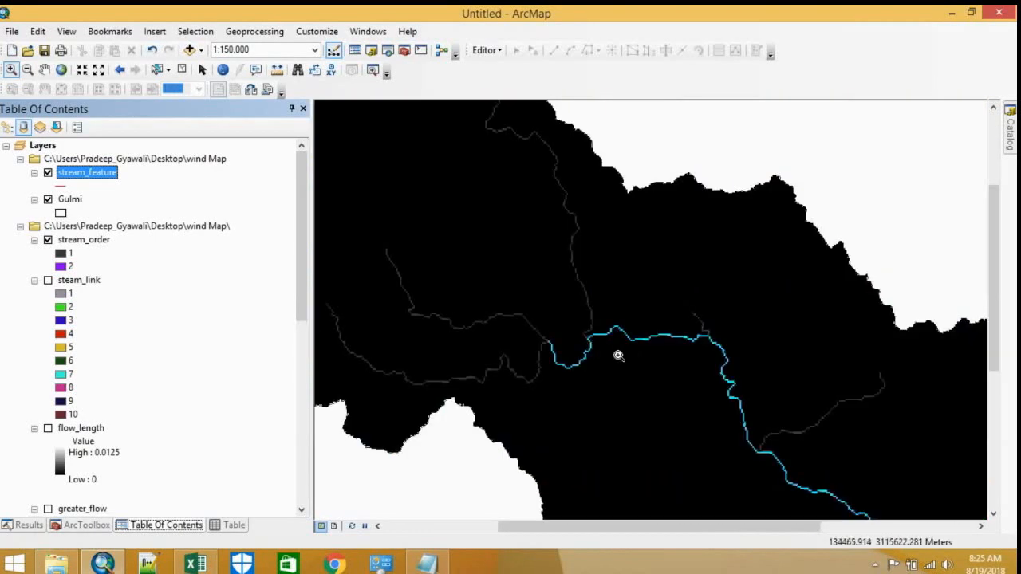
scroll(600, 349, "up", 2)
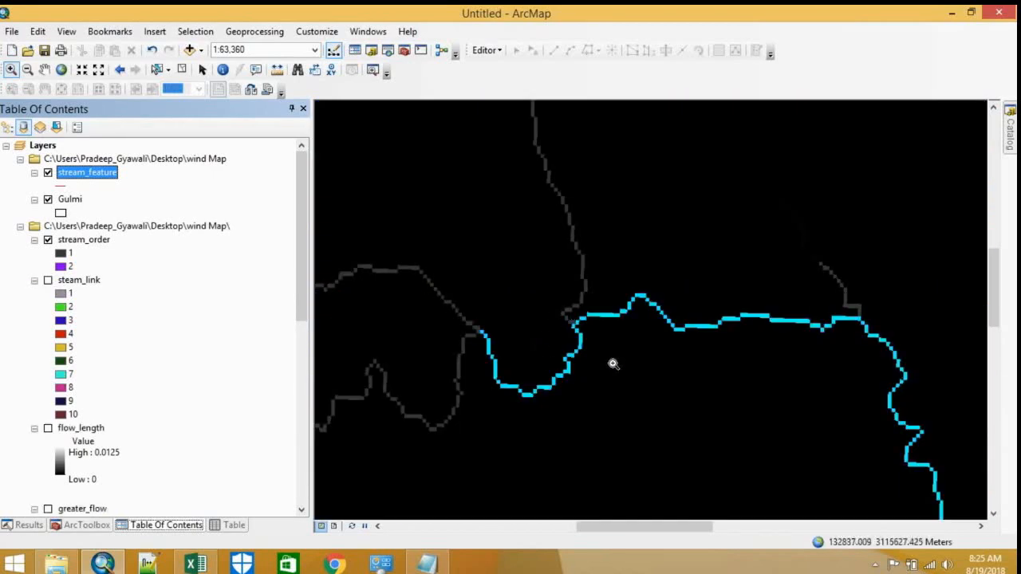
scroll(576, 359, "down", 1)
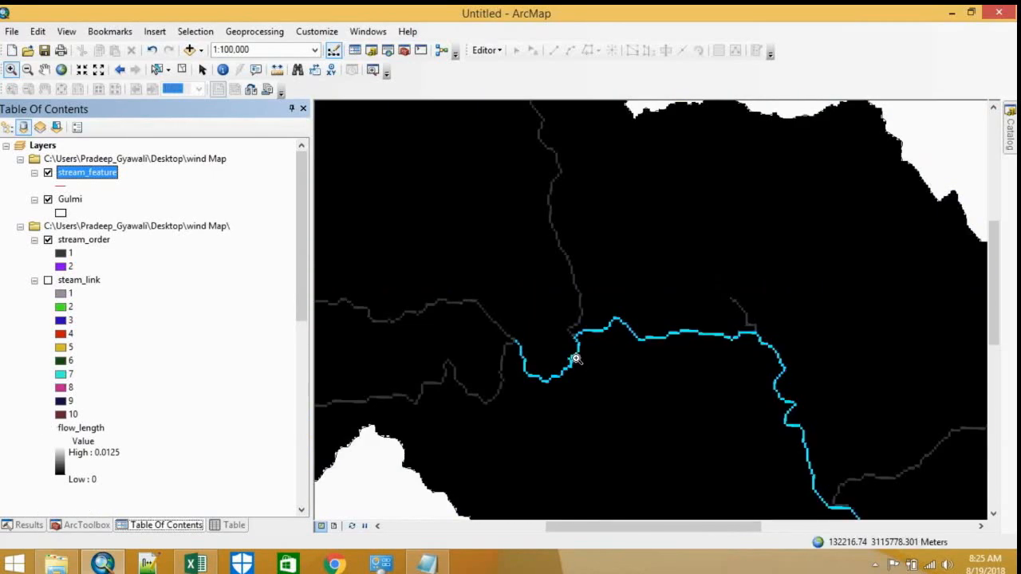
scroll(576, 359, "down", 2)
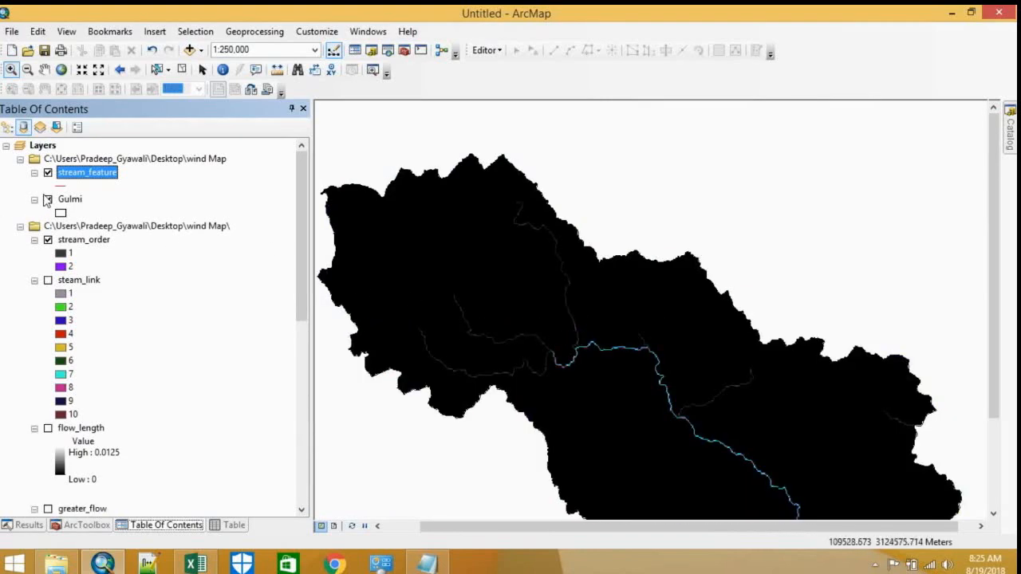
left_click(47, 240)
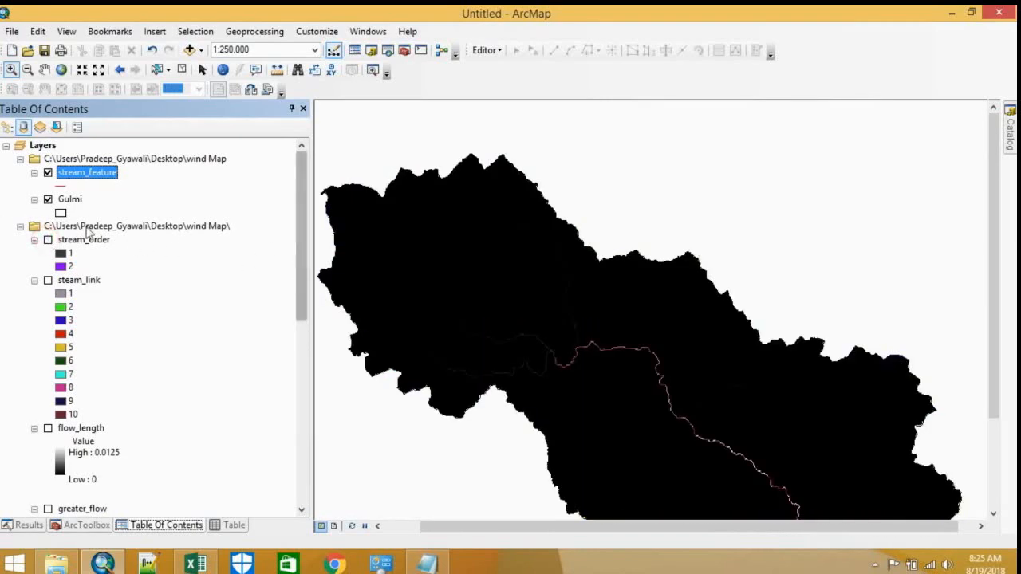
scroll(94, 315, "down", 5)
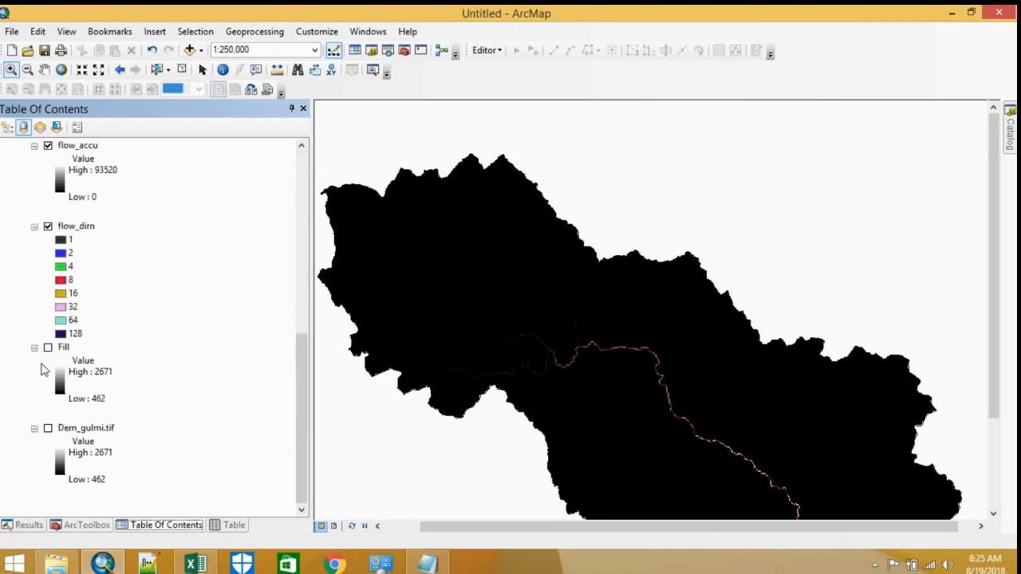
left_click(48, 228)
scroll(175, 307, "up", 10)
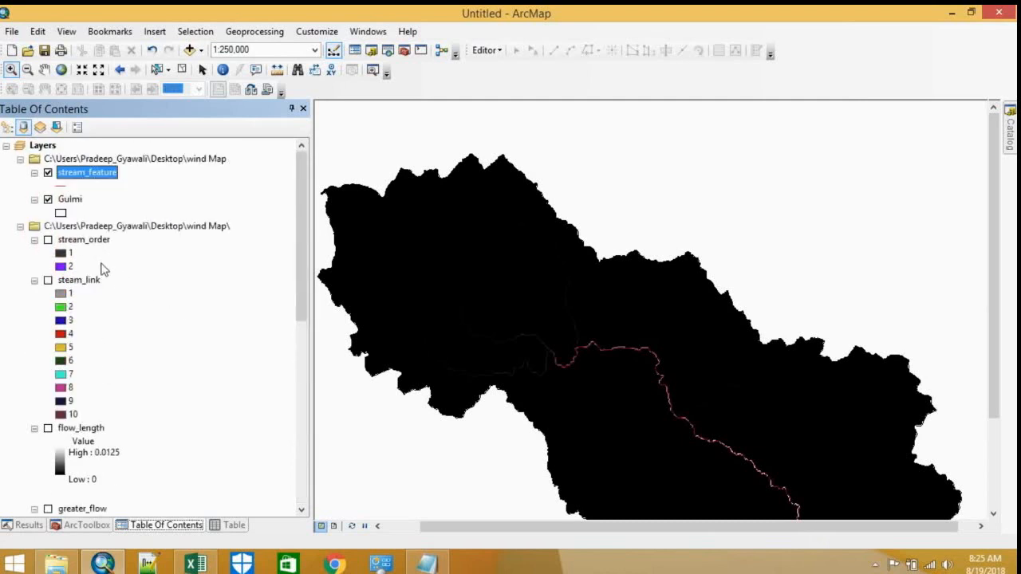
Step: Hide the flow_accu raster and the Gulmi boundary, leaving only stream_feature displayed
scroll(654, 376, "up", 3)
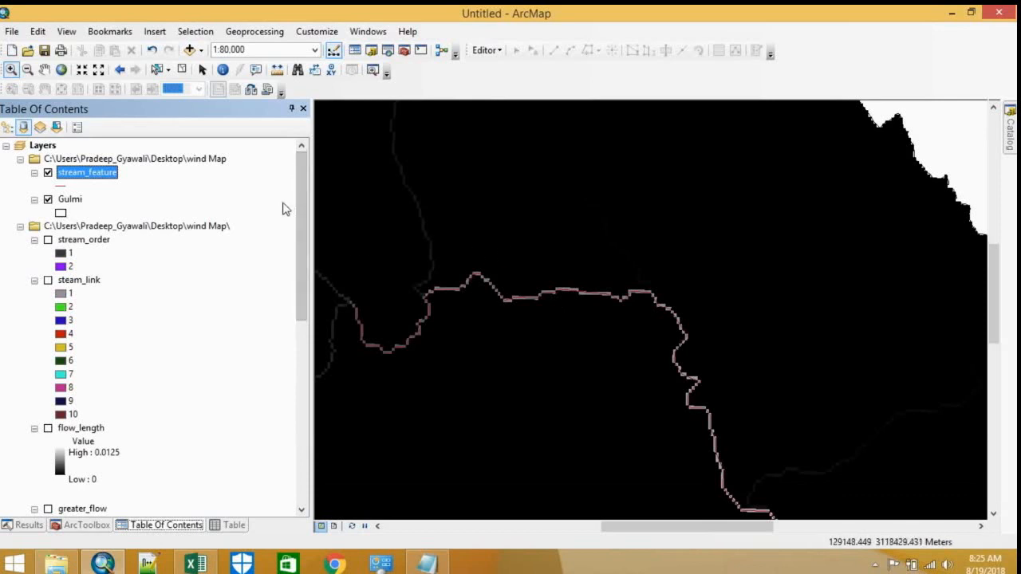
left_click_drag(307, 193, 308, 198)
left_click_drag(307, 265, 307, 276)
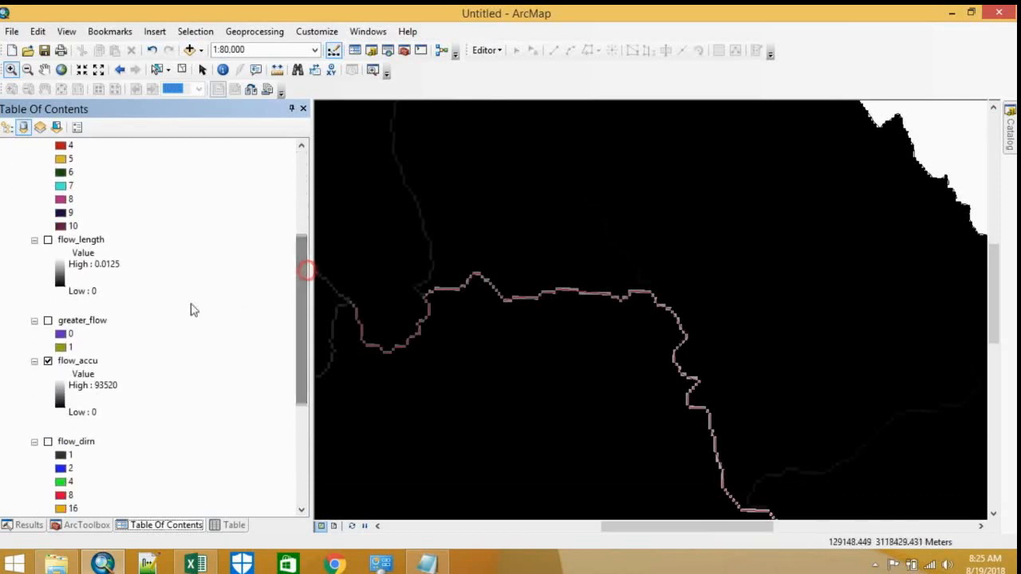
left_click(48, 361)
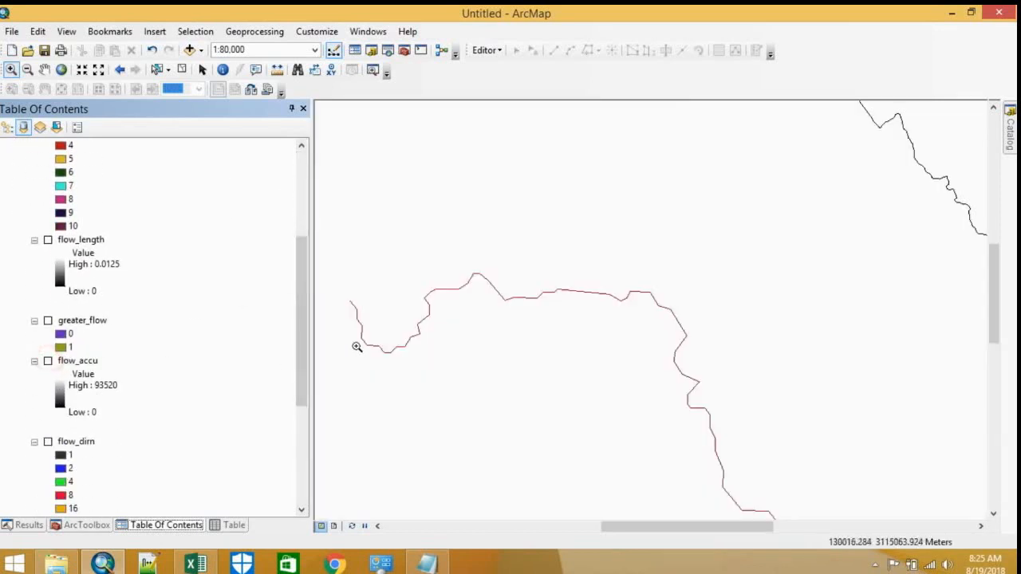
scroll(456, 318, "up", 3)
scroll(542, 328, "up", 2)
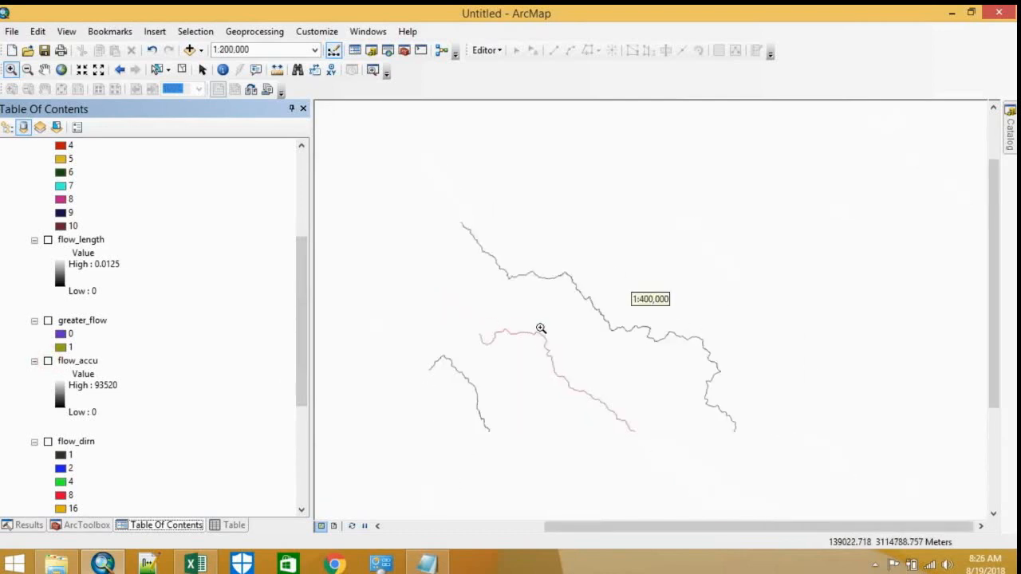
scroll(224, 375, "up", 5)
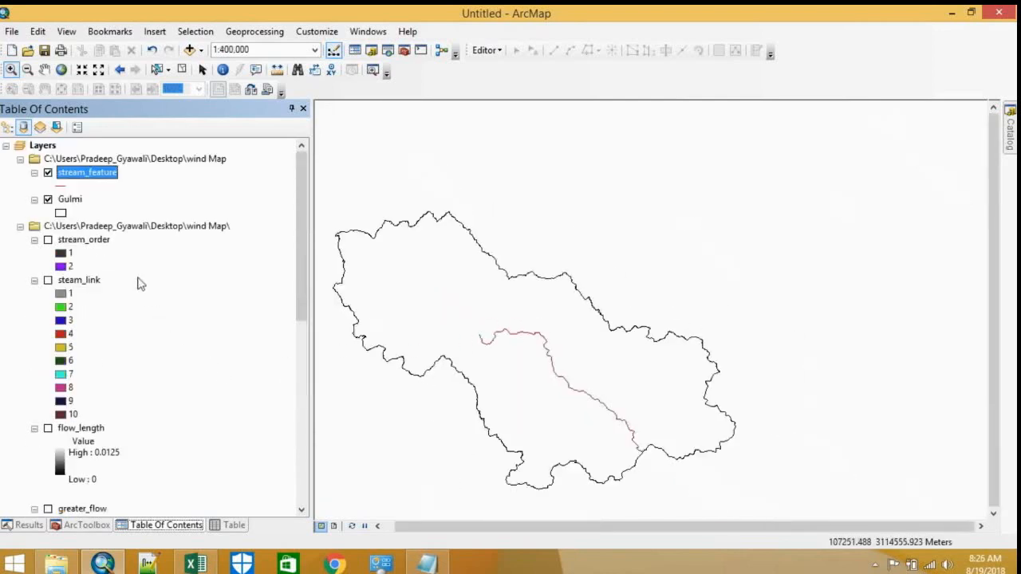
left_click(48, 199)
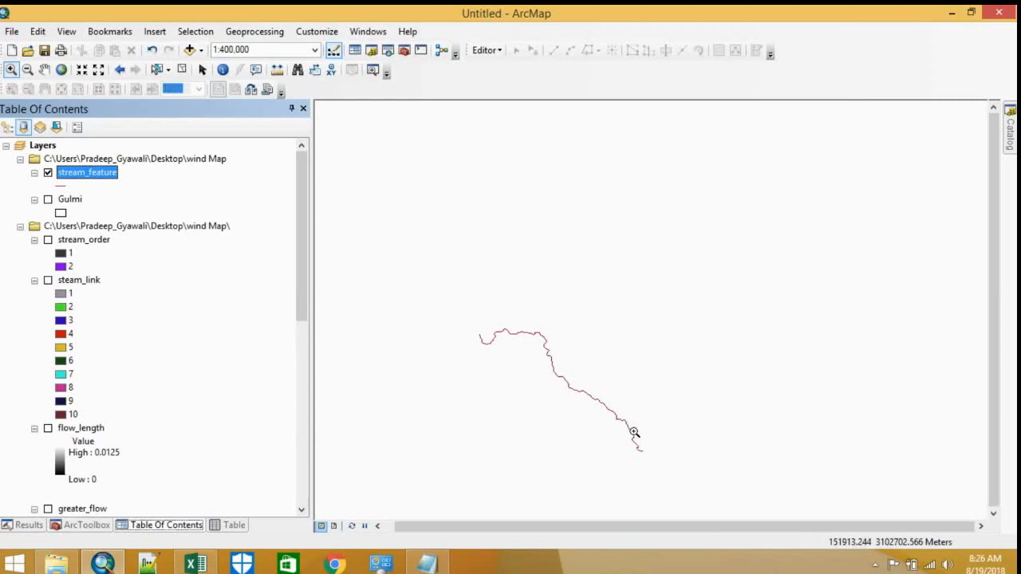
Step: Symbolize stream_feature by unique values of the GRID_CODE field, adding all values and applying the change
right_click(84, 177)
left_click(168, 486)
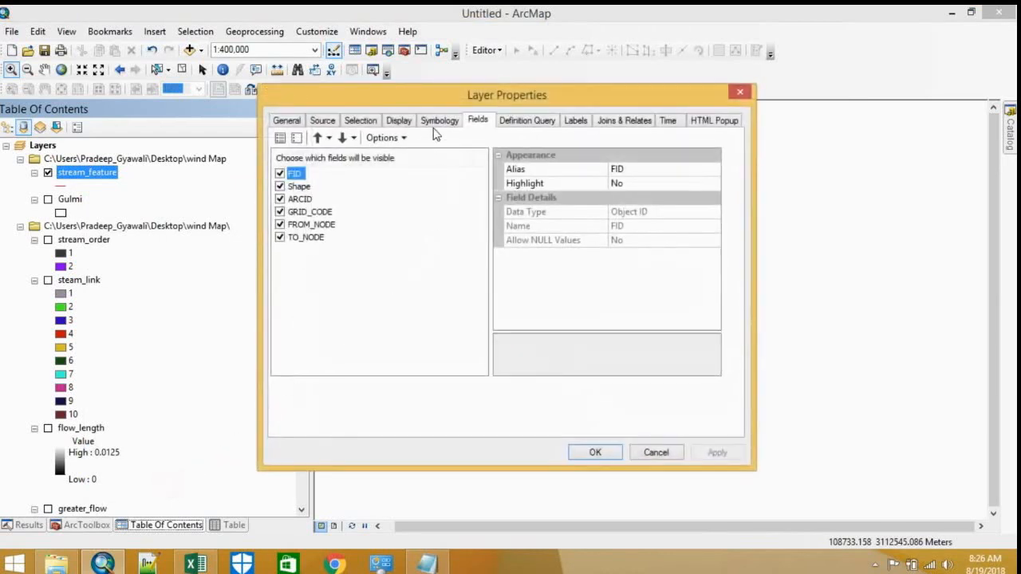
left_click(438, 121)
left_click(294, 169)
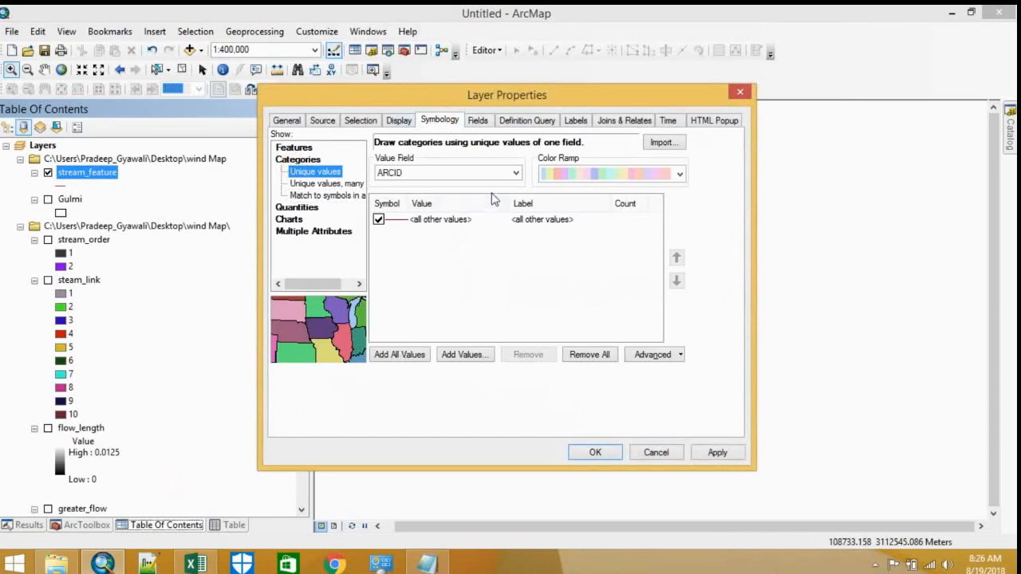
left_click(512, 178)
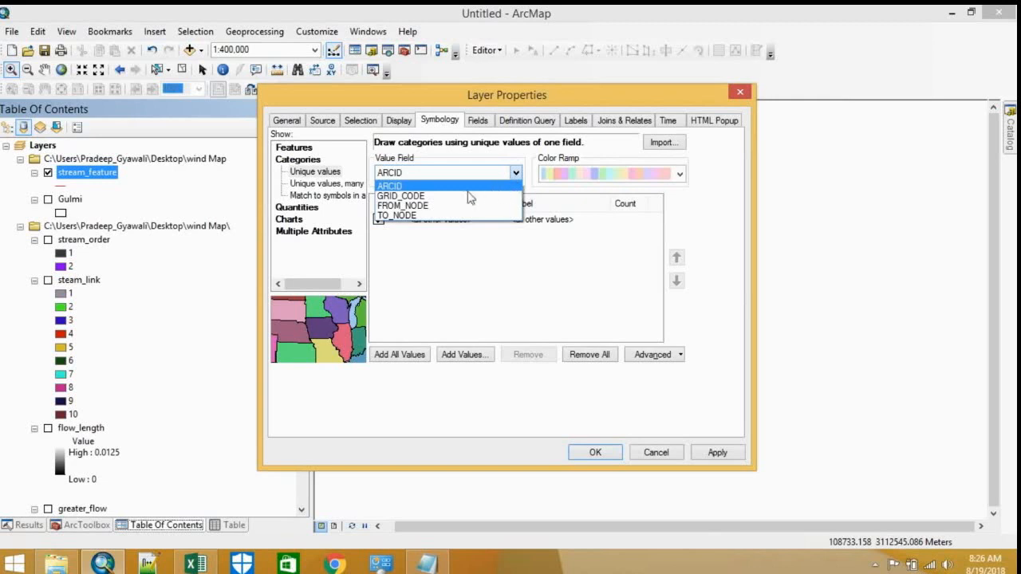
left_click(402, 205)
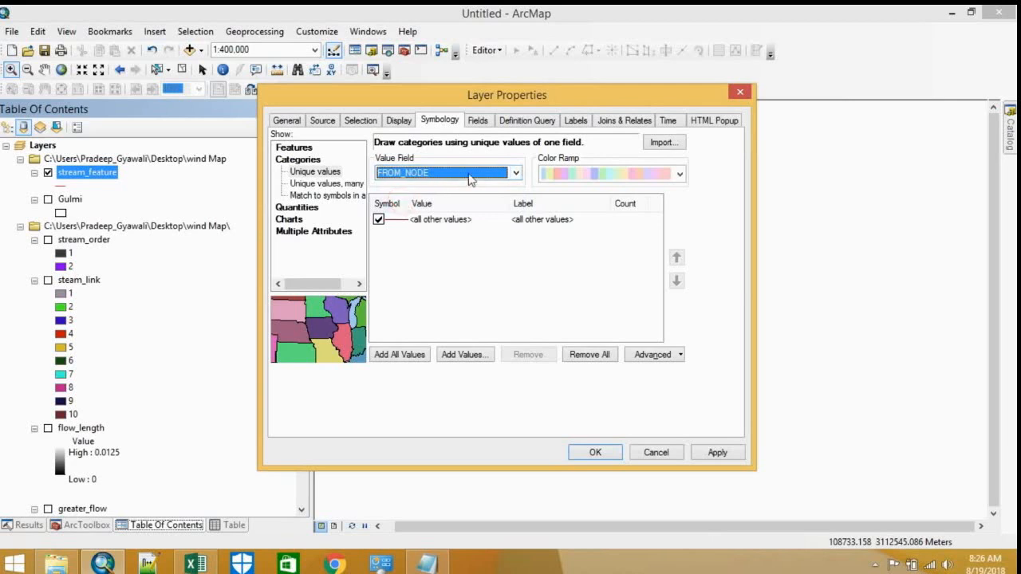
left_click(516, 173)
left_click(441, 197)
left_click(409, 351)
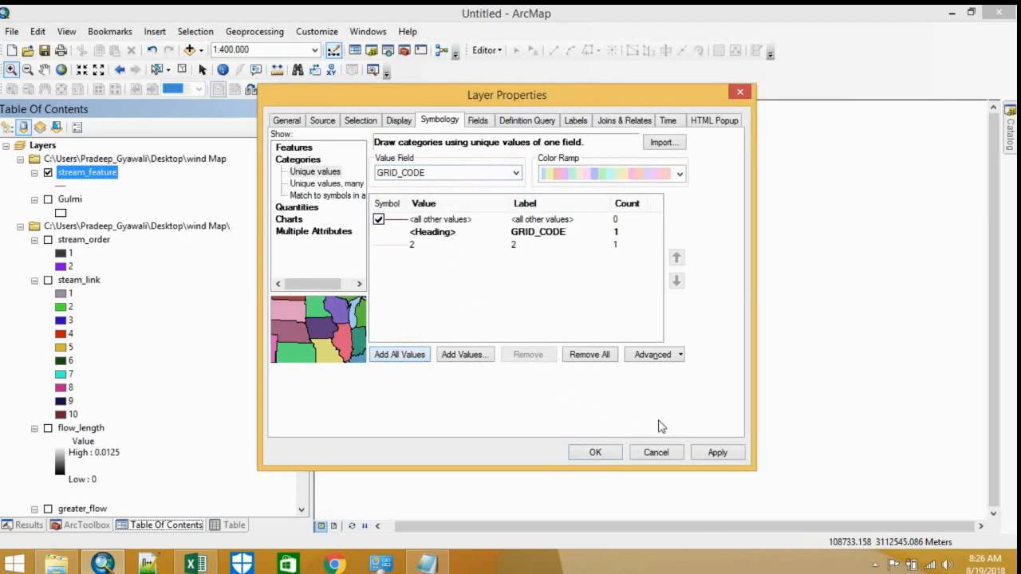
left_click(718, 452)
left_click(595, 453)
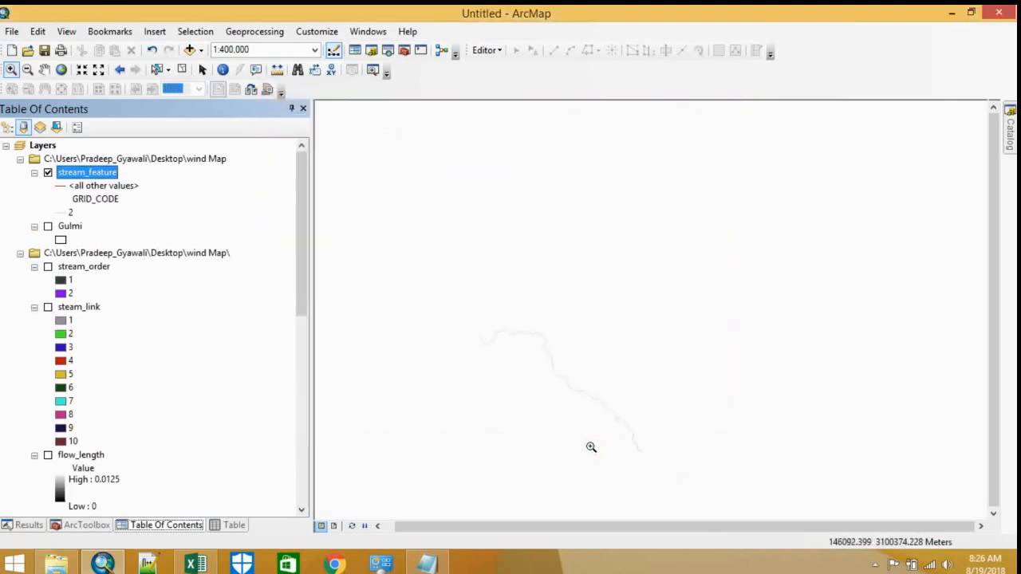
Step: Show the stream_order layer and compare its first- and second-order streams with the stream_feature polyline
scroll(608, 341, "up", 3)
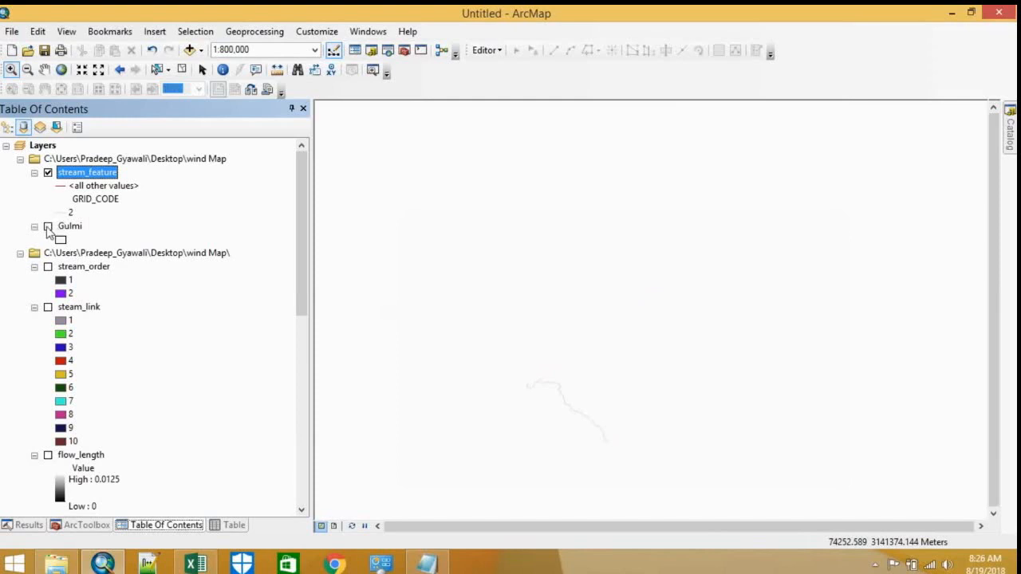
left_click(48, 267)
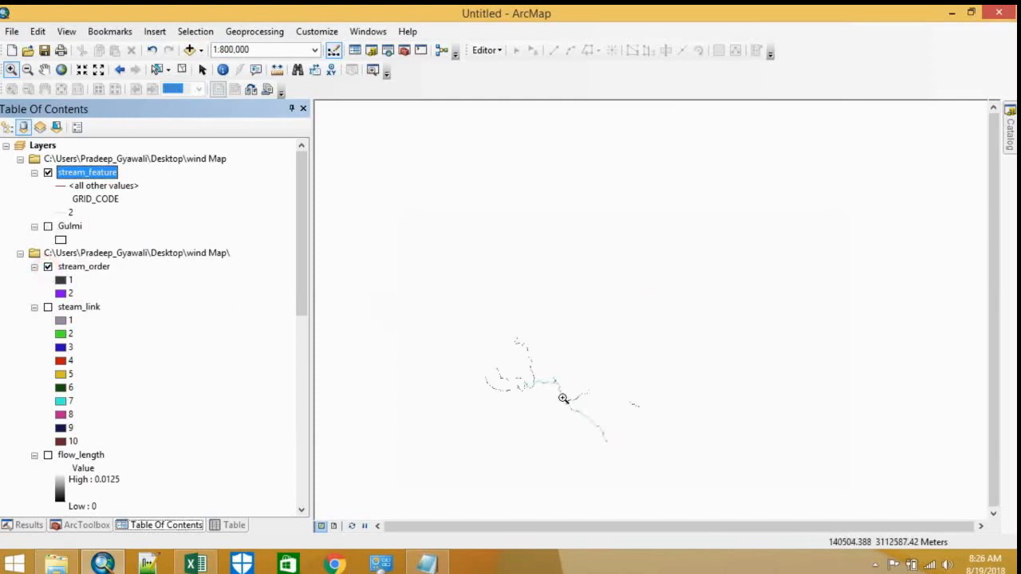
scroll(563, 398, "down", 3)
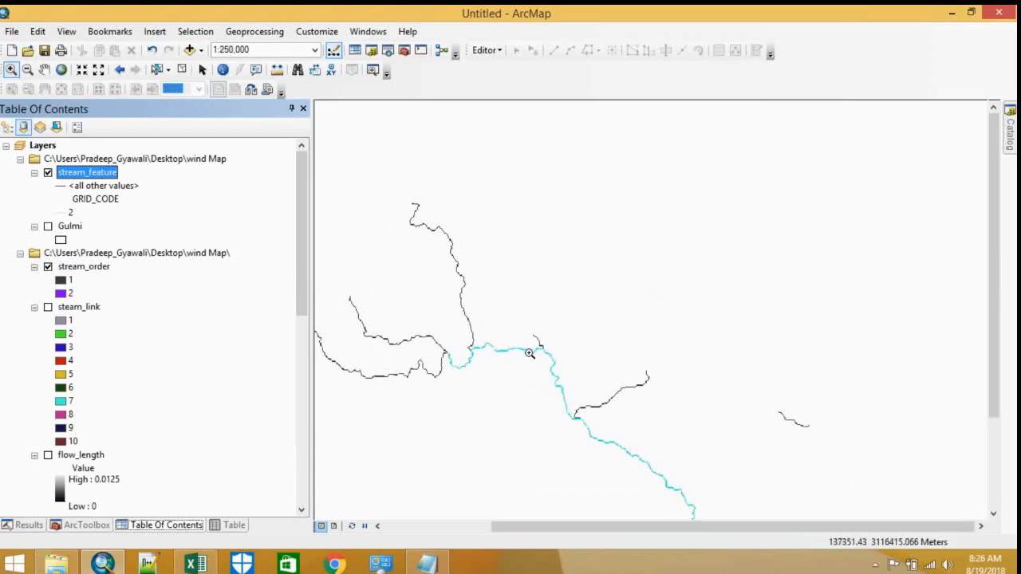
scroll(611, 372, "up", 1)
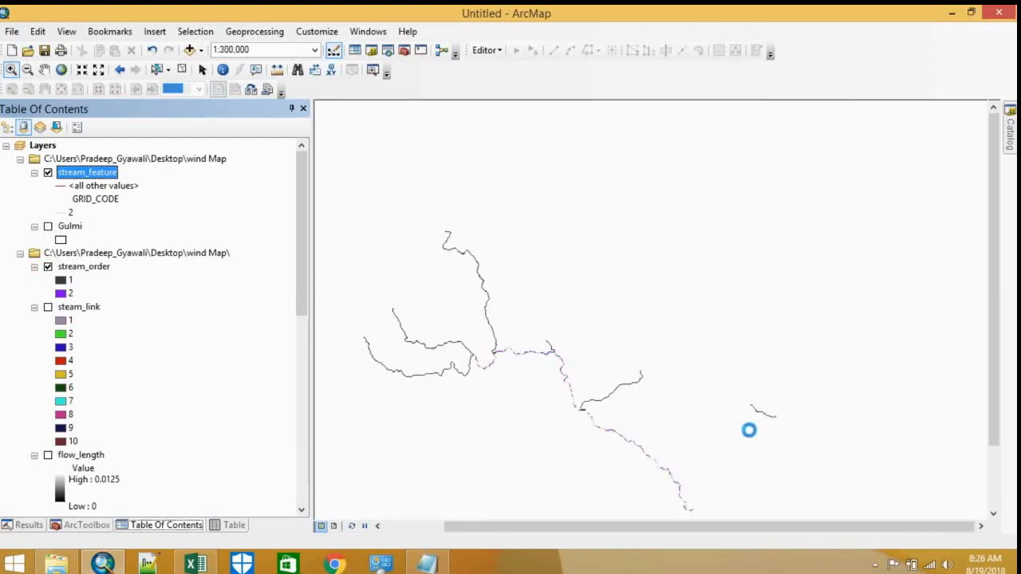
scroll(503, 361, "up", 1)
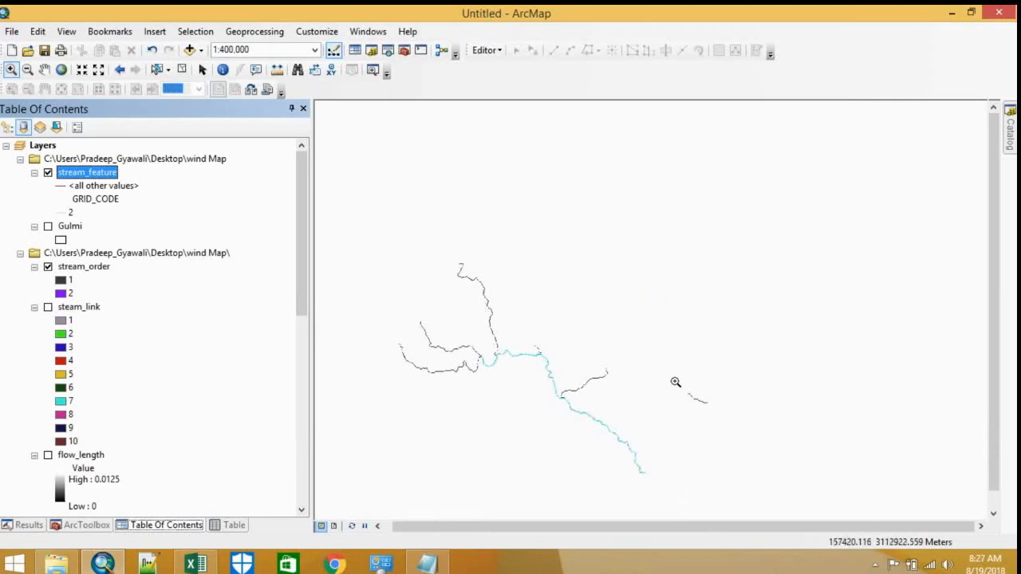
scroll(548, 318, "down", 5)
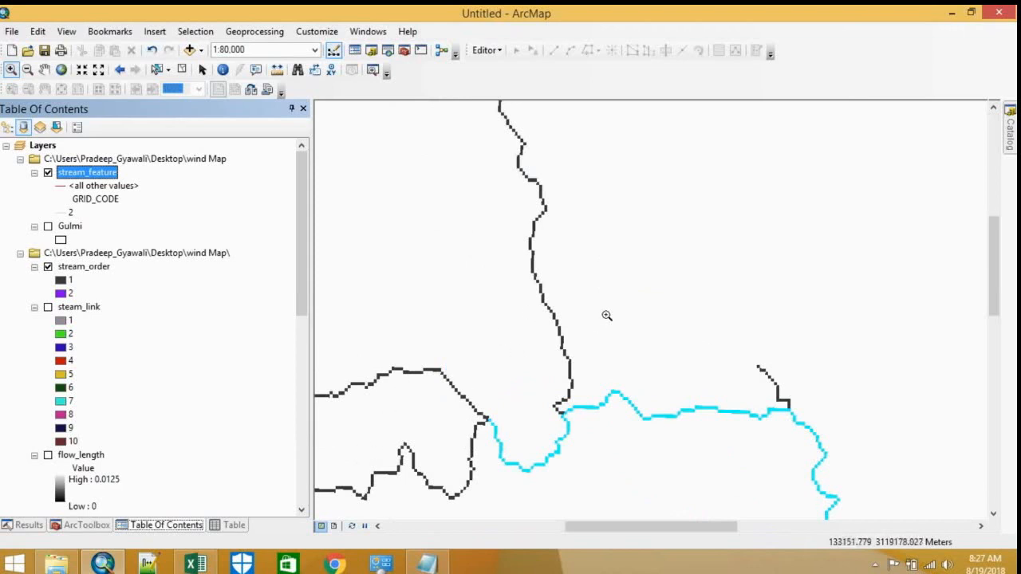
scroll(507, 327, "up", 3)
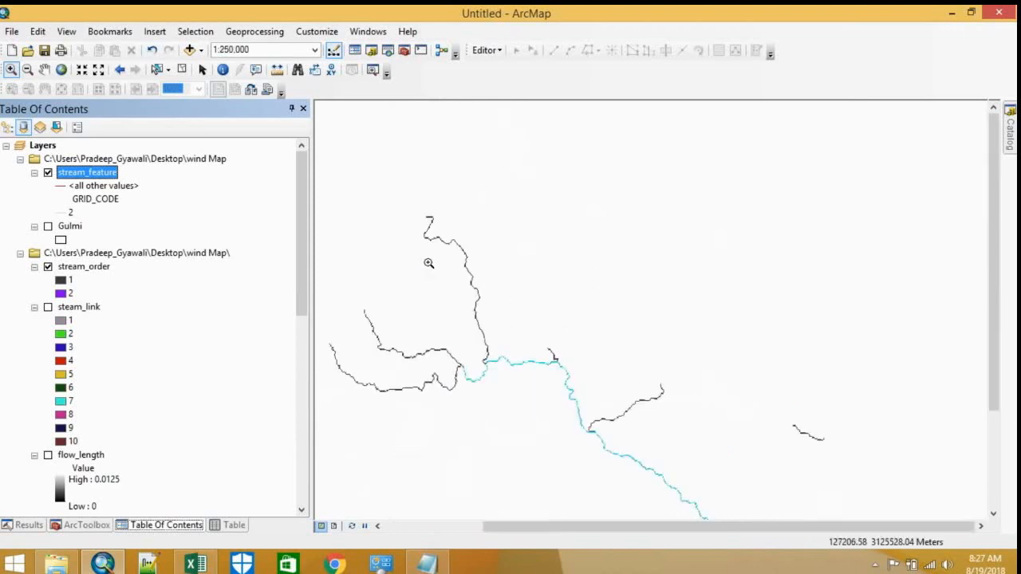